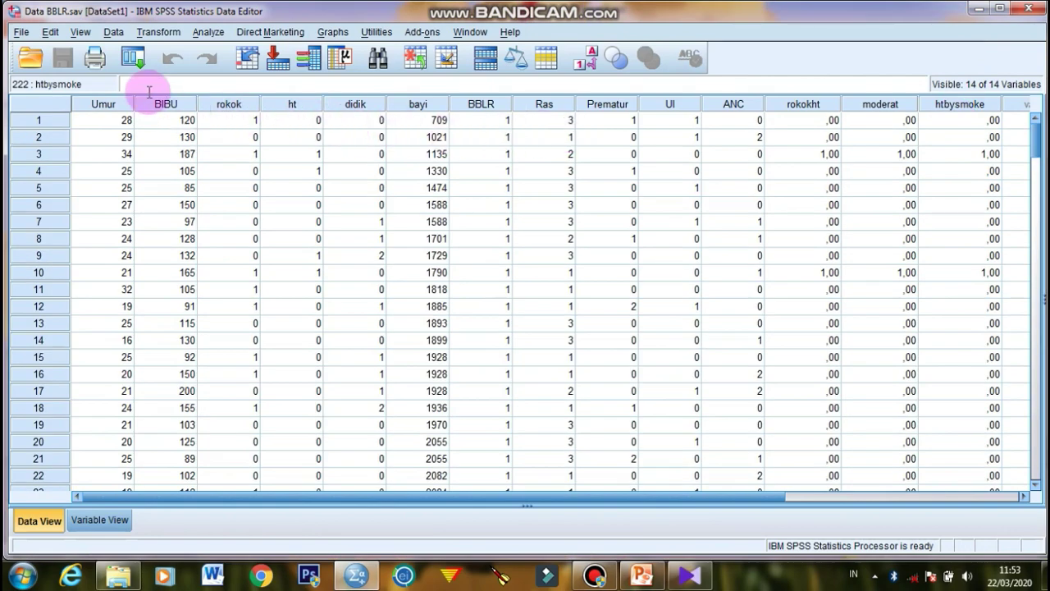
Step: Set up a binary logistic regression with Berat bayi lahir rendah as the dependent variable and Umur as the covariate
left_click(209, 32)
mouse_move(279, 194)
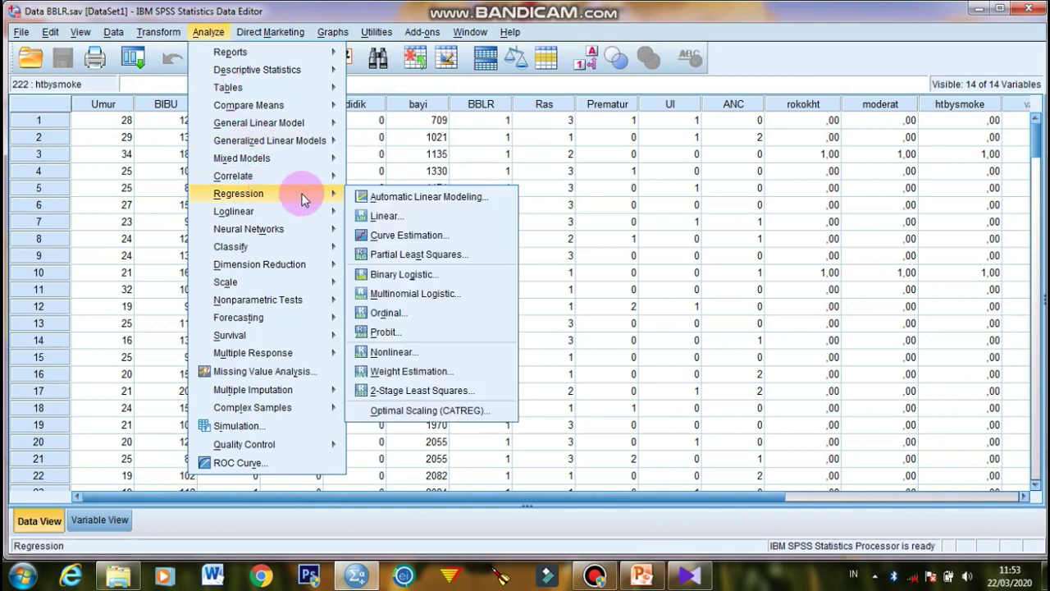
left_click(393, 277)
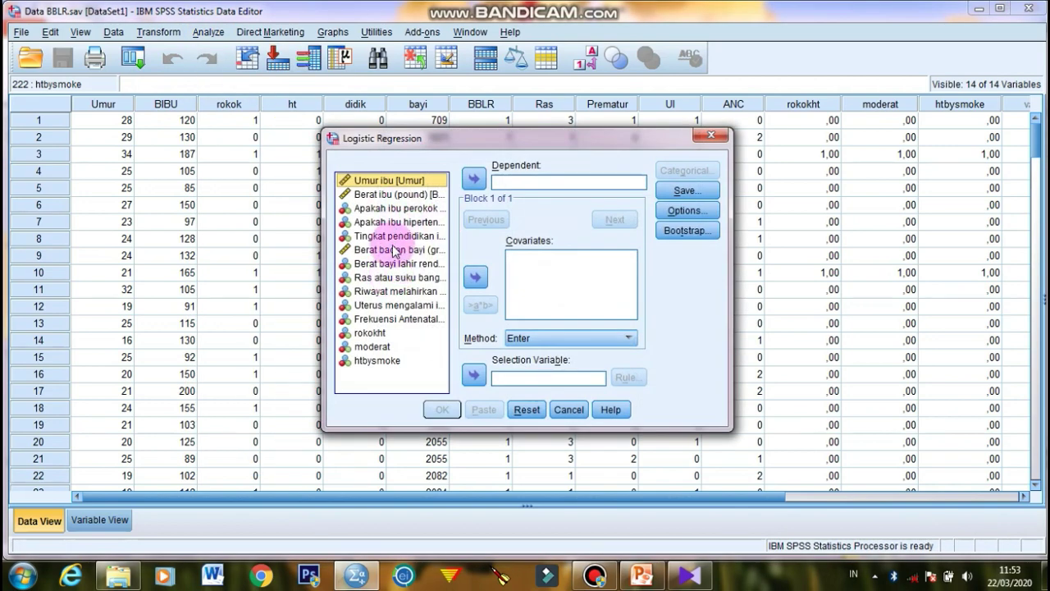
left_click(385, 263)
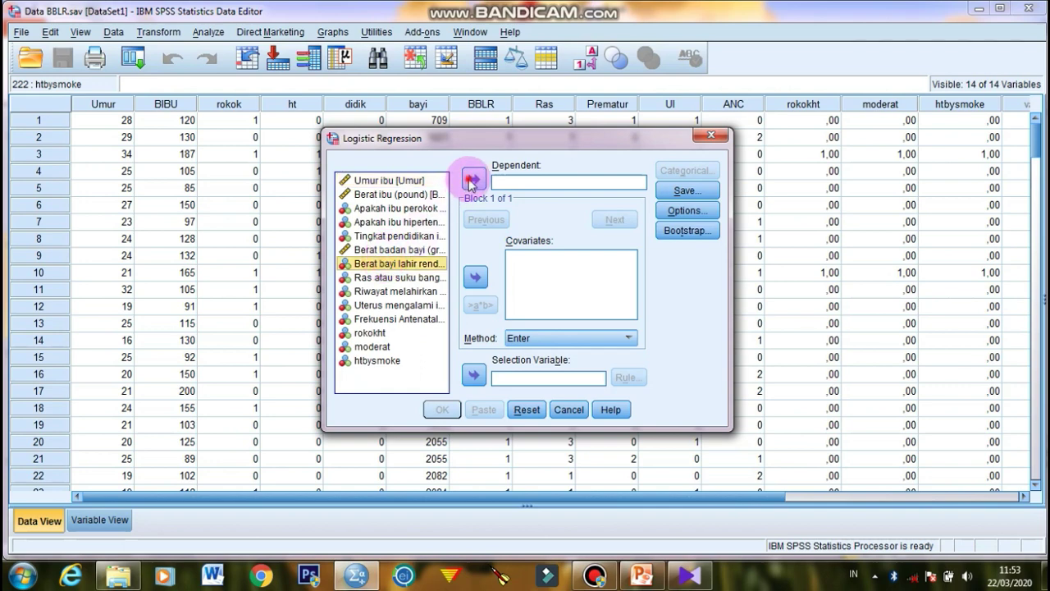
left_click(472, 180)
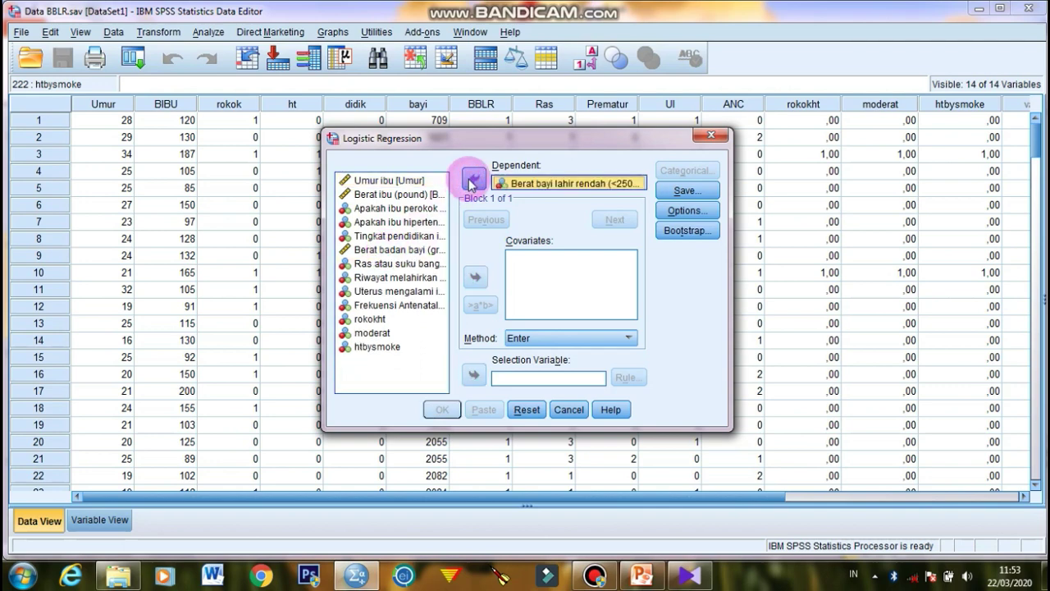
left_click(389, 181)
left_click(476, 277)
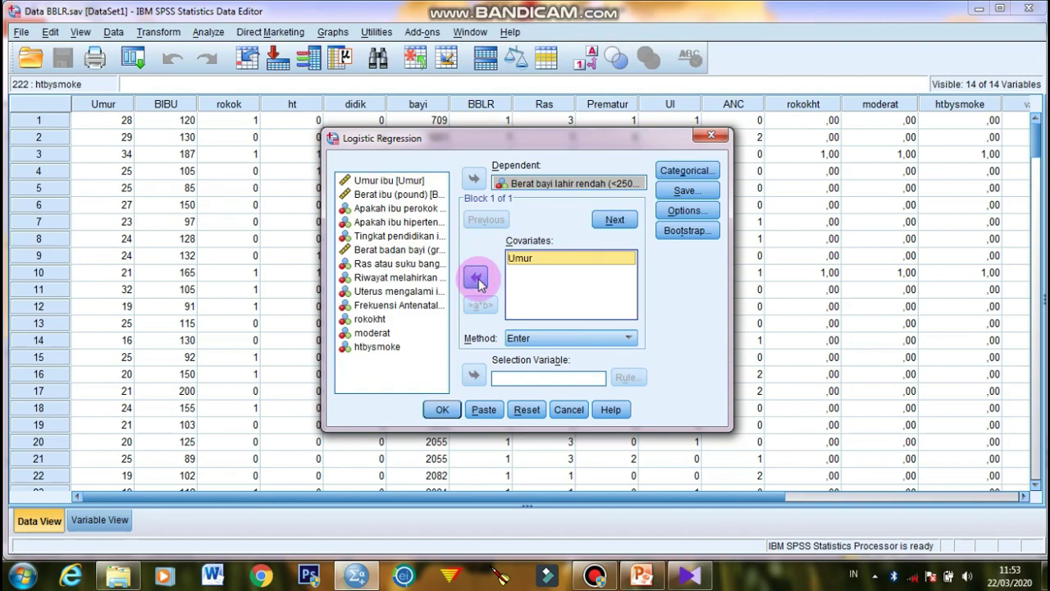
Step: Include the 95% confidence interval for exp(B) in the logistic regression options
left_click(696, 211)
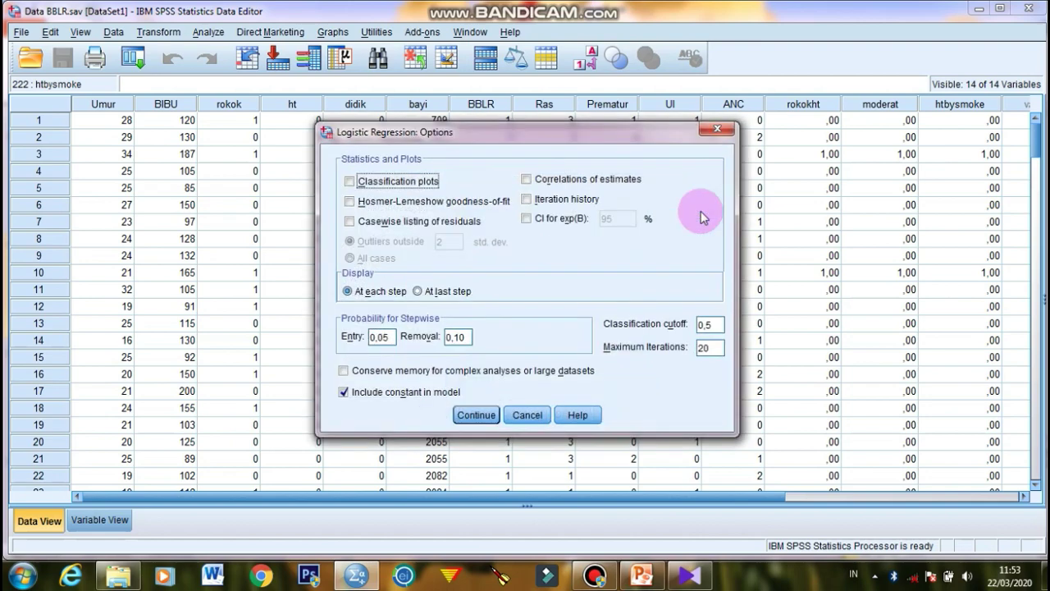
left_click(526, 219)
left_click(617, 220)
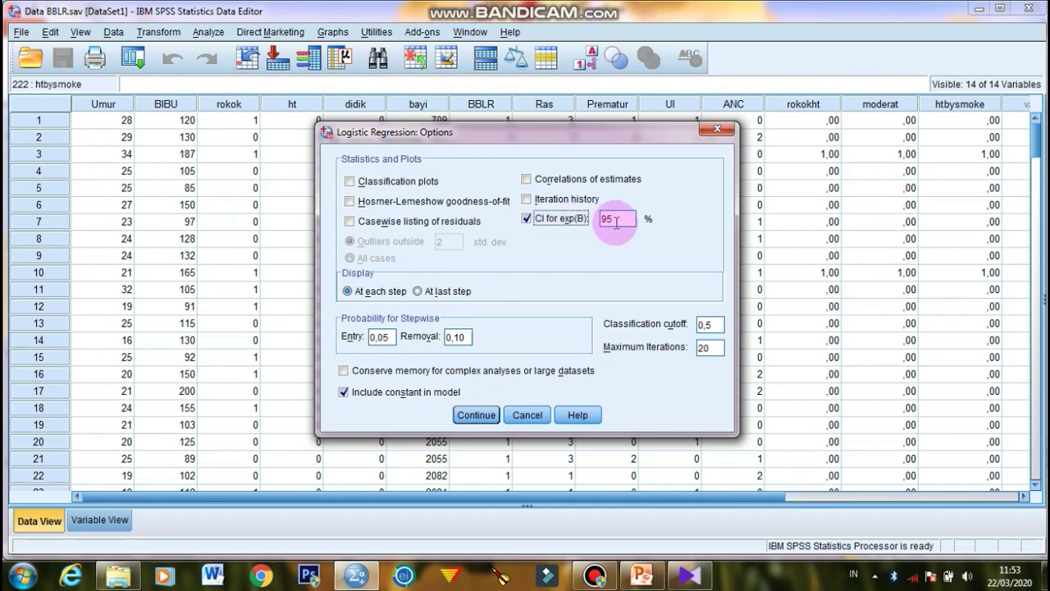
left_click(477, 416)
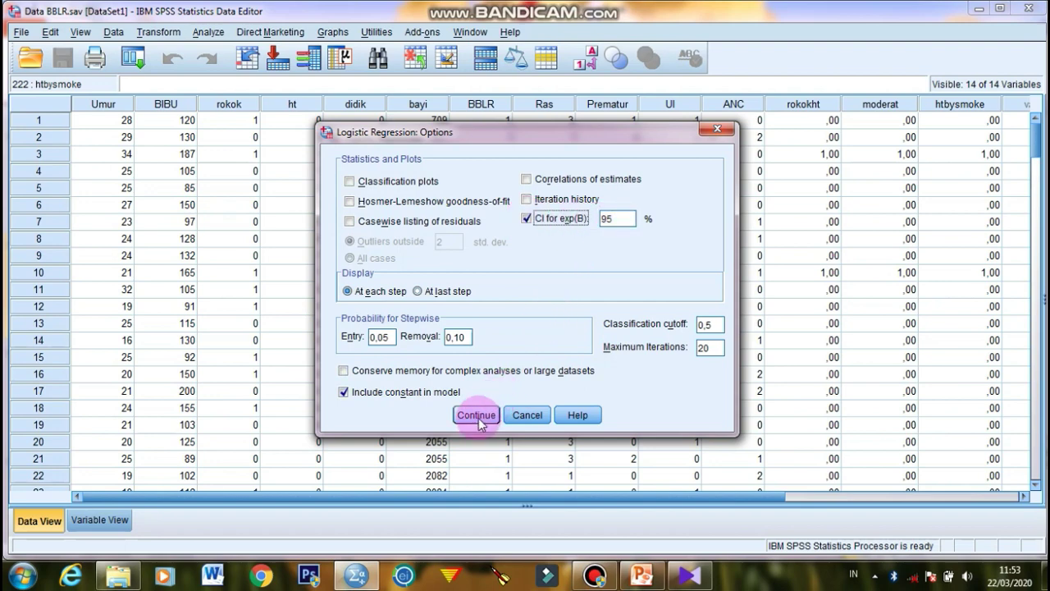
Step: Run the logistic regression for Umur and review the output down to the final Variables in the Equation table
left_click(437, 410)
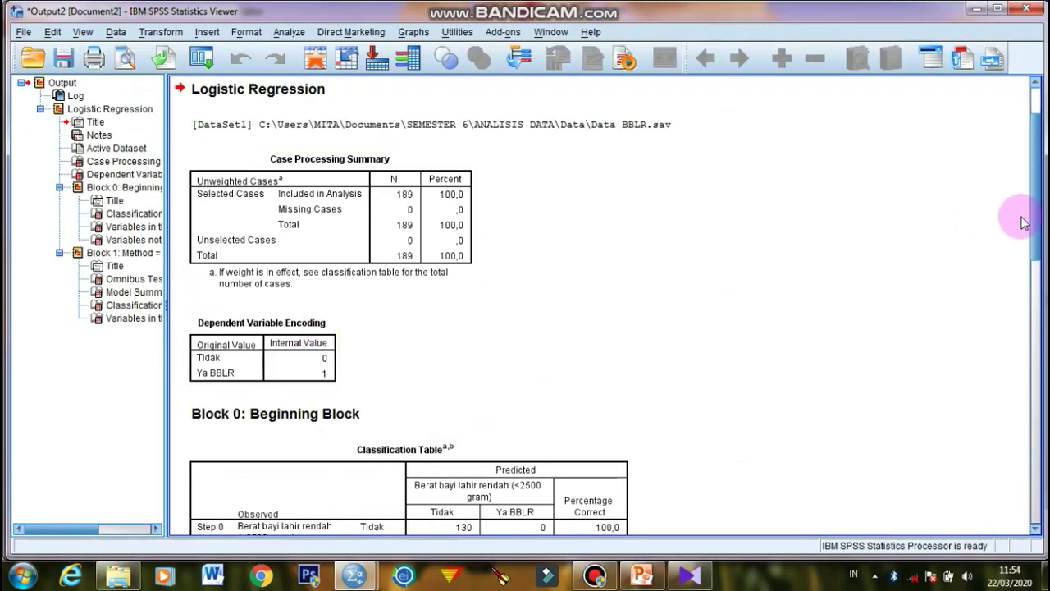
left_click_drag(1036, 220, 1038, 373)
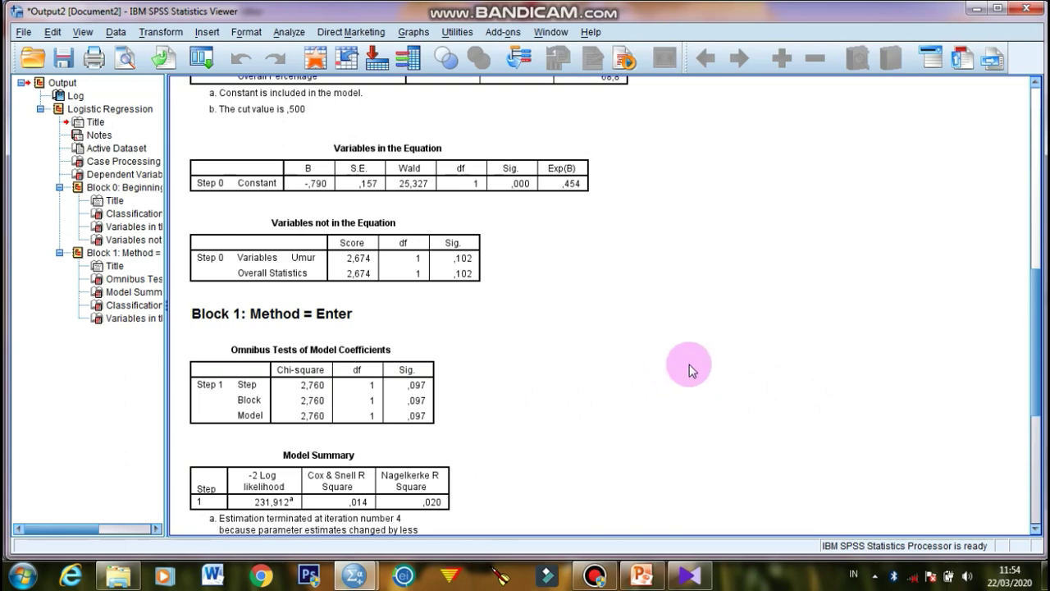
left_click_drag(1032, 336, 1038, 462)
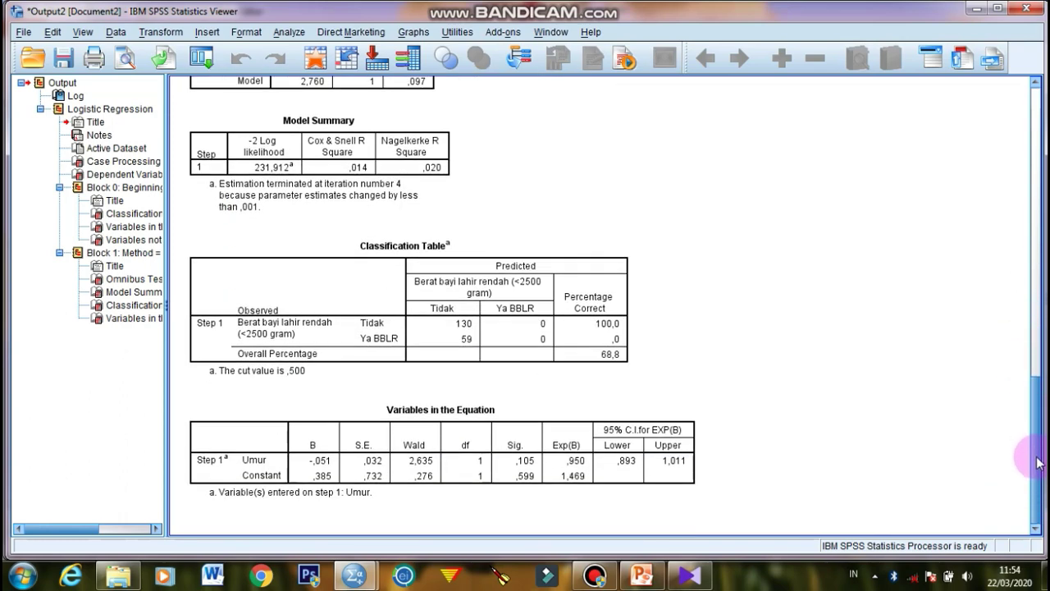
left_click(572, 463)
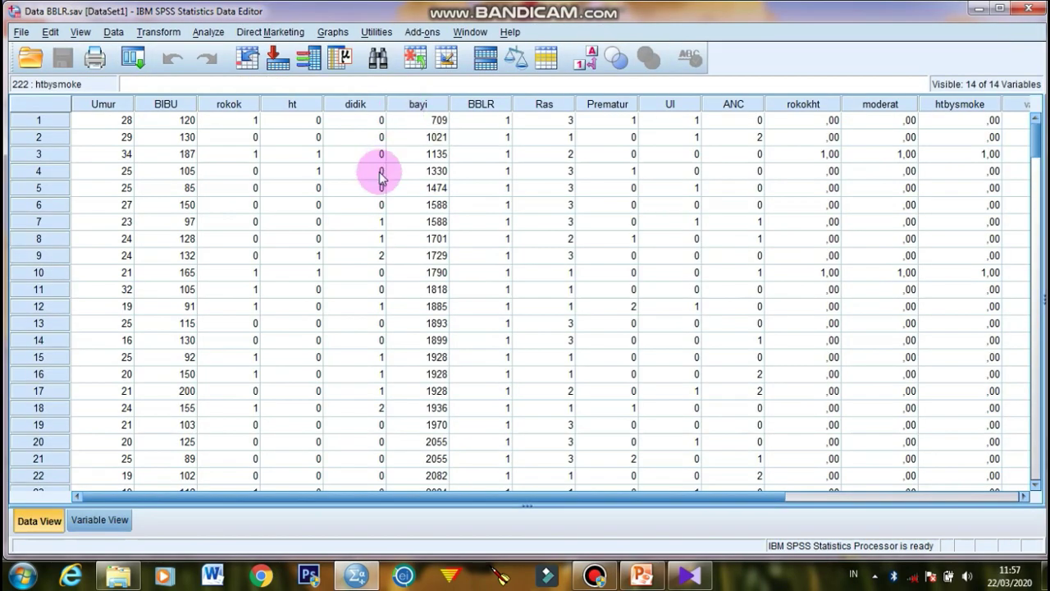
Step: Reopen the binary logistic regression setup and replace the covariate Umur with Ras
left_click(210, 34)
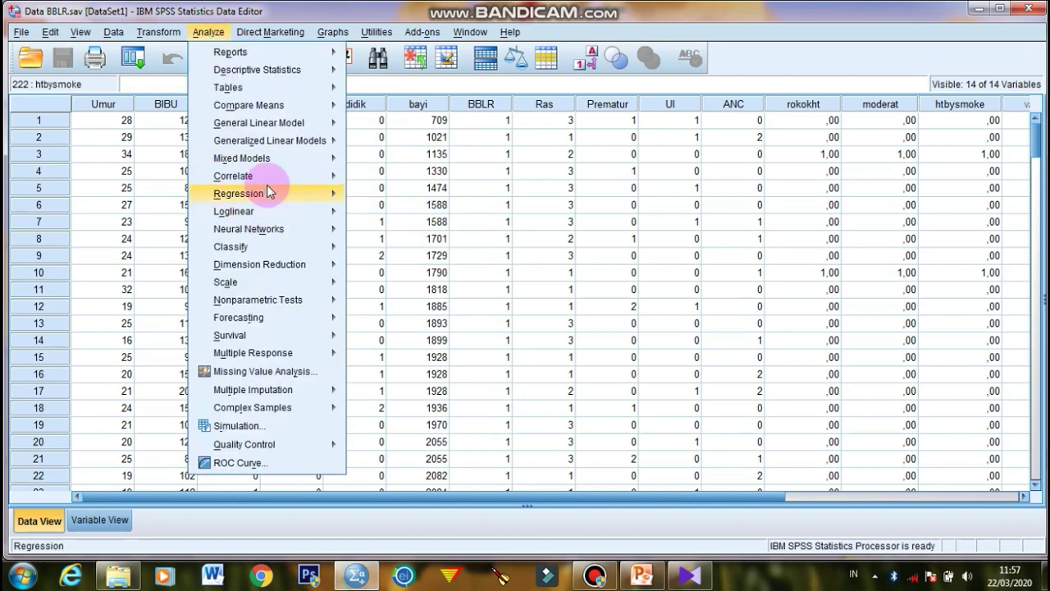
mouse_move(319, 198)
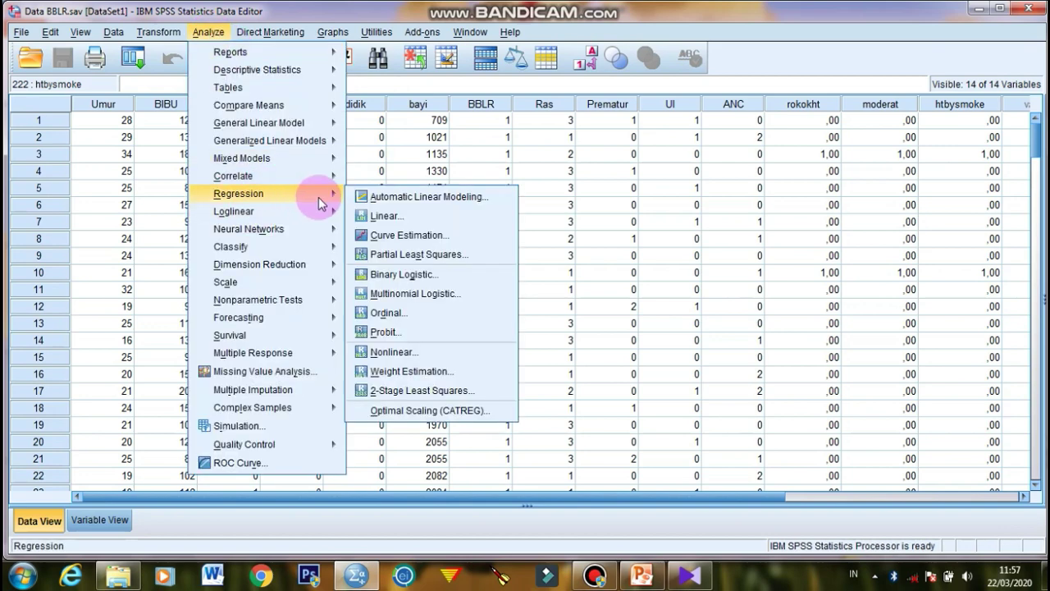
left_click(394, 275)
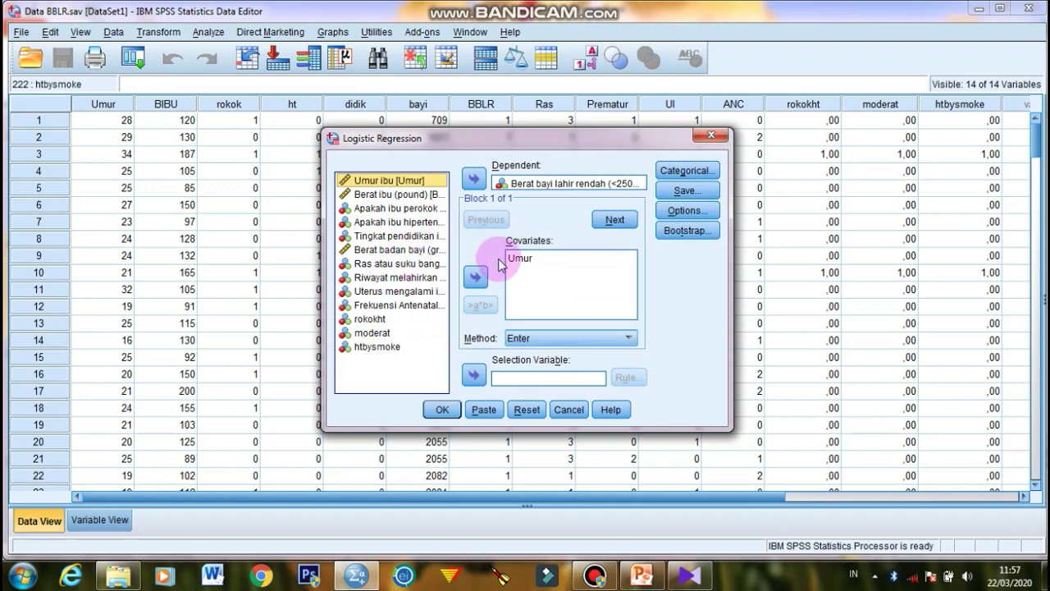
left_click(517, 258)
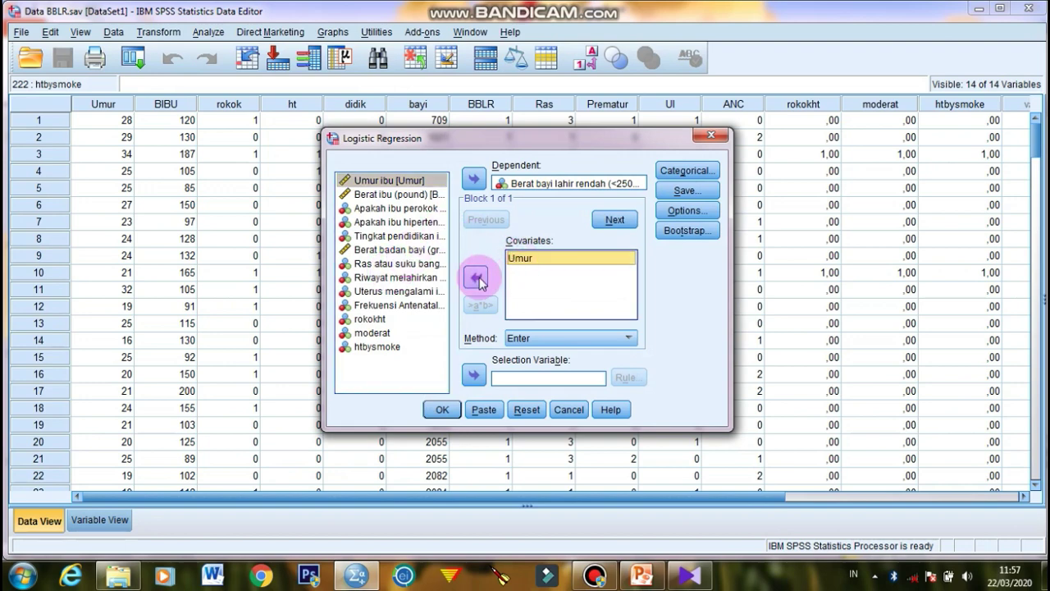
left_click(477, 278)
left_click(402, 263)
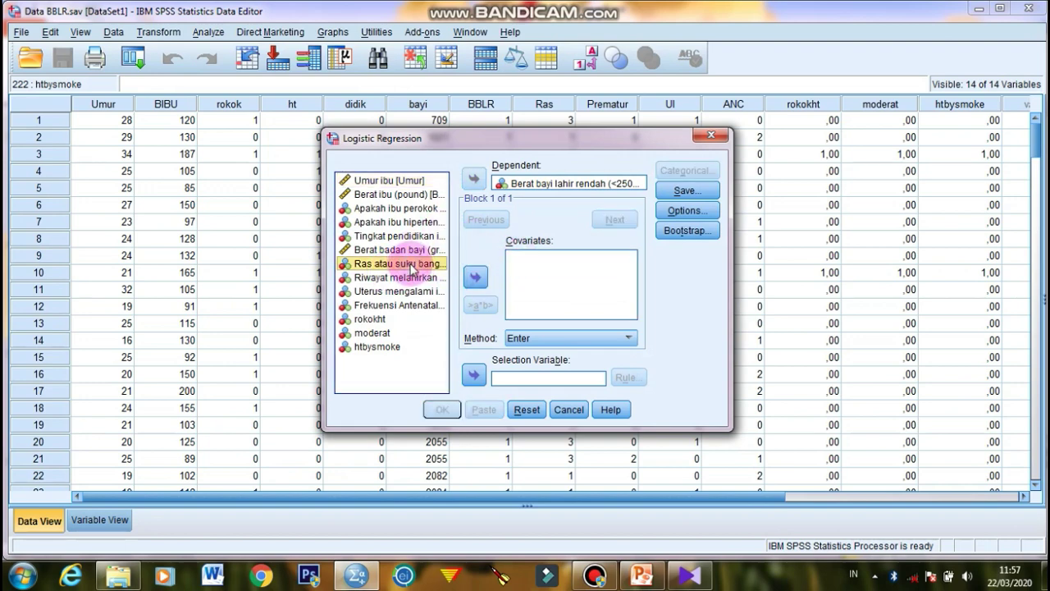
left_click(471, 277)
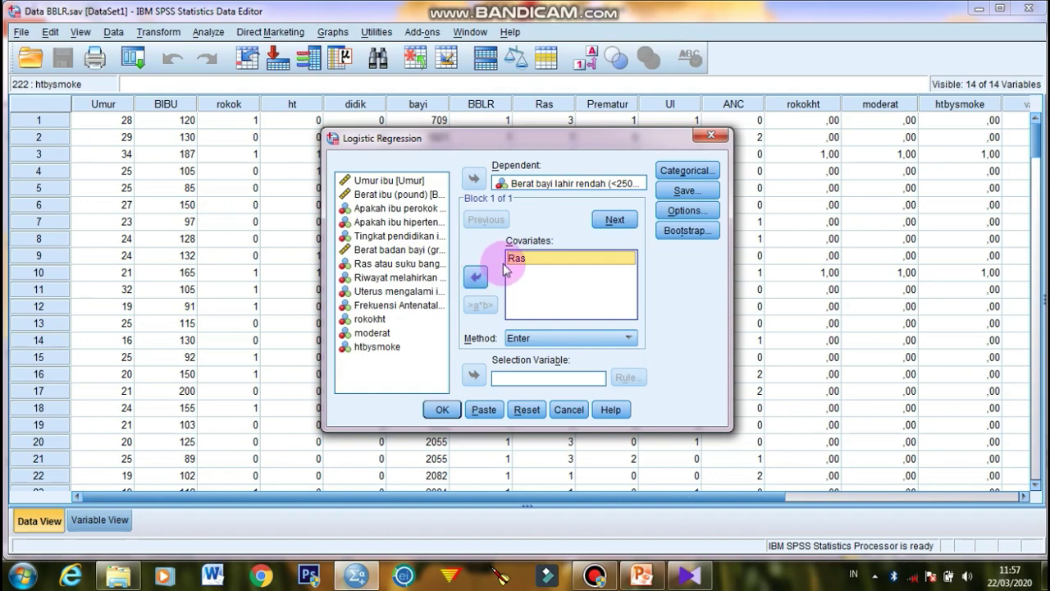
Step: Define Ras as a categorical covariate with the Indicator contrast and the first category as reference
left_click(684, 171)
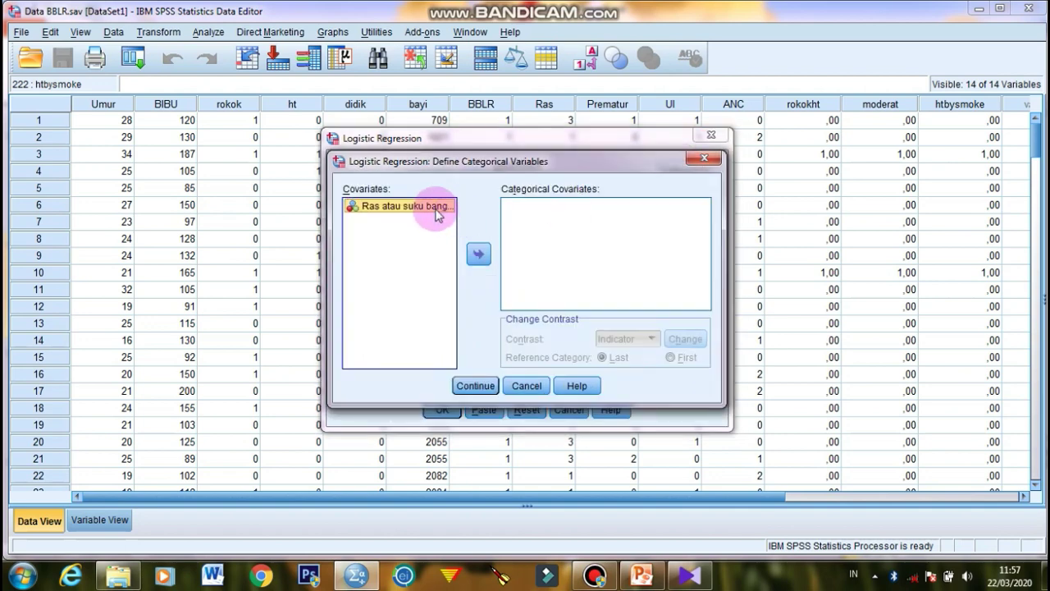
left_click(478, 255)
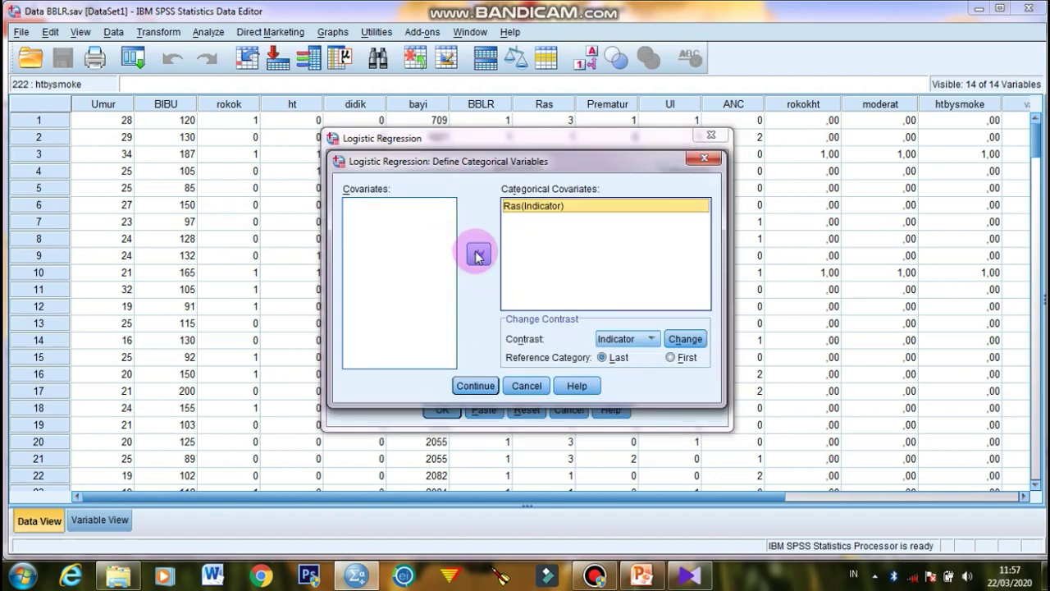
left_click(677, 360)
left_click(683, 338)
left_click(478, 385)
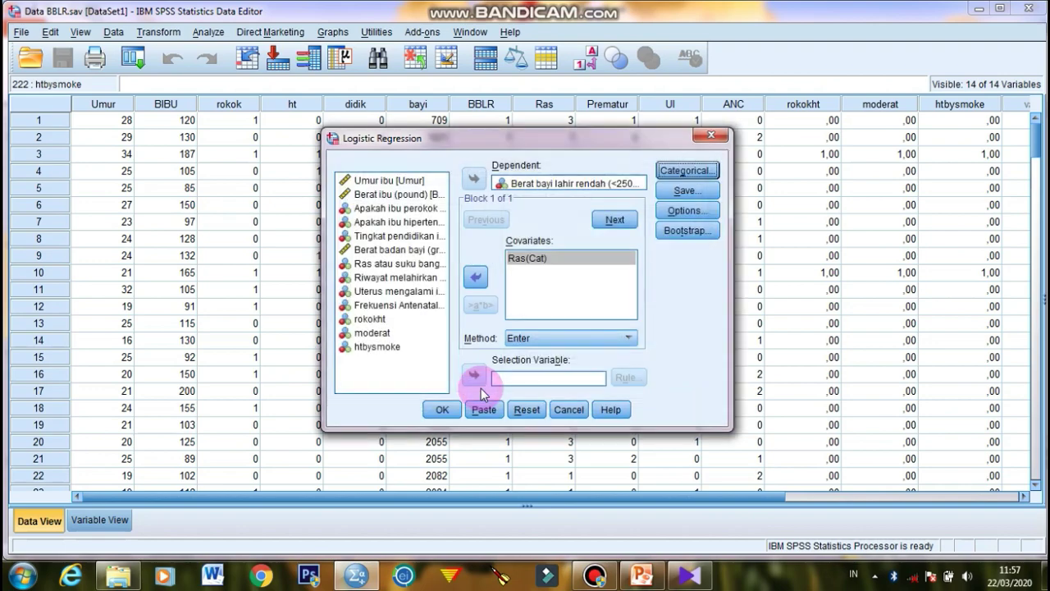
Step: Run the logistic regression for Ras and review its output down to the end
left_click(444, 410)
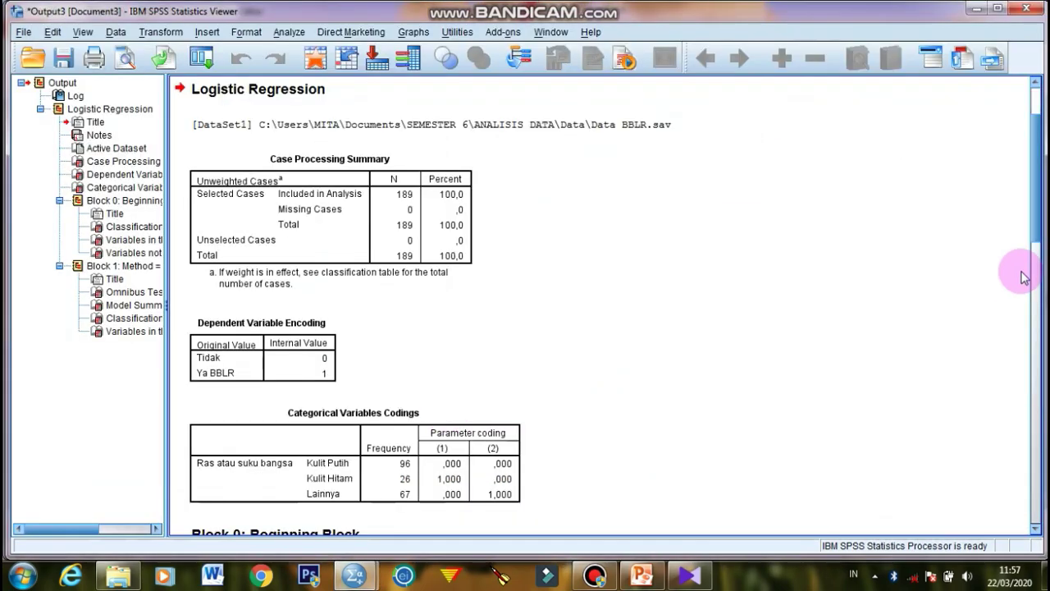
left_click_drag(1037, 221, 1042, 398)
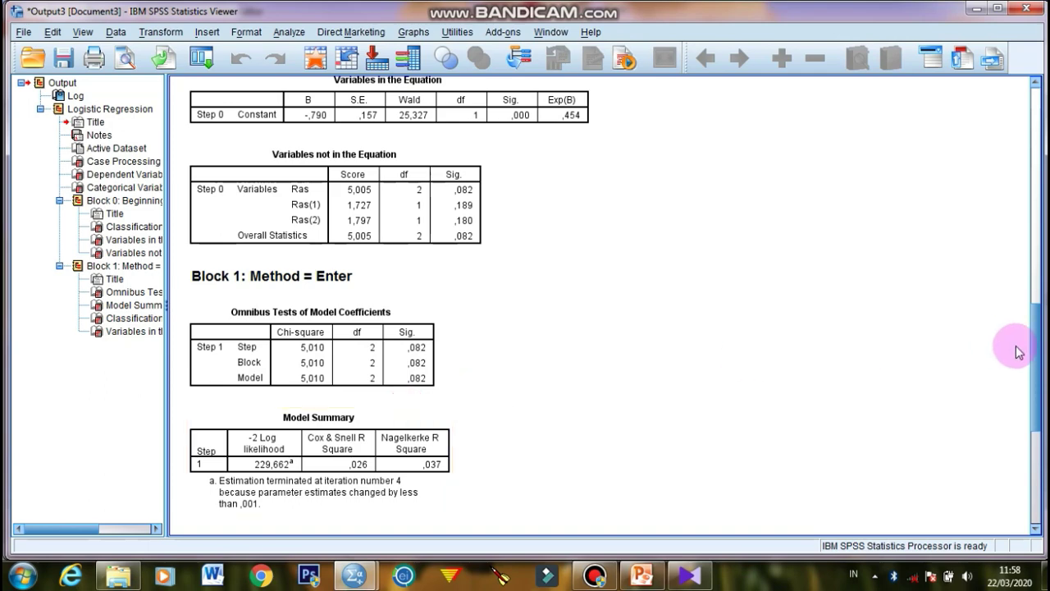
left_click_drag(1039, 366, 1035, 464)
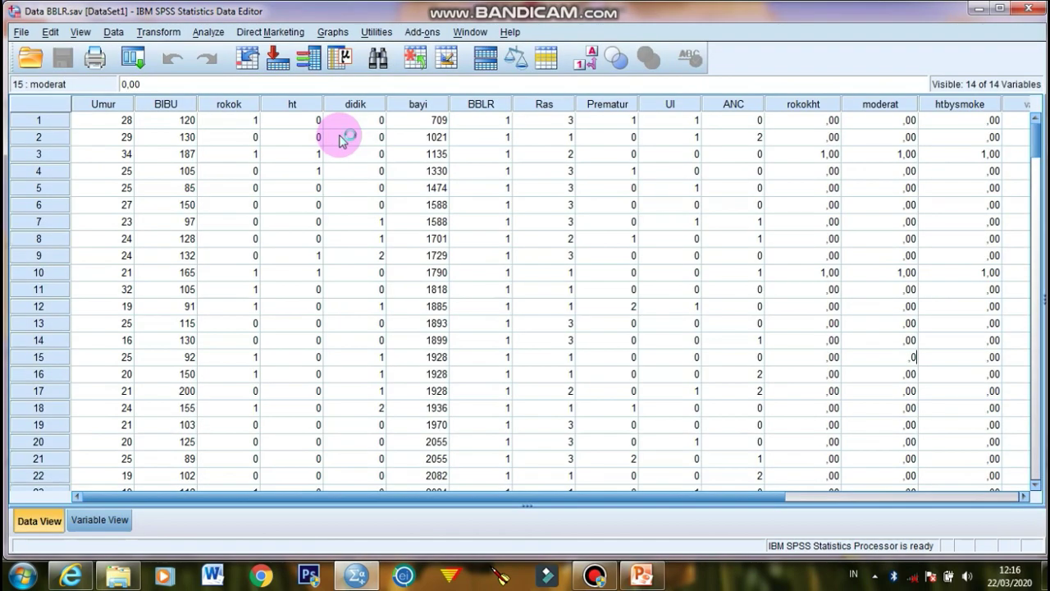
Step: Reopen the binary logistic regression setup and replace the categorical covariate Ras with ht
left_click(207, 32)
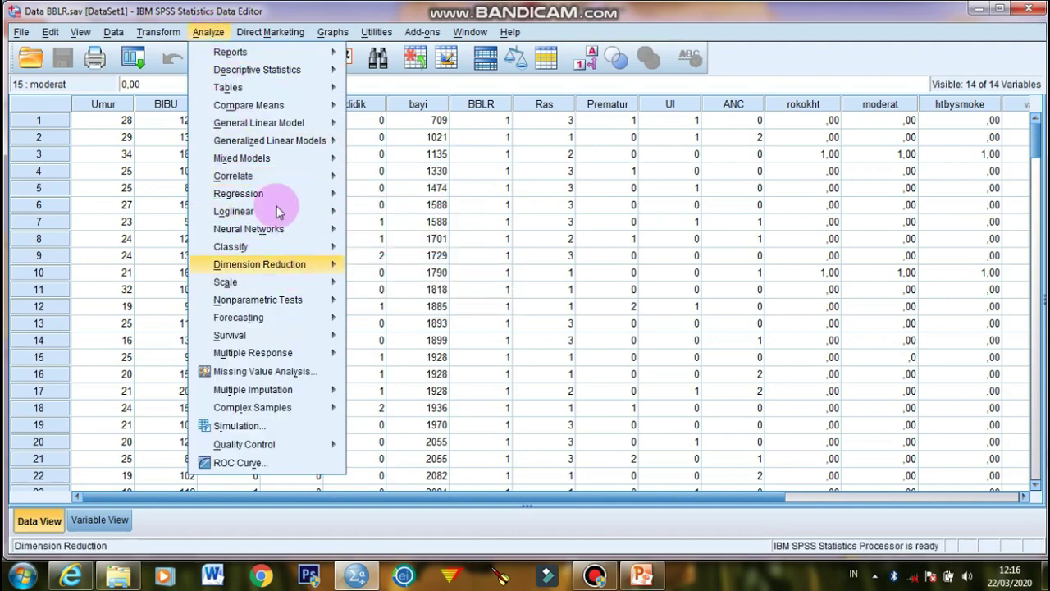
mouse_move(299, 202)
left_click(400, 275)
left_click(542, 259)
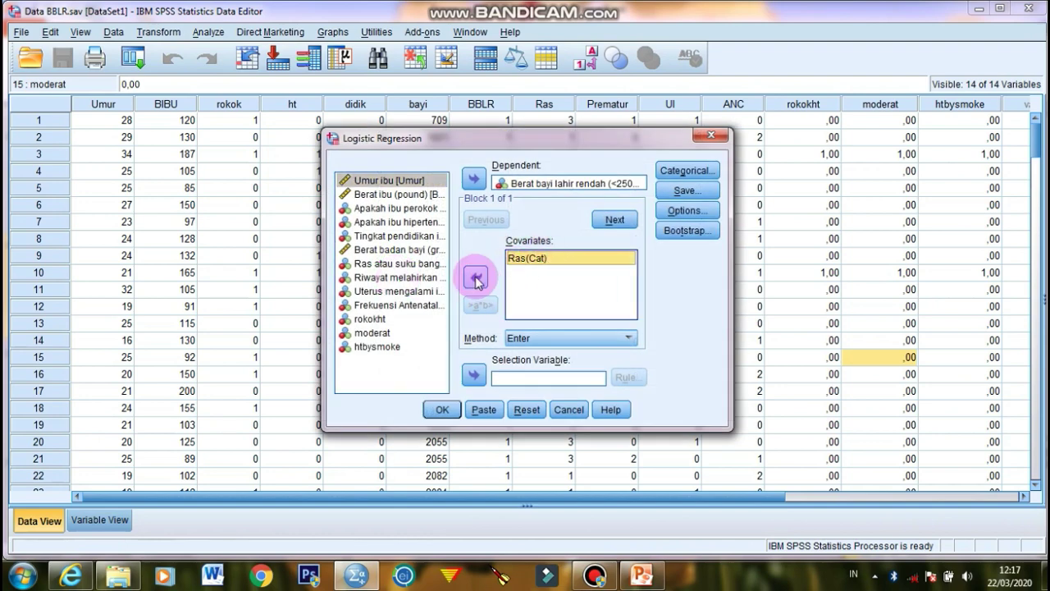
left_click(476, 279)
left_click(395, 222)
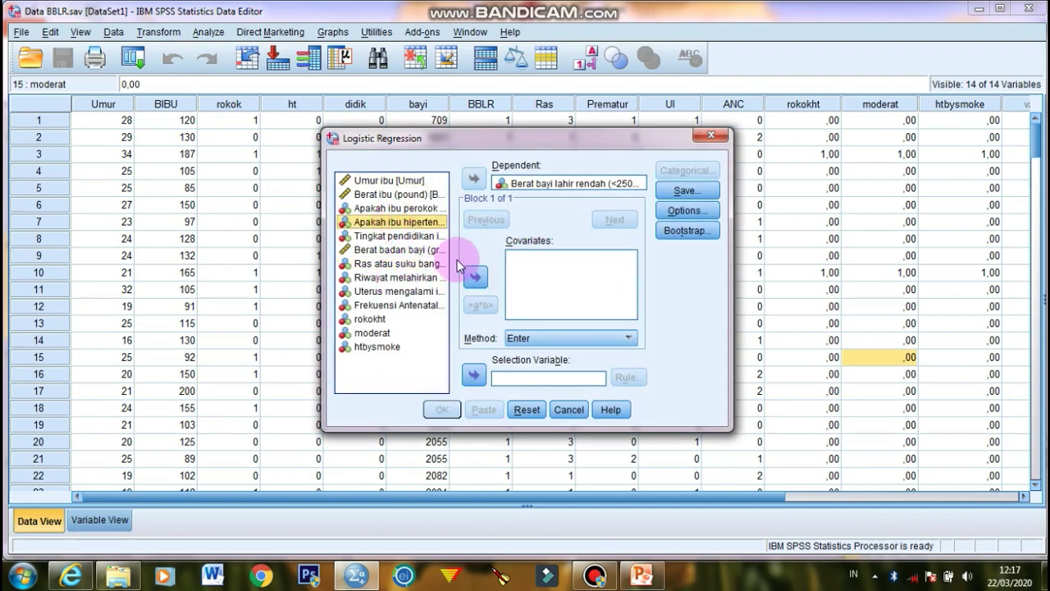
left_click(475, 278)
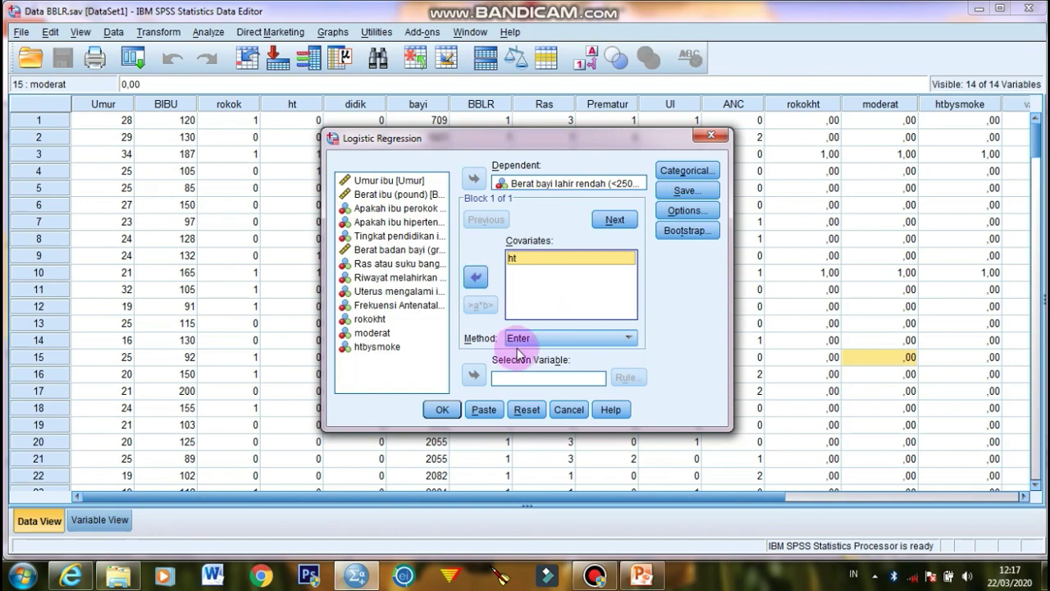
Step: Check that the 95% CI for exp(B) is included, then run the logistic regression for ht and review its output
left_click(683, 211)
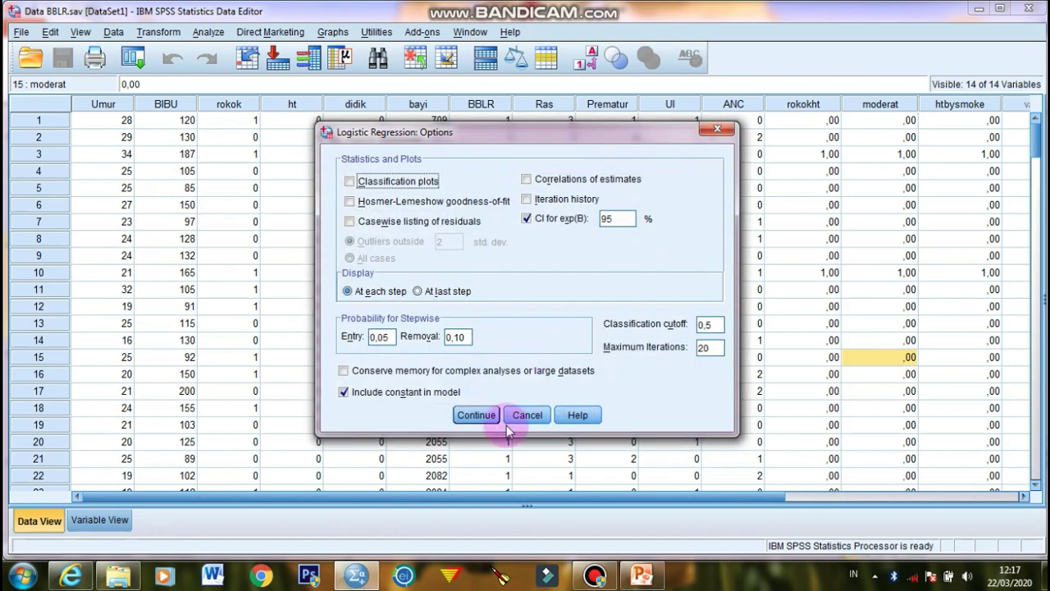
left_click(471, 411)
left_click(456, 414)
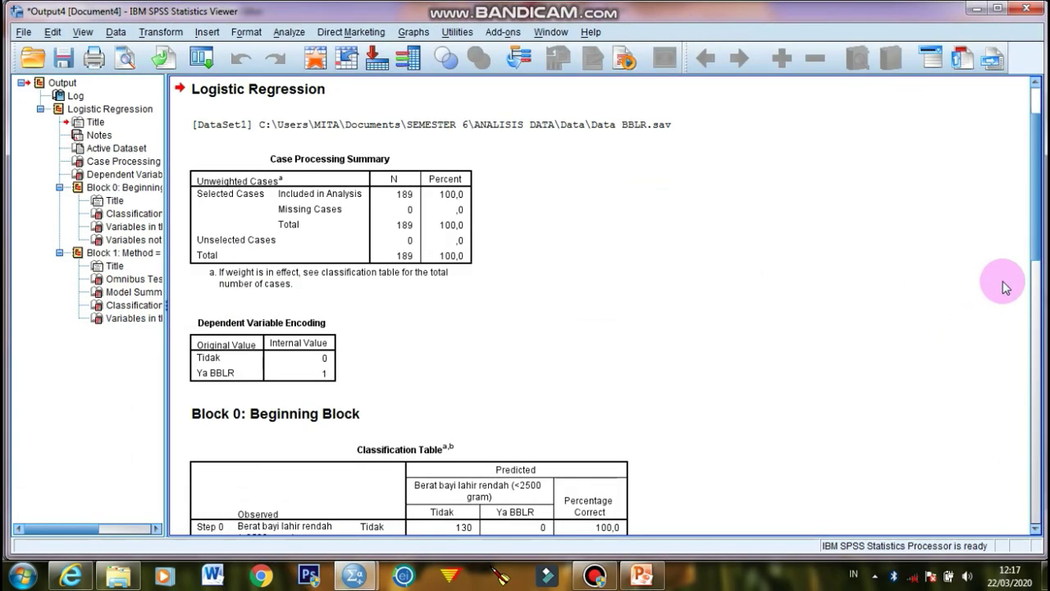
left_click_drag(1037, 236, 1039, 382)
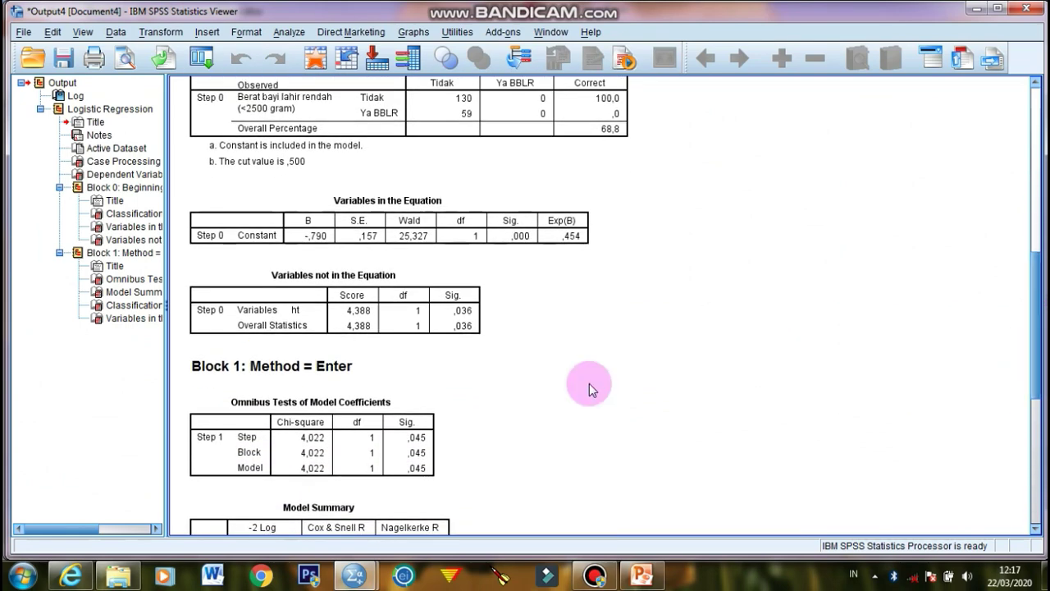
left_click(414, 485)
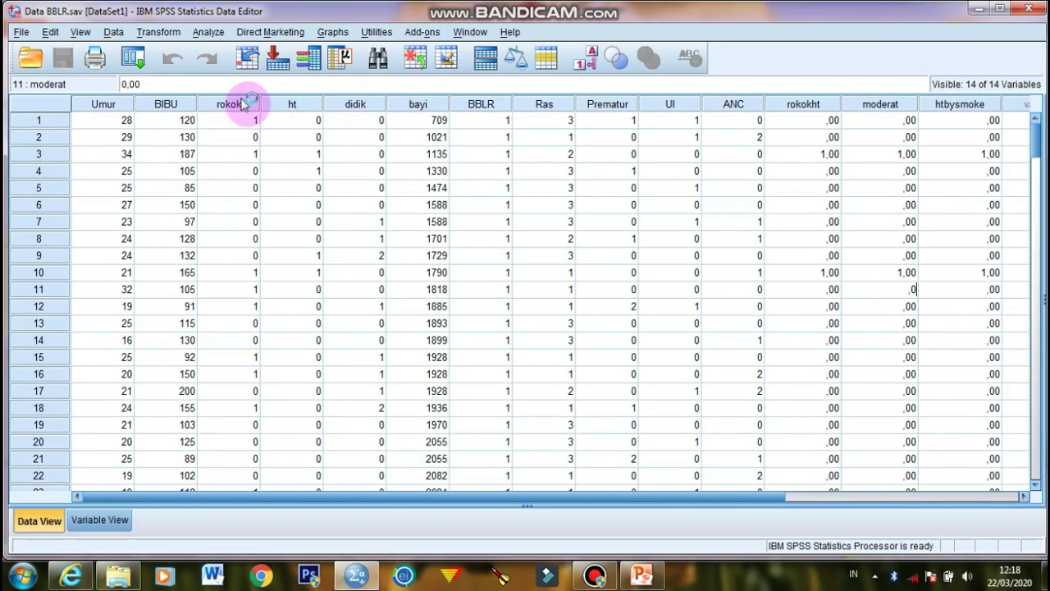
Step: Reopen the binary logistic regression setup and replace the covariate ht with UI
left_click(207, 33)
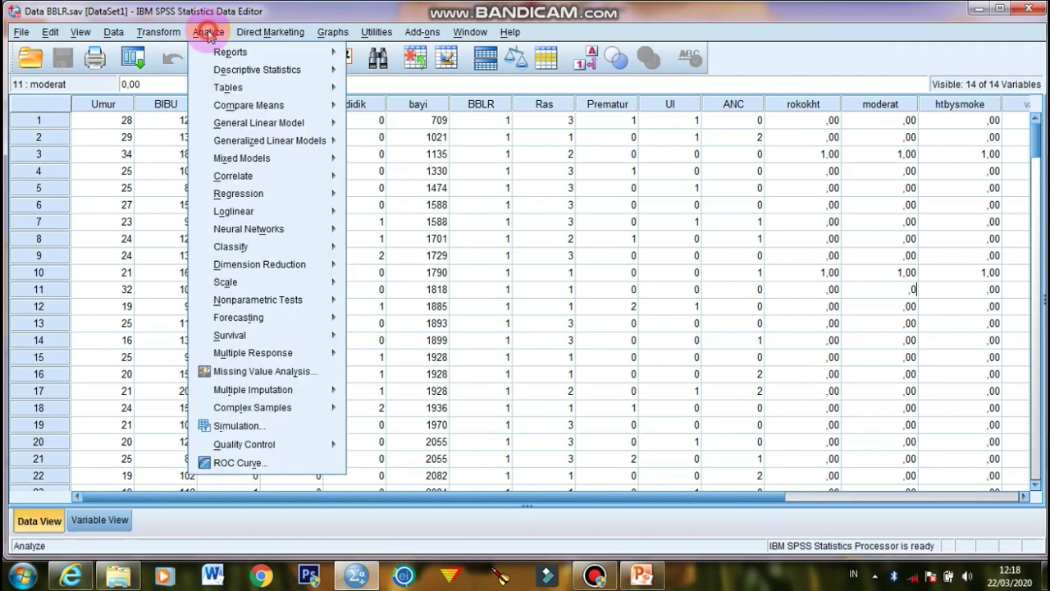
mouse_move(259, 195)
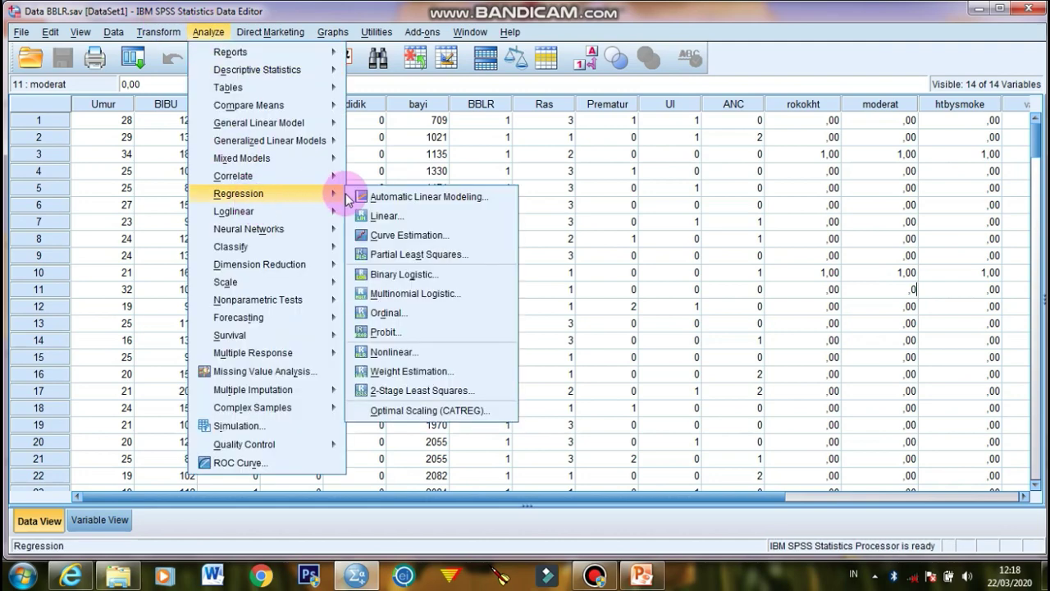
left_click(381, 274)
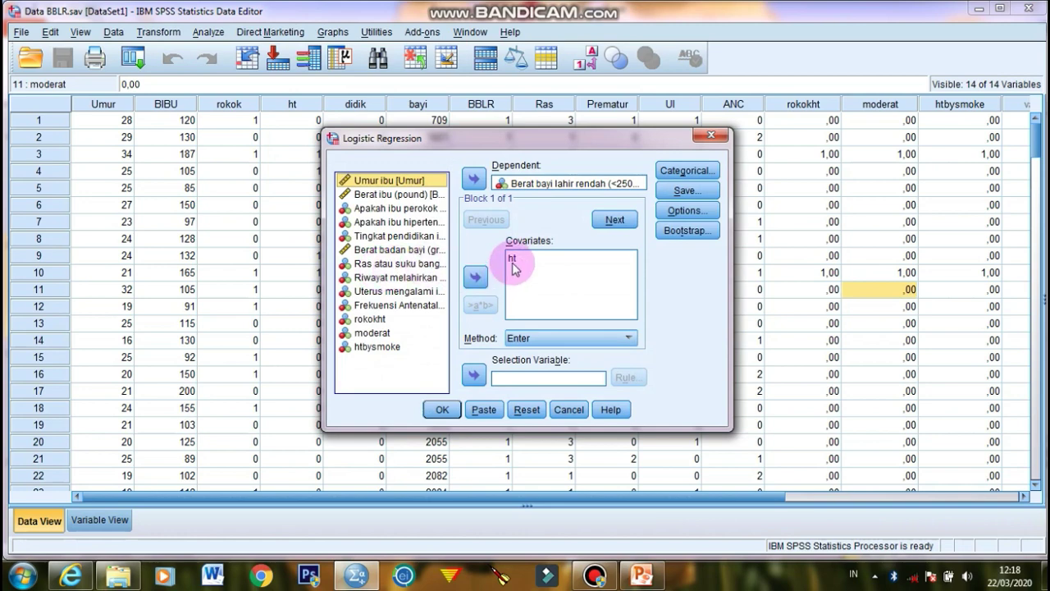
left_click(515, 257)
left_click(477, 279)
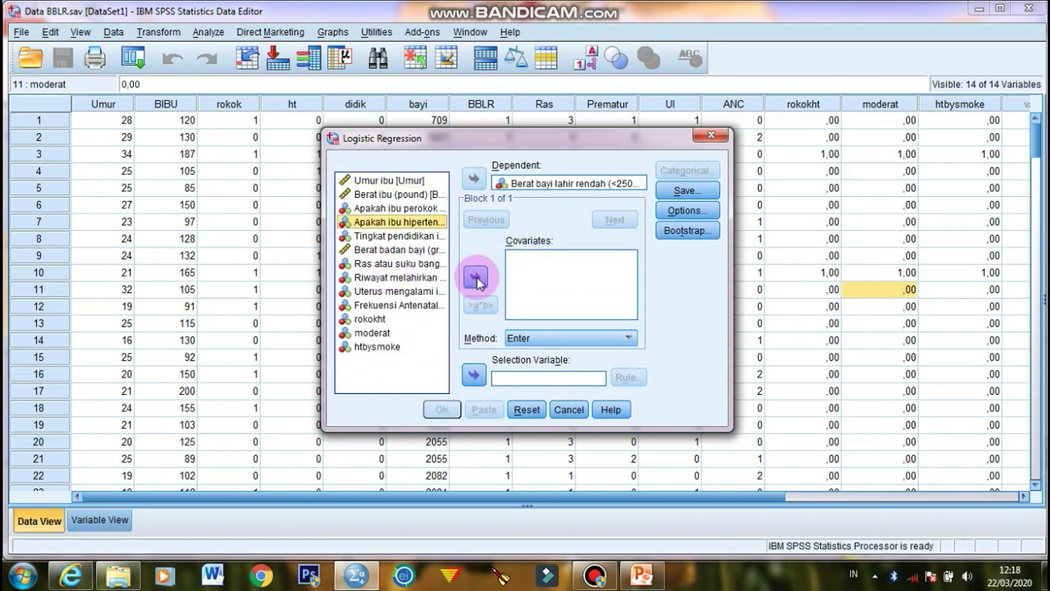
left_click(392, 291)
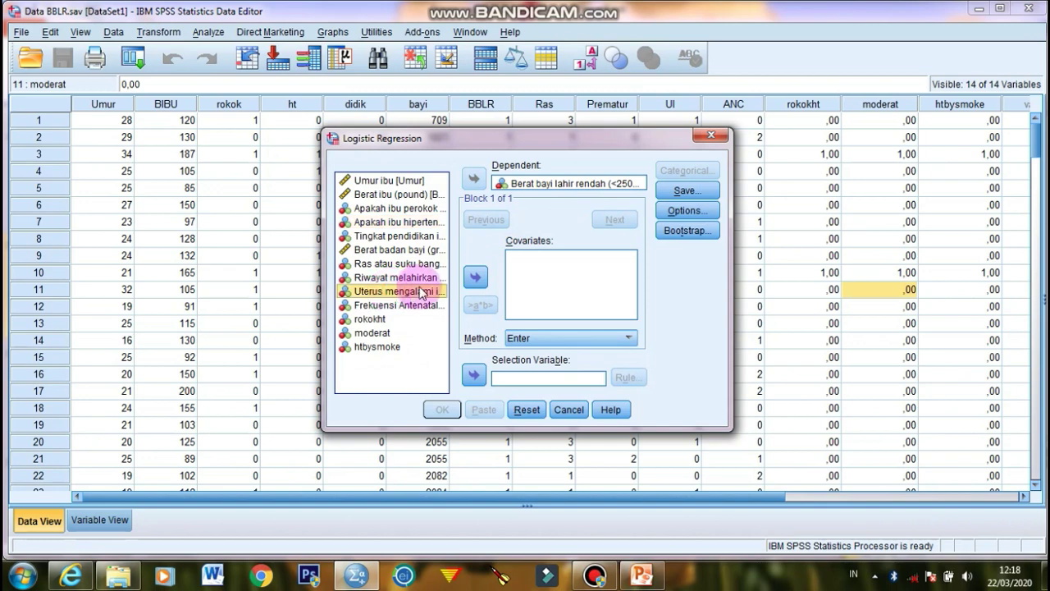
left_click(475, 279)
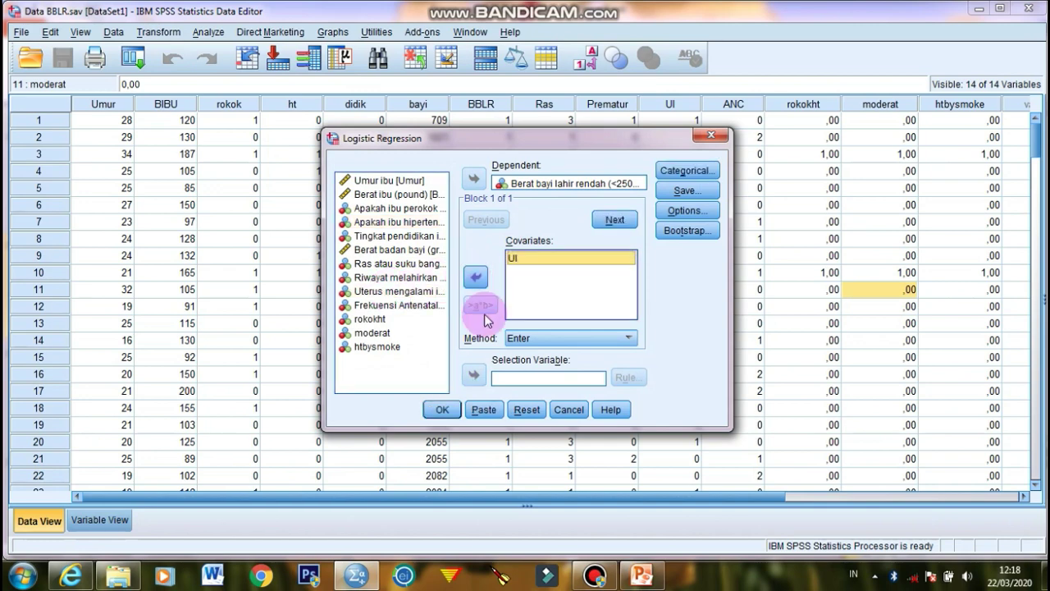
Step: Run the logistic regression for UI and review its Omnibus Tests of Model Coefficients
left_click(443, 410)
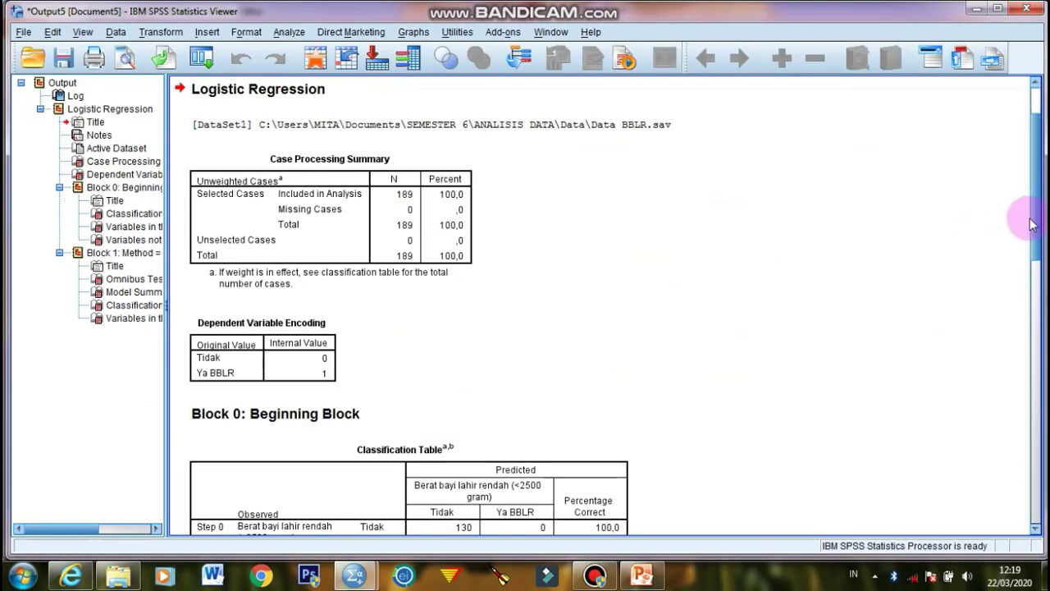
left_click_drag(1034, 218, 1030, 366)
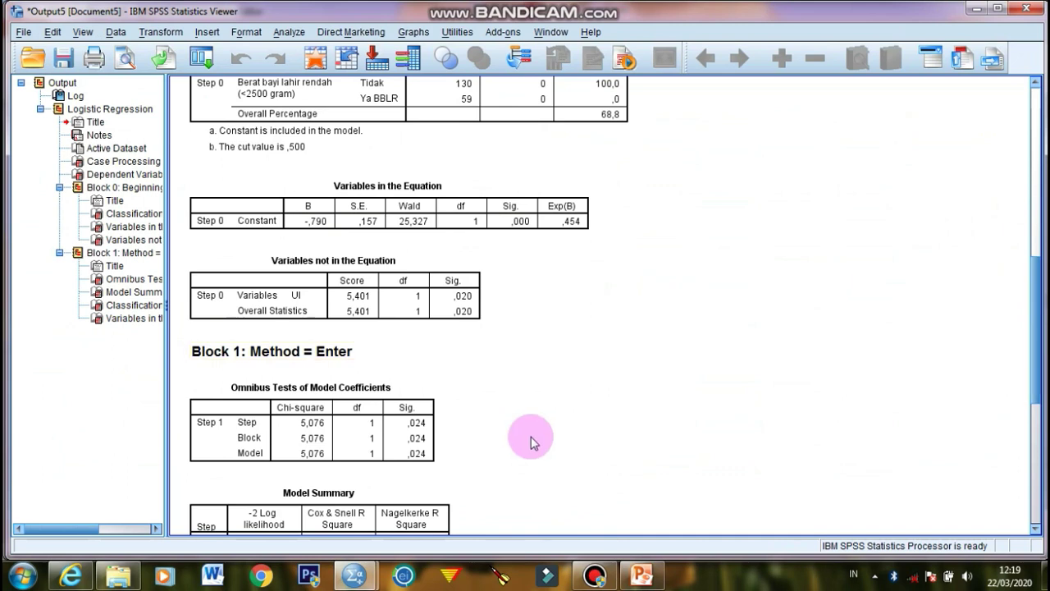
left_click(425, 467)
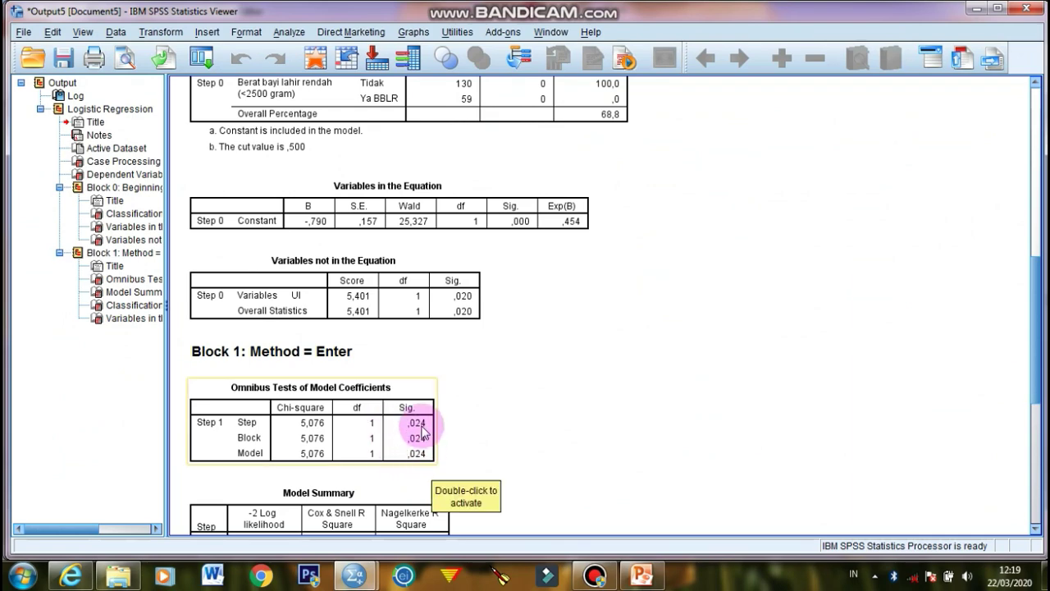
Step: Return to the data set, reopen the binary logistic regression setup and replace the covariate UI with ANC
left_click(316, 57)
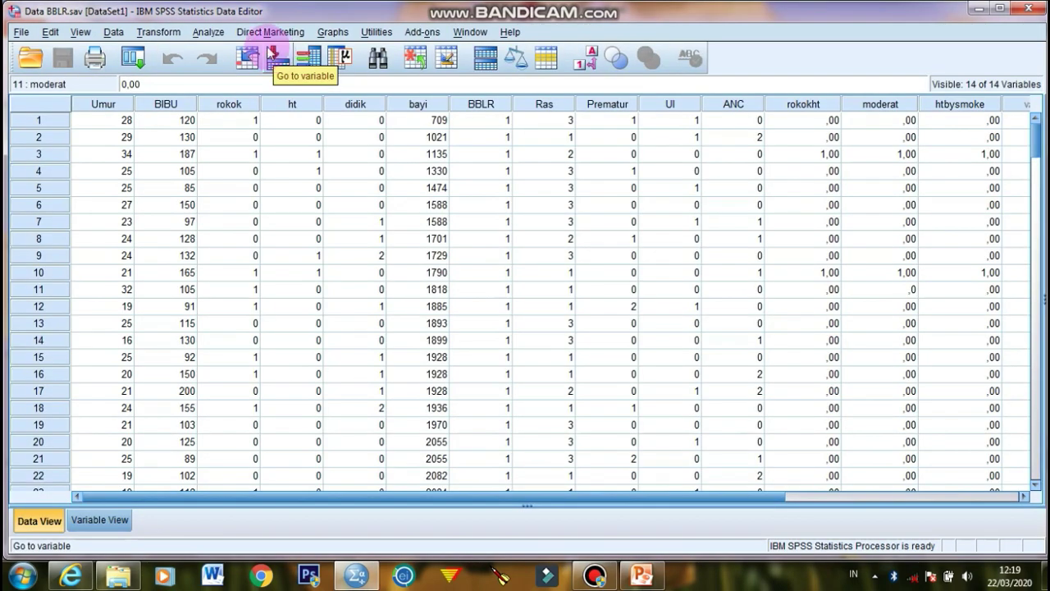
left_click(215, 35)
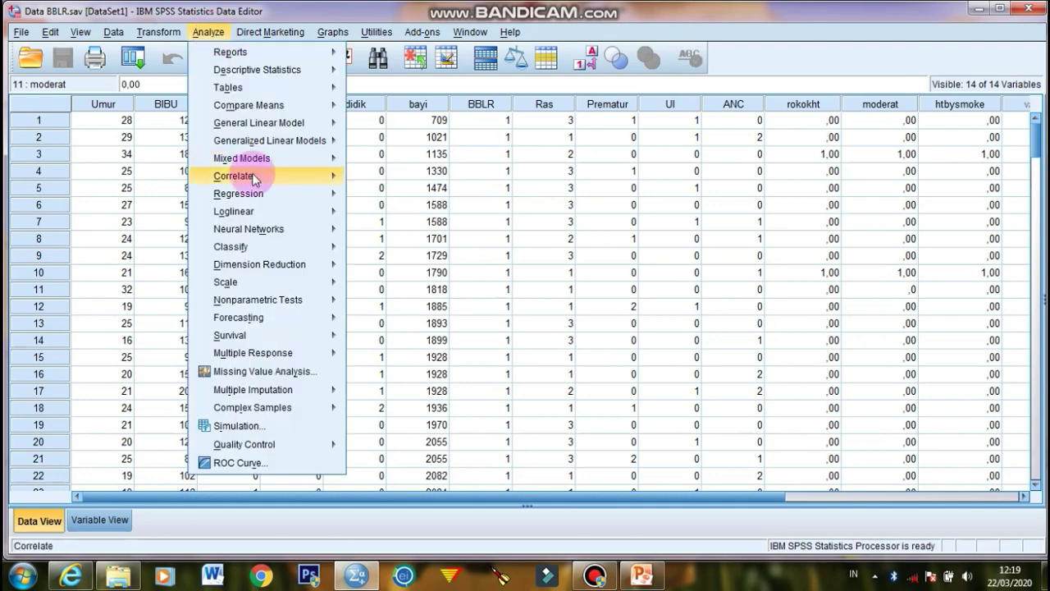
mouse_move(338, 196)
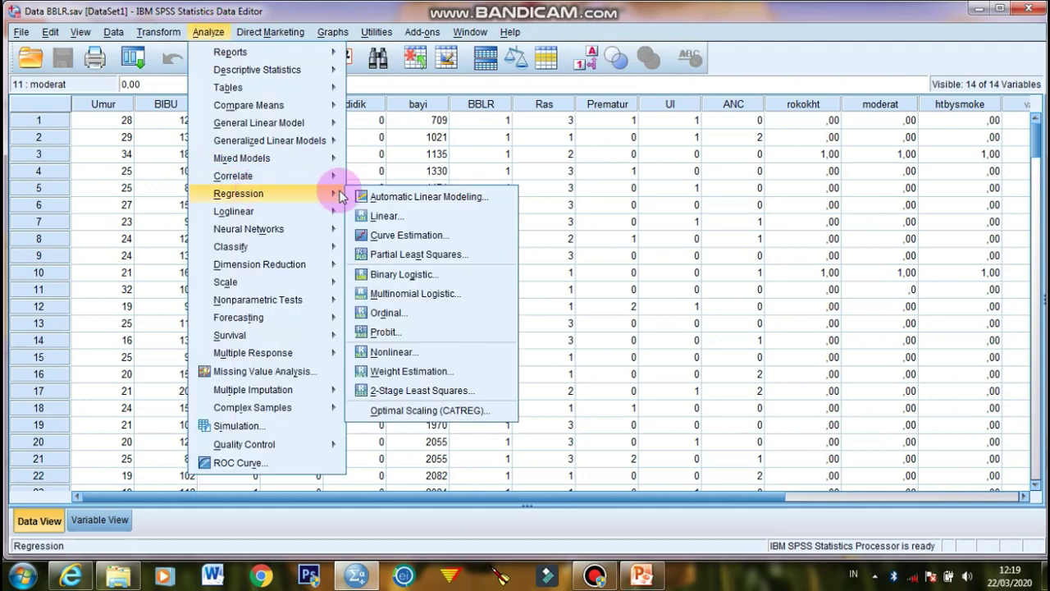
left_click(395, 279)
left_click(513, 258)
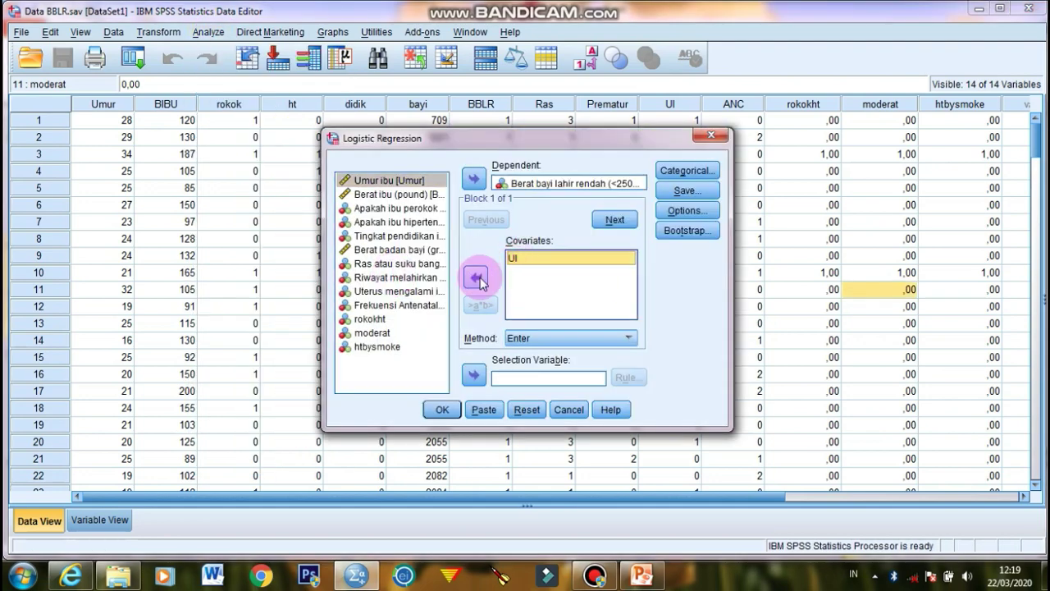
left_click(476, 279)
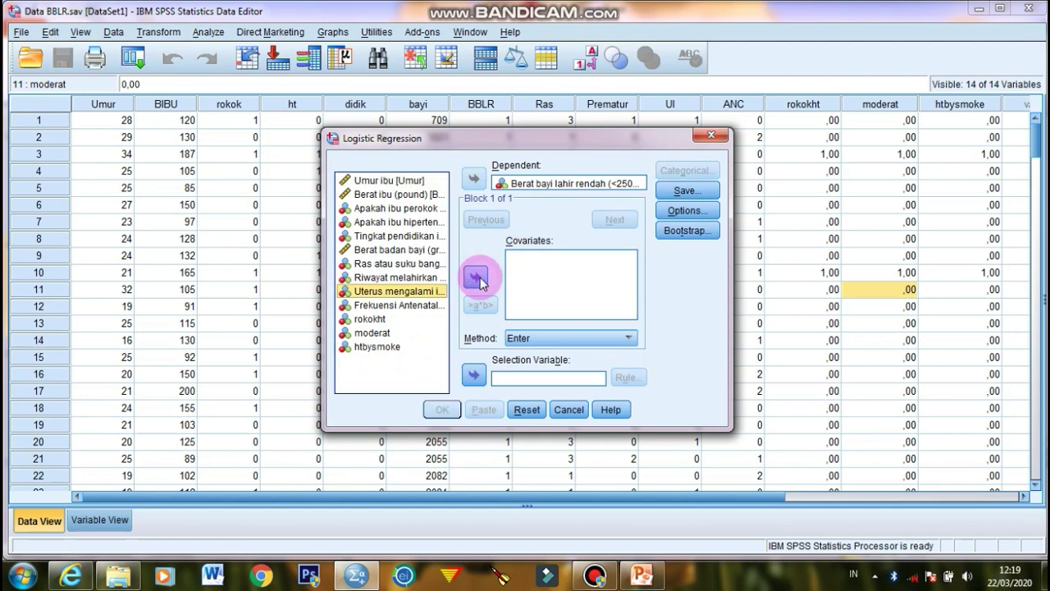
left_click(419, 305)
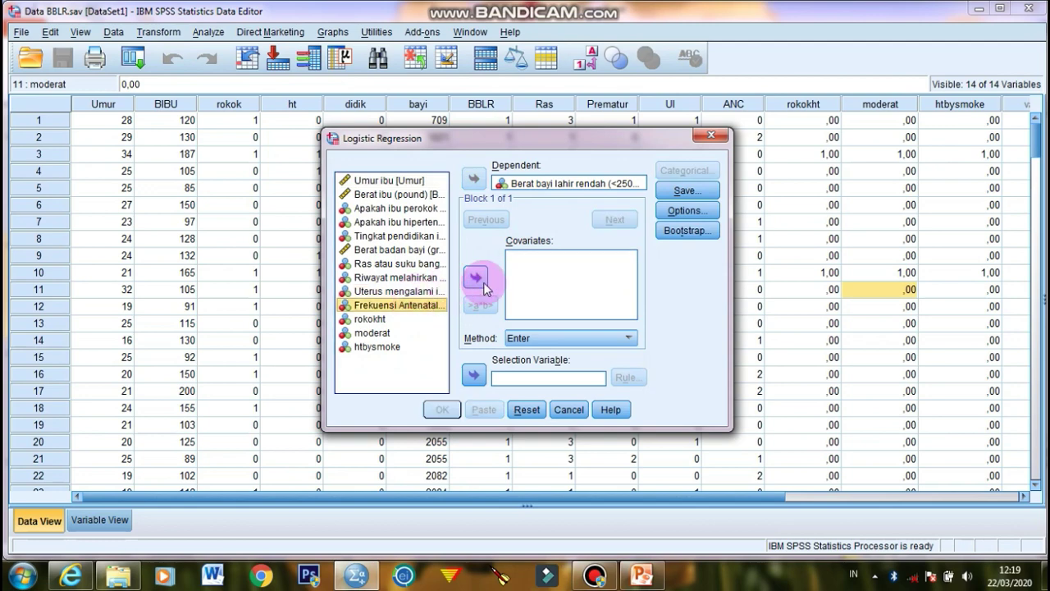
left_click(476, 279)
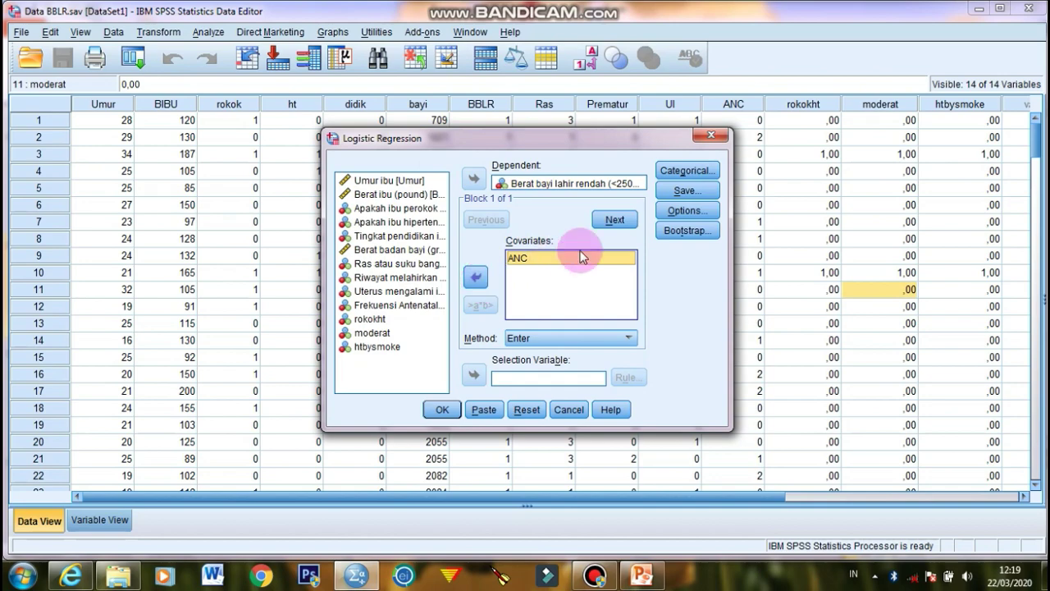
Step: Run the logistic regression for ANC and review the significance in its Omnibus Tests of Model Coefficients
left_click(439, 410)
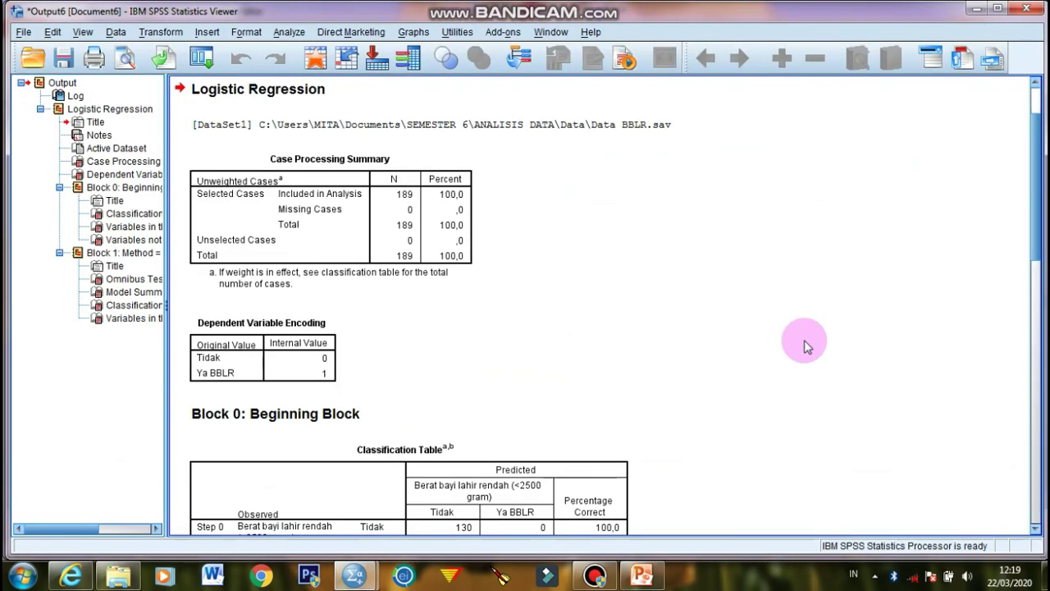
left_click_drag(1036, 219, 1040, 372)
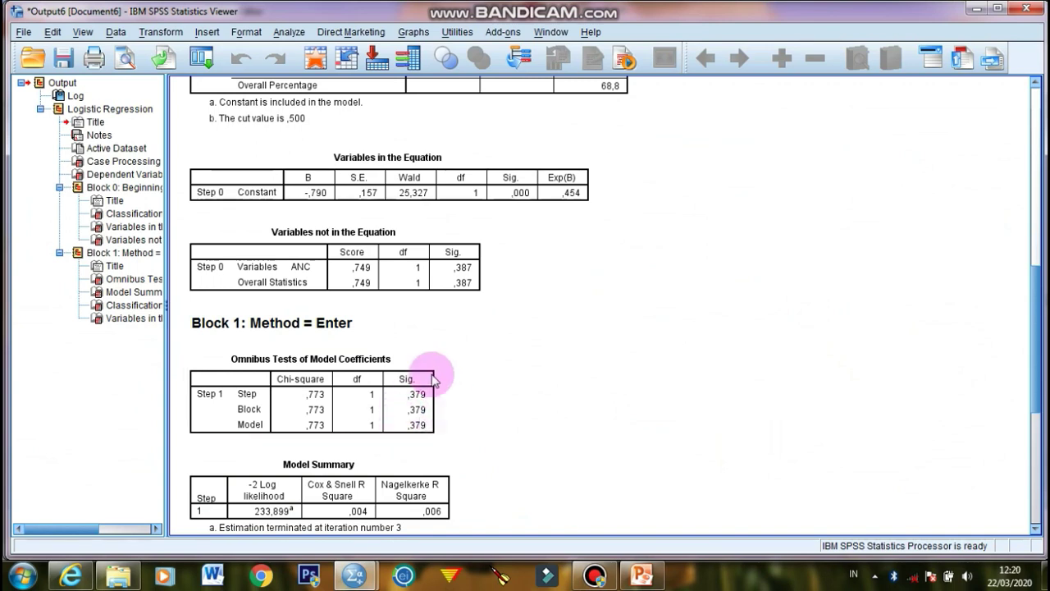
left_click(434, 426)
left_click(498, 427)
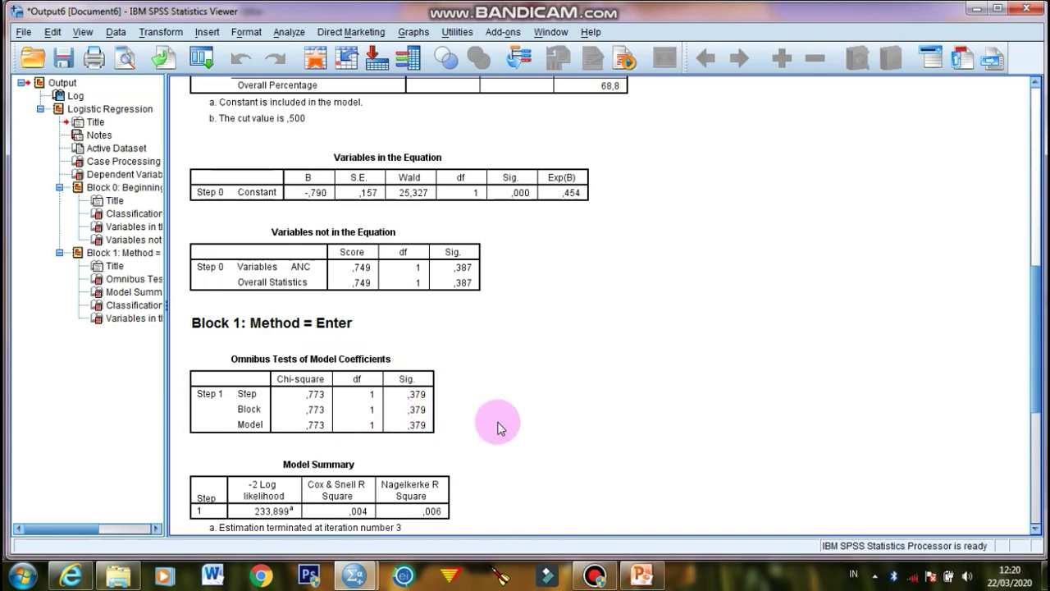
Step: Go back to the data set, reopen the binary logistic regression setup and replace the covariate ANC with rokok
key("alt+Tab")
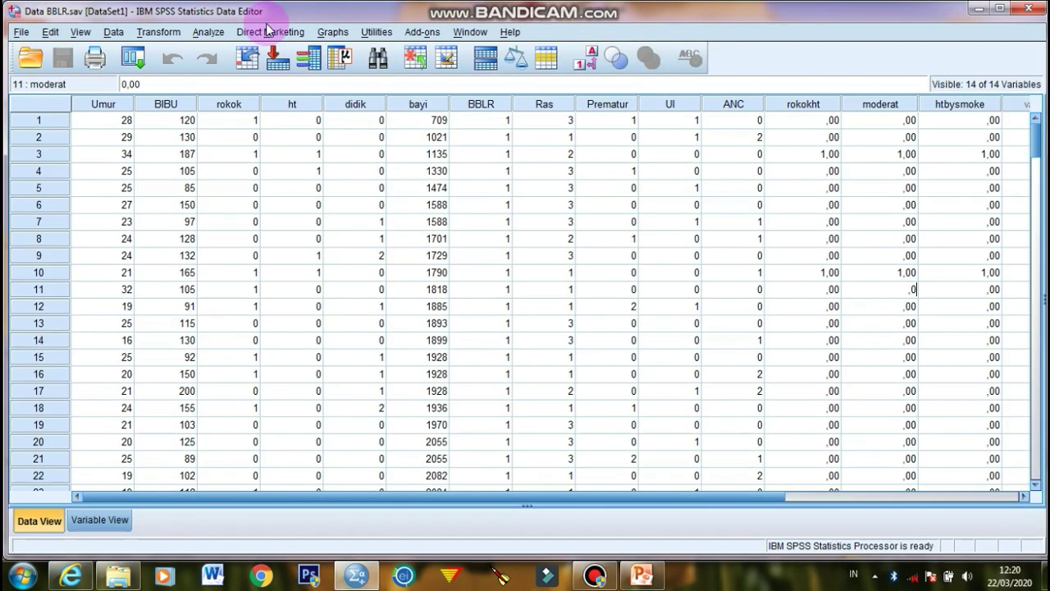
left_click(209, 32)
mouse_move(258, 179)
mouse_move(271, 197)
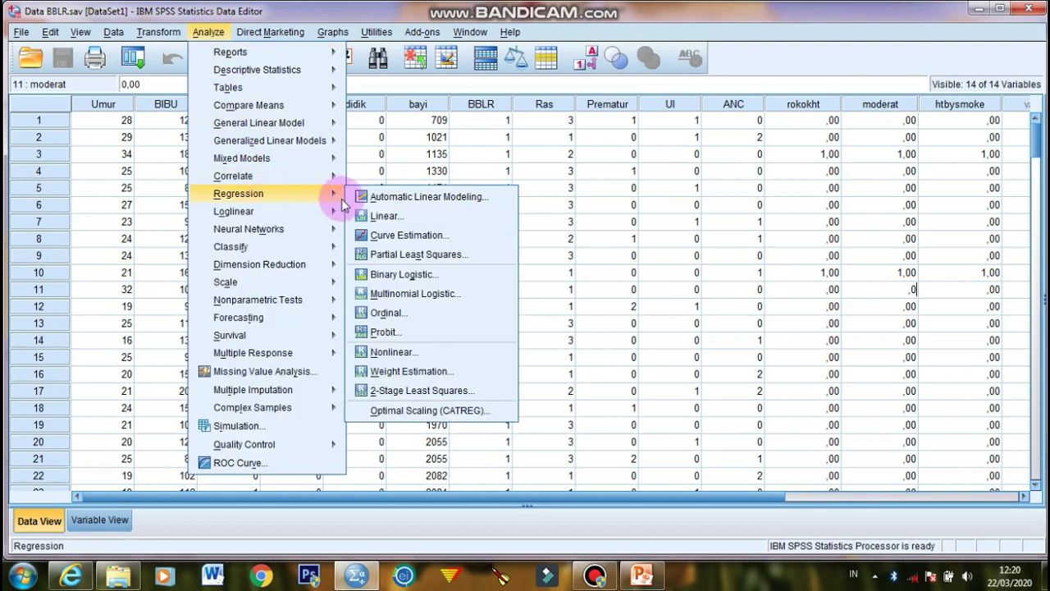
left_click(396, 274)
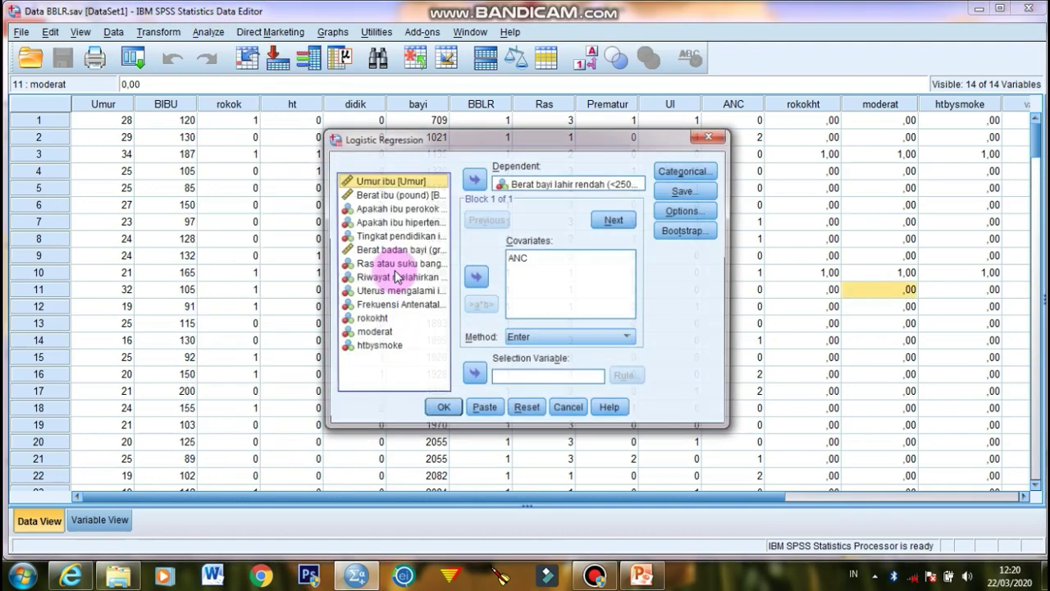
left_click(517, 259)
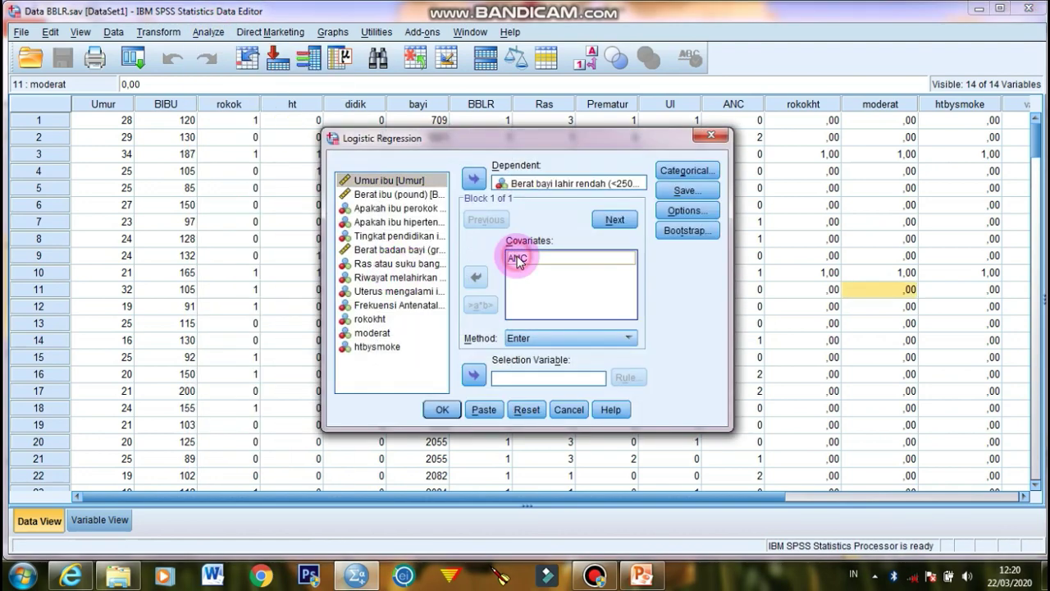
left_click(476, 278)
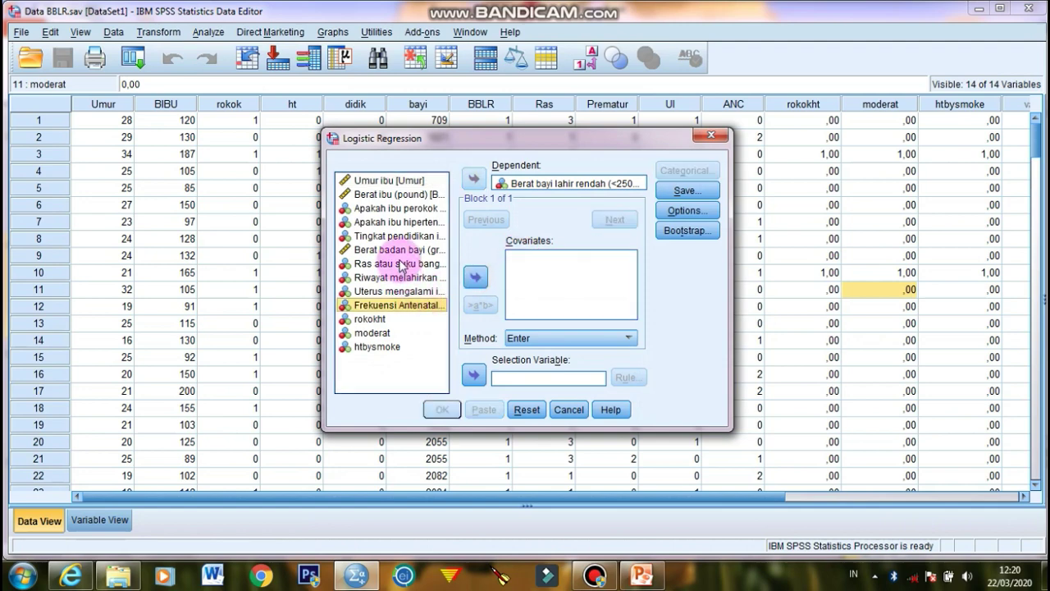
left_click(390, 208)
left_click(479, 286)
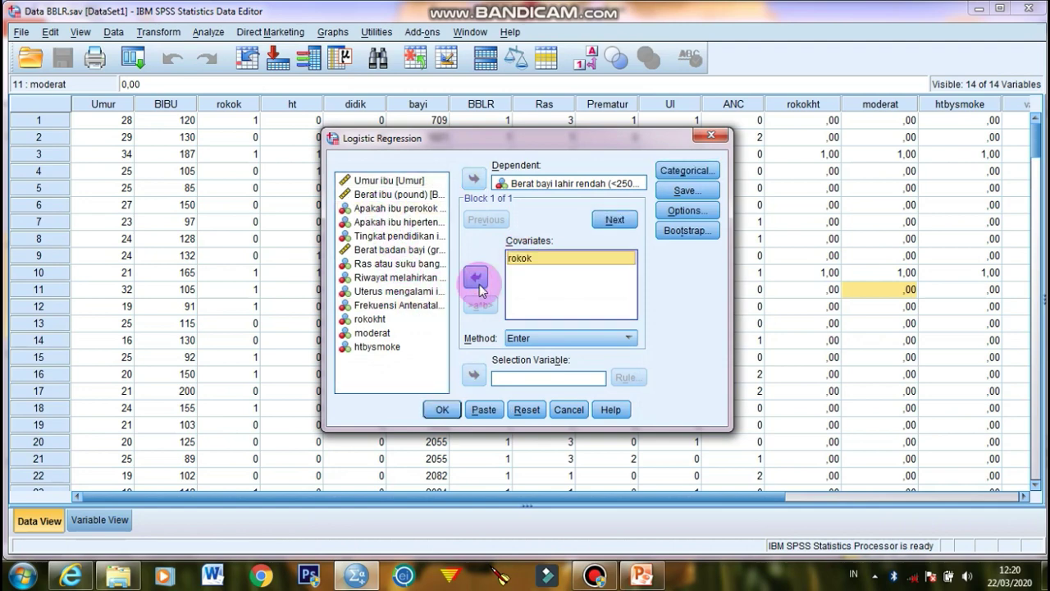
Step: Run the logistic regression for rokok and review its output down to the Block 1 Omnibus Tests
left_click(441, 410)
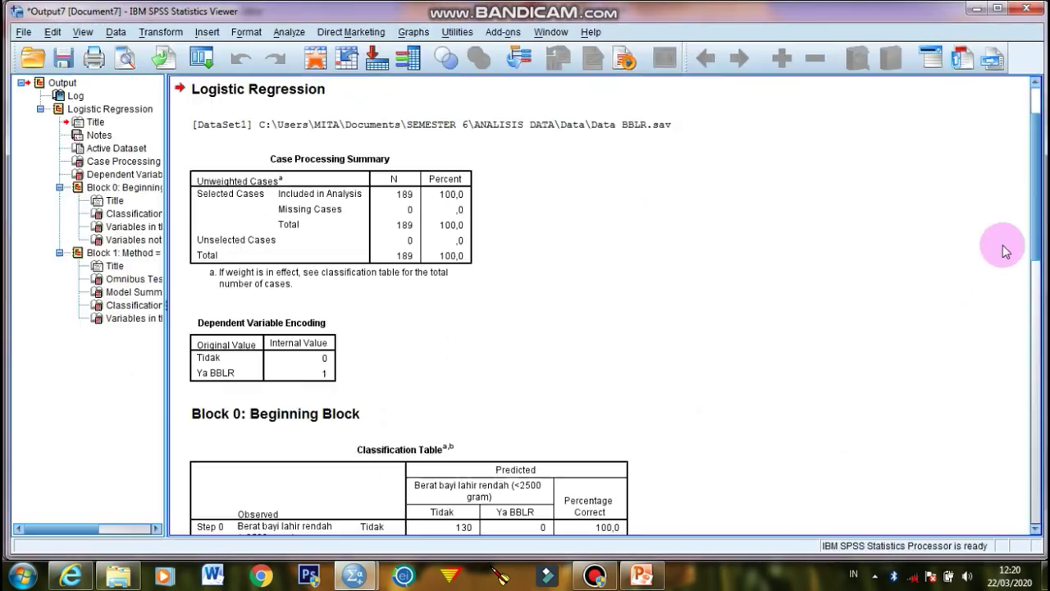
scroll(1032, 288, "down", 5)
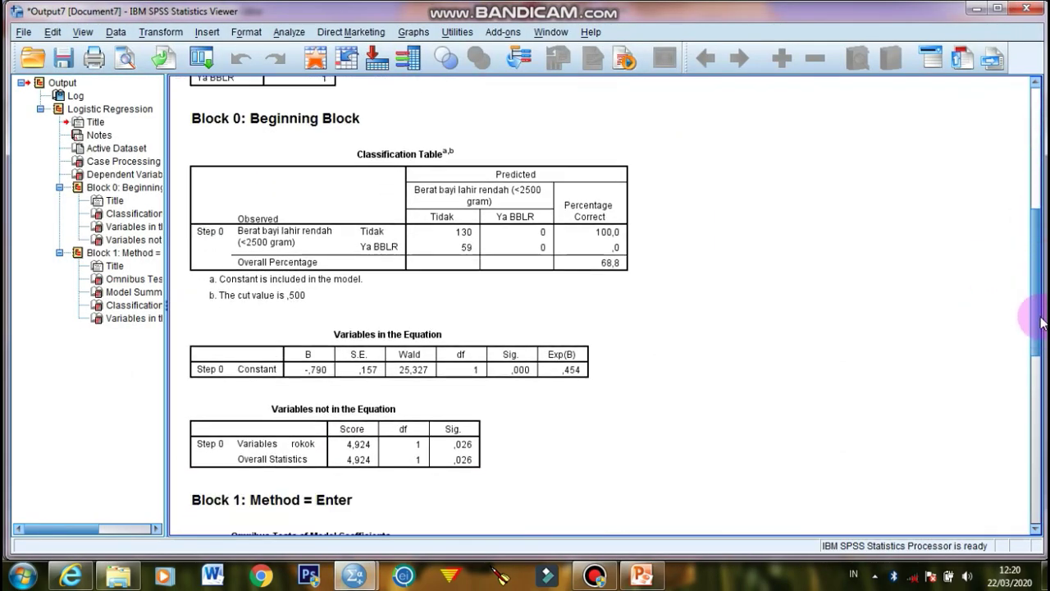
scroll(1039, 320, "down", 5)
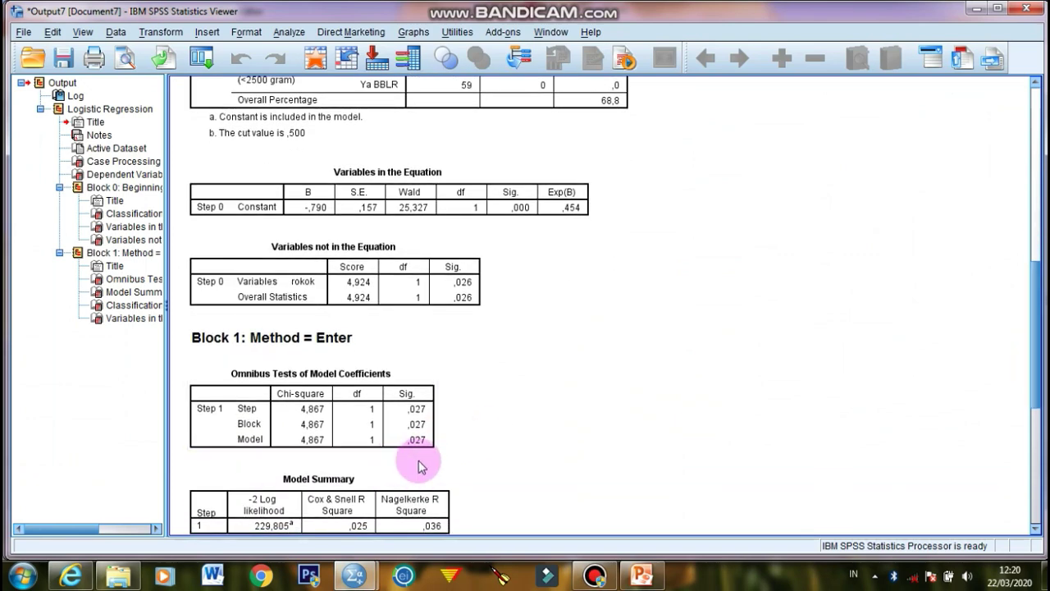
Step: From the data set, reopen the binary logistic regression setup and replace the covariate rokok with Prematur (Riwayat melahirkan)
left_click(212, 55)
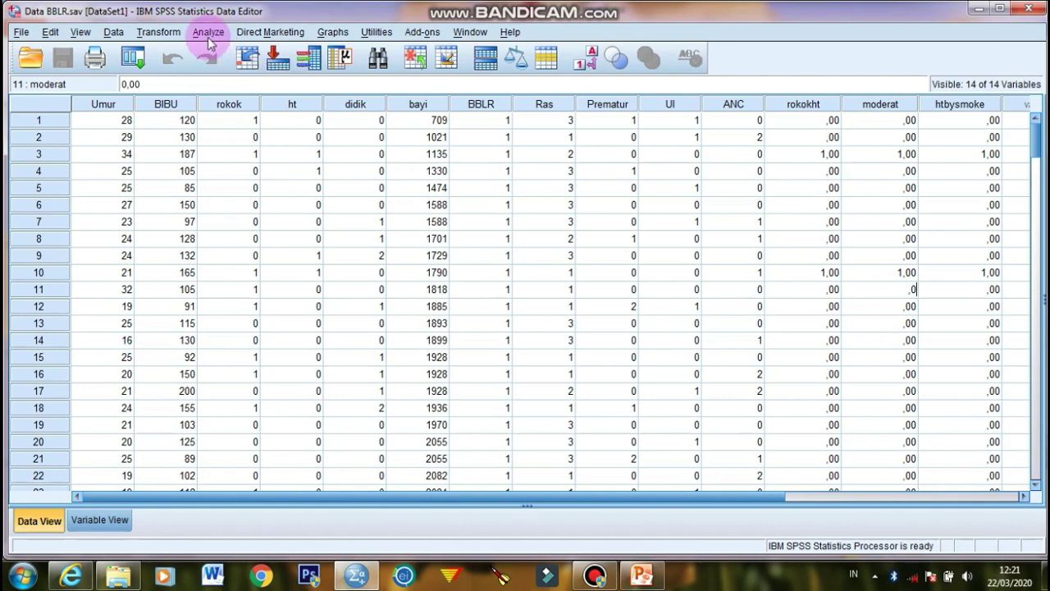
left_click(207, 32)
mouse_move(273, 203)
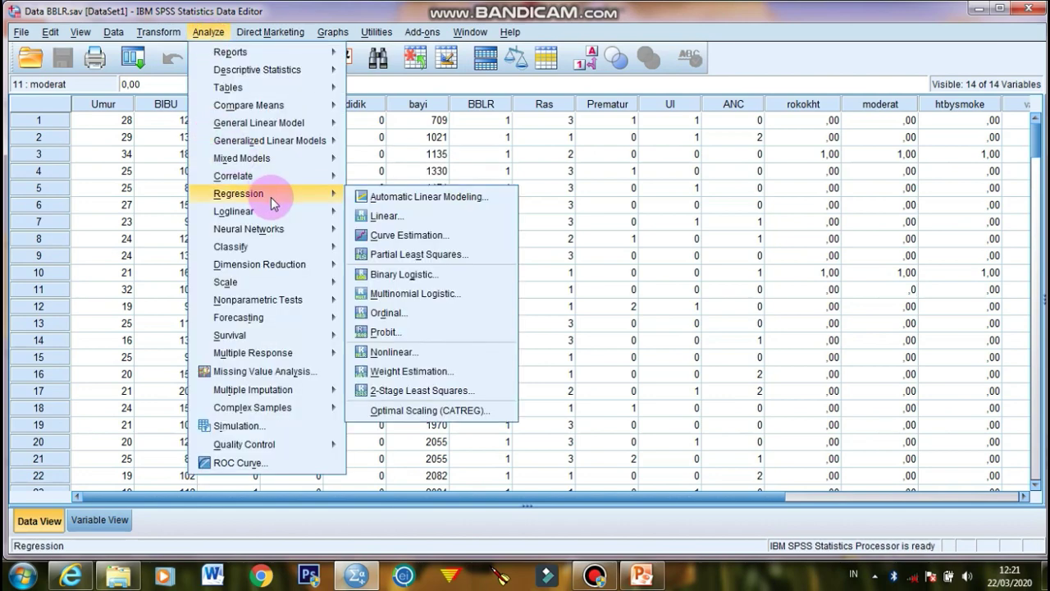
left_click(393, 276)
left_click(521, 258)
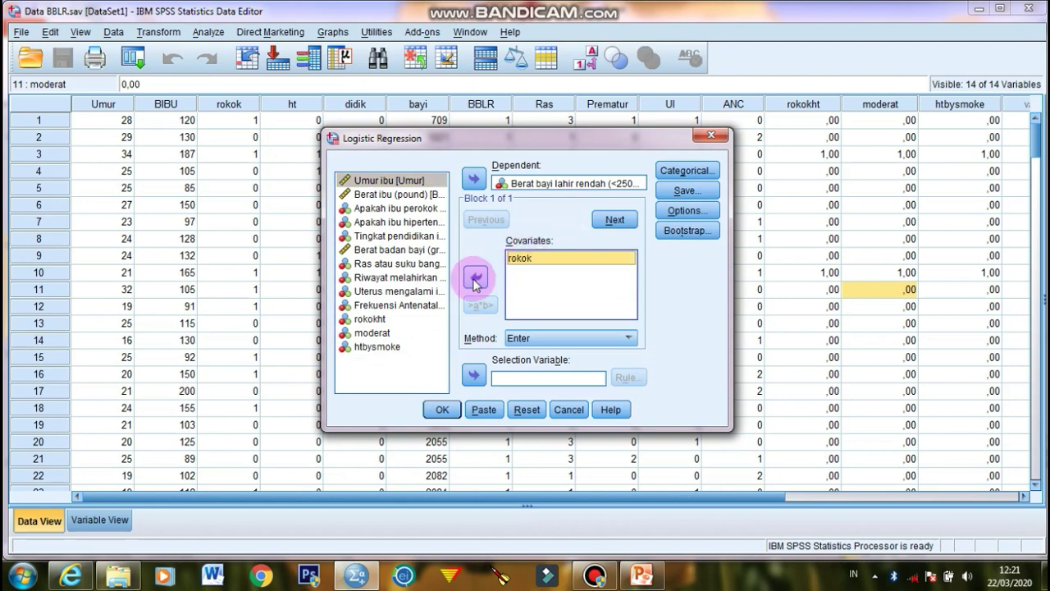
left_click(475, 279)
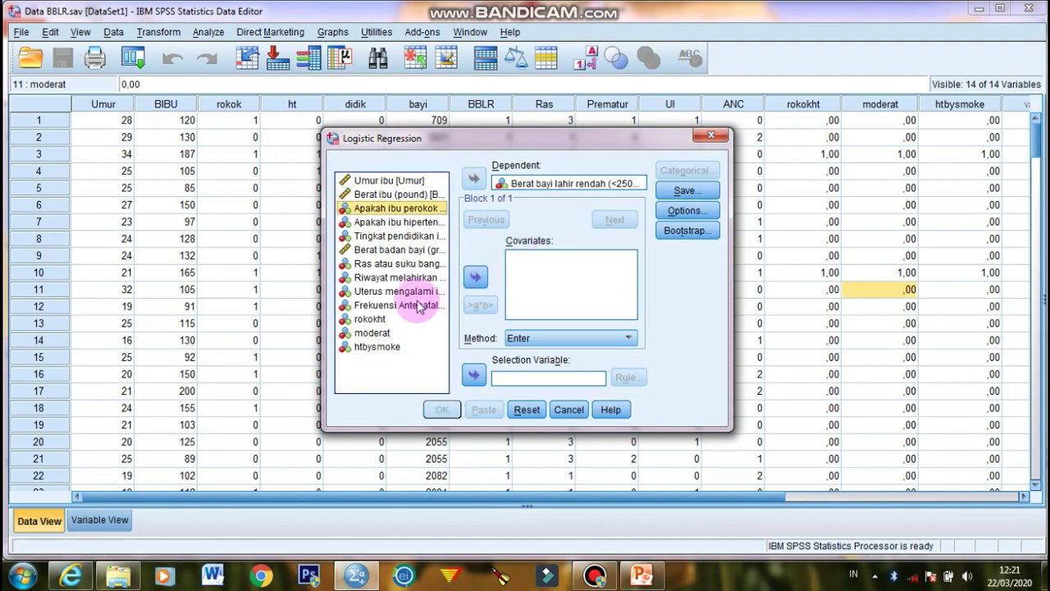
left_click(399, 279)
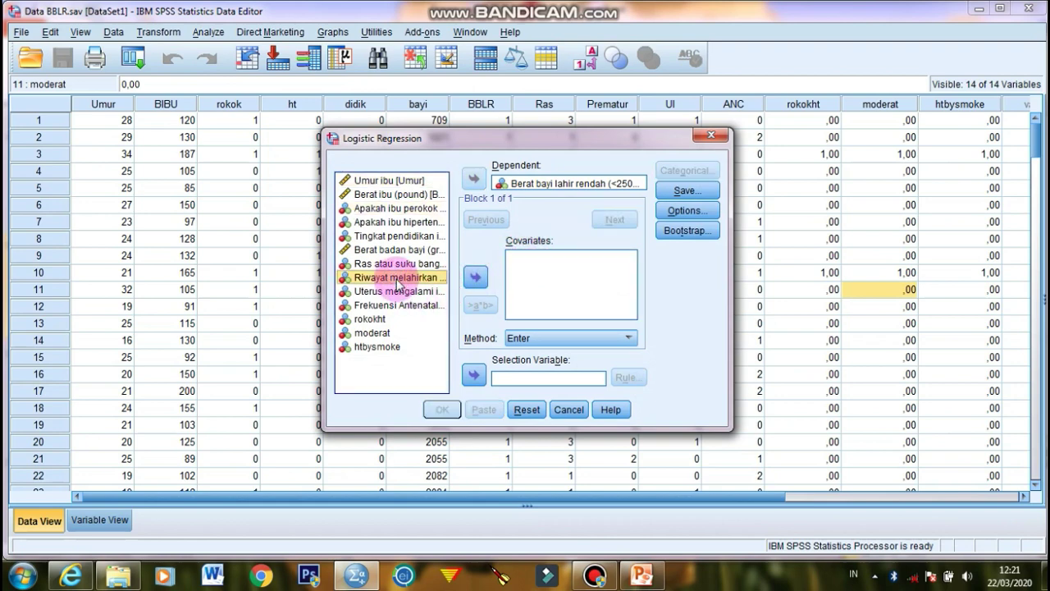
left_click(475, 278)
Step: Run the logistic regression for Prematur and review its Block 1 Omnibus Tests of Model Coefficients
left_click(431, 413)
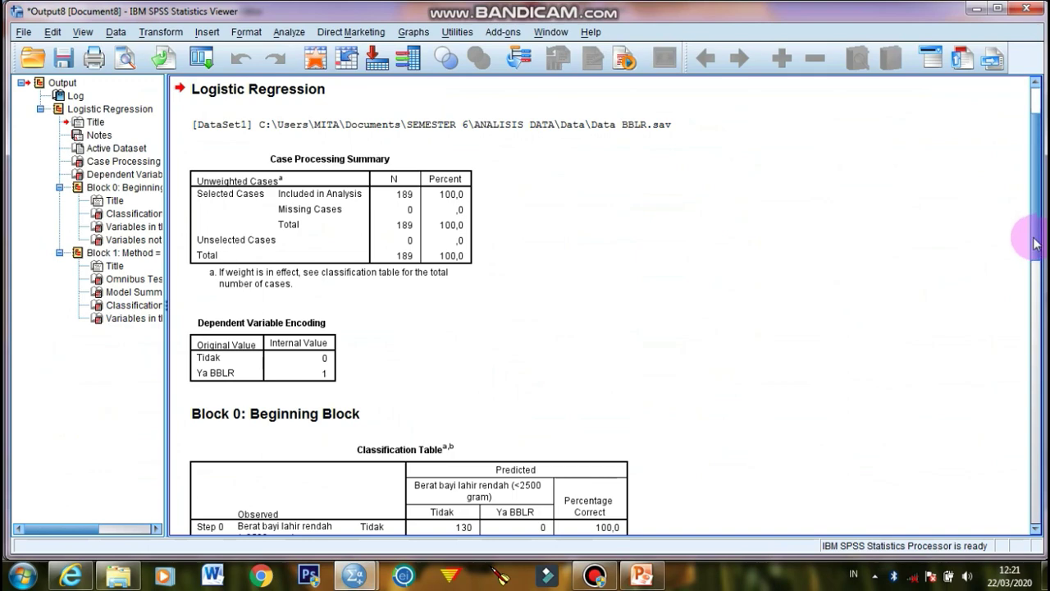
left_click_drag(1035, 242, 1036, 386)
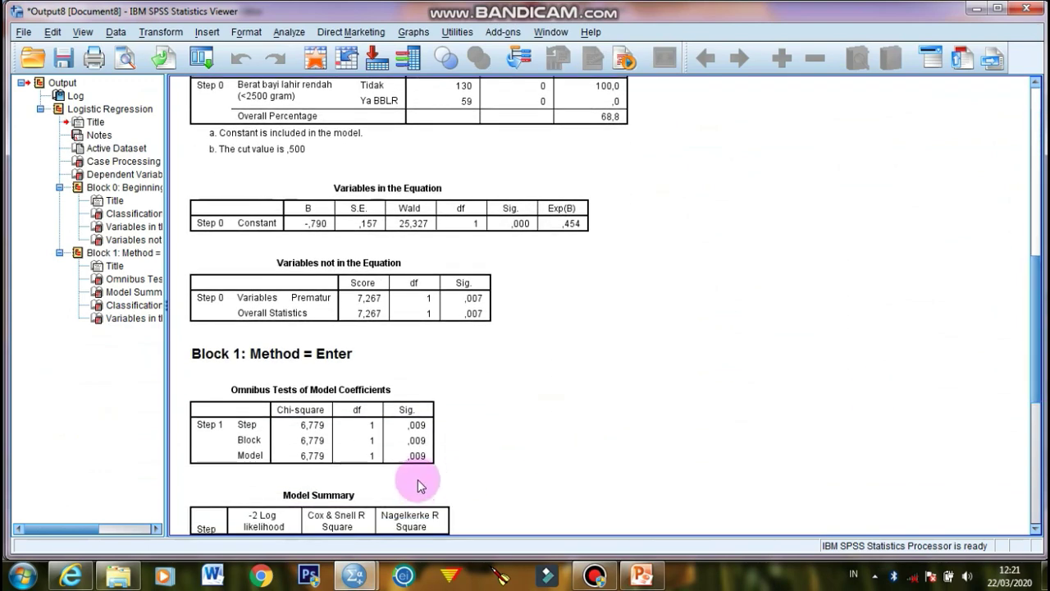
left_click(417, 458)
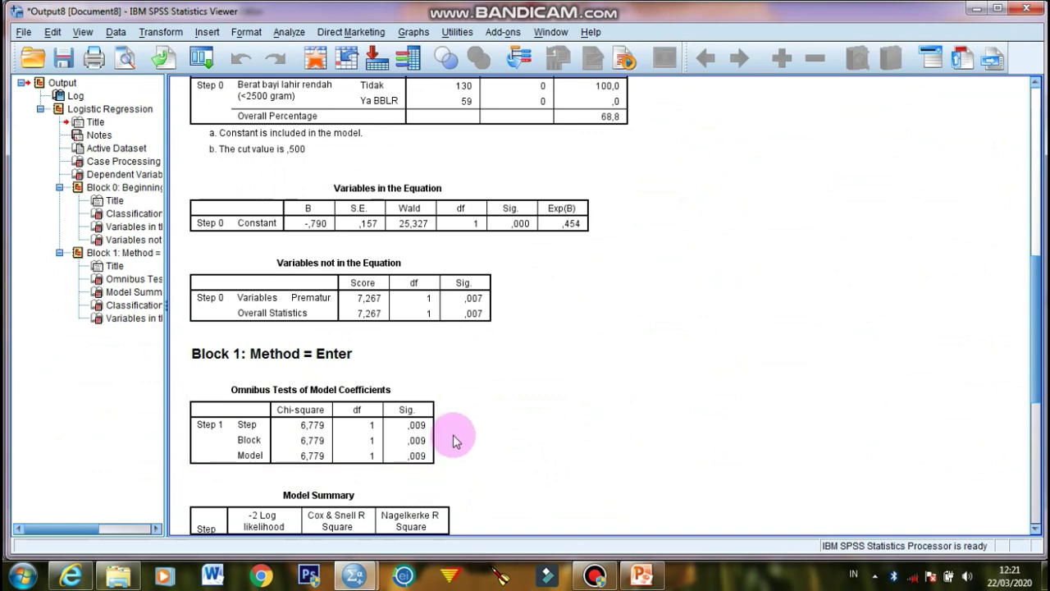
left_click(410, 474)
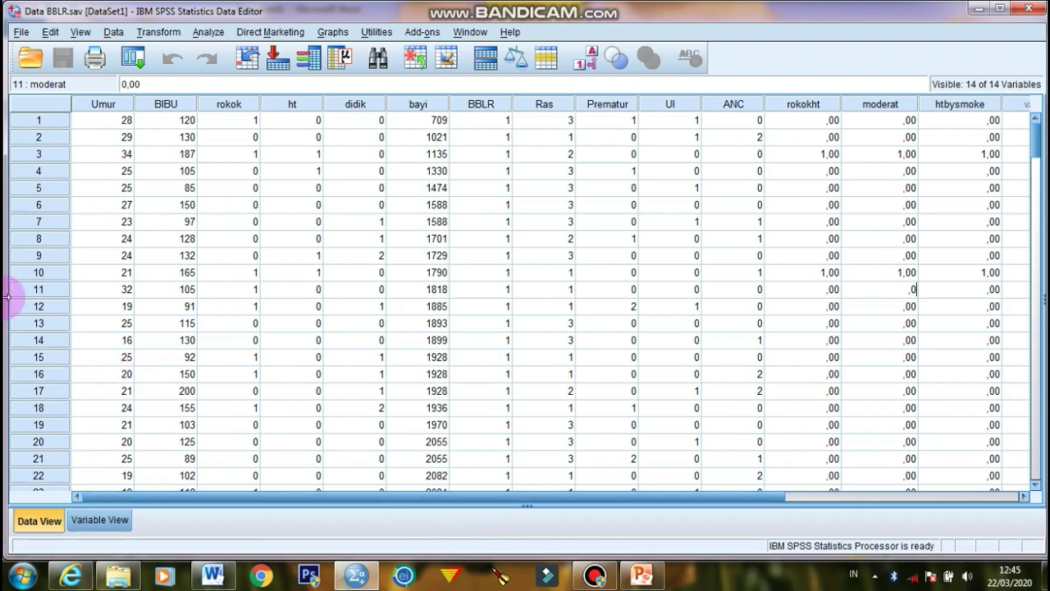
Step: From the data set, open the binary logistic regression setup and assign Berat bayi lahir rendah (BBLR) as the dependent variable
left_click(208, 31)
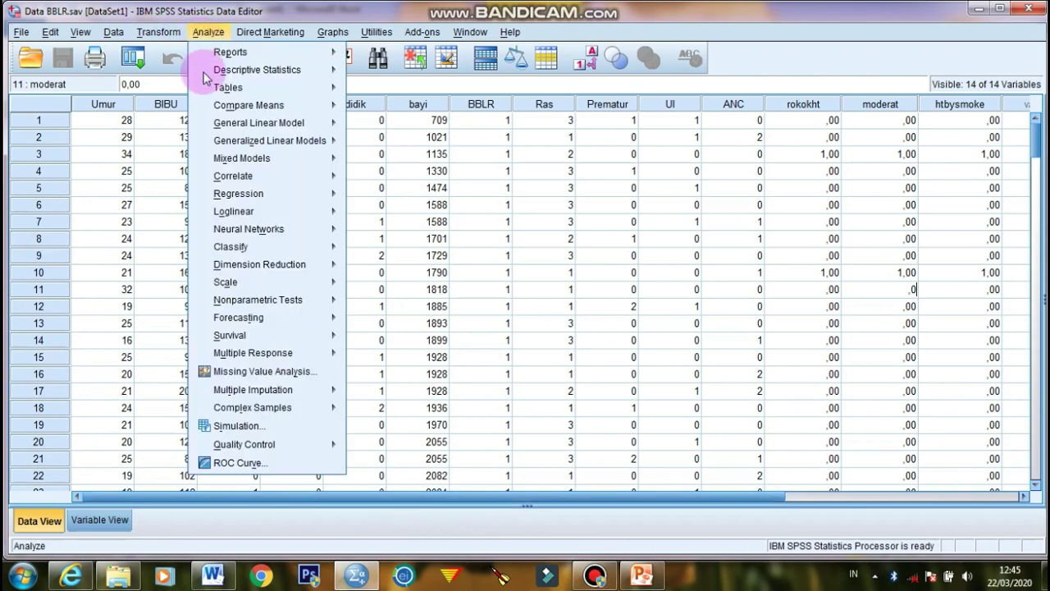
mouse_move(235, 195)
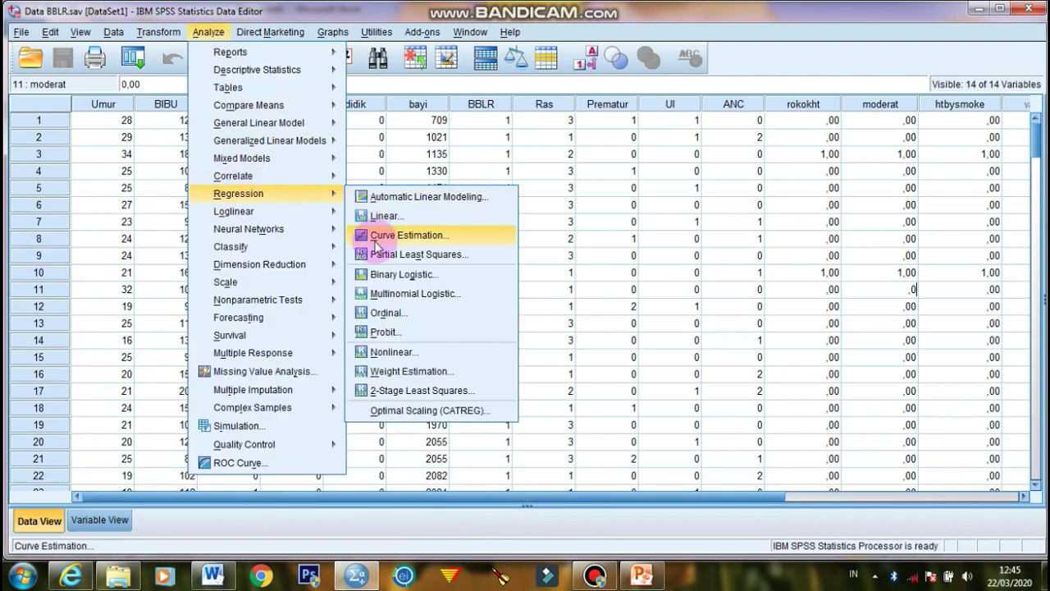
left_click(381, 275)
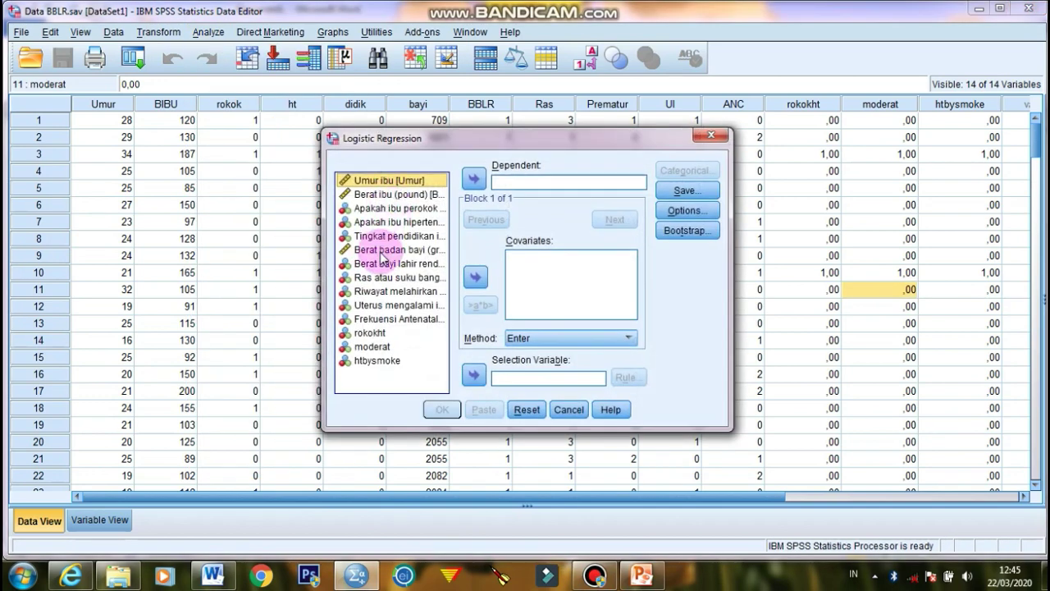
left_click(382, 263)
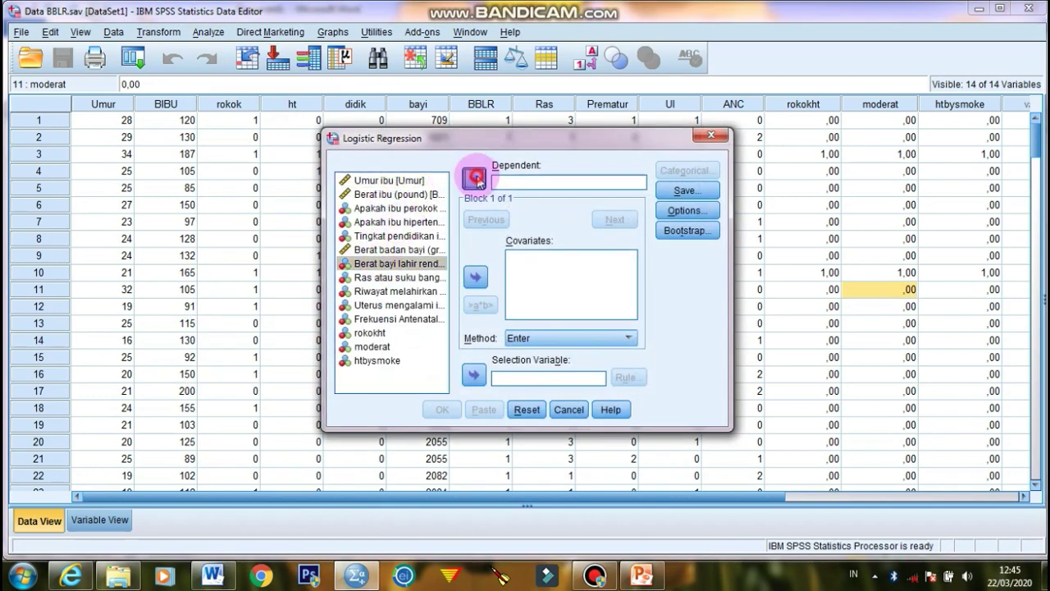
left_click(474, 178)
Step: Add Umur, Ras and ht (Apakah ibu hipertensi) as covariates of the logistic regression
left_click(418, 183)
left_click(475, 276)
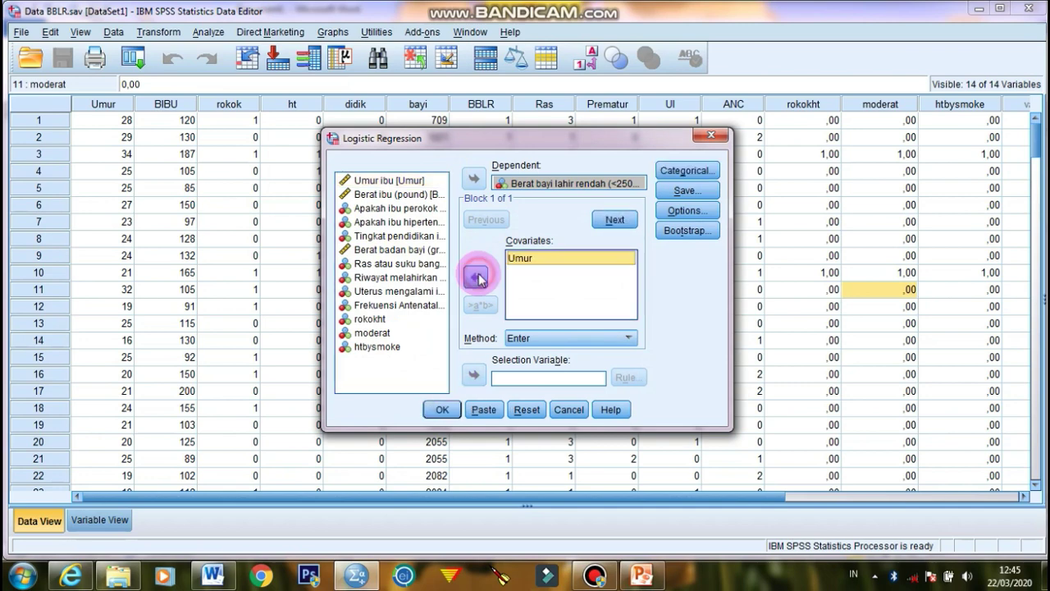
left_click(400, 264)
left_click(479, 282)
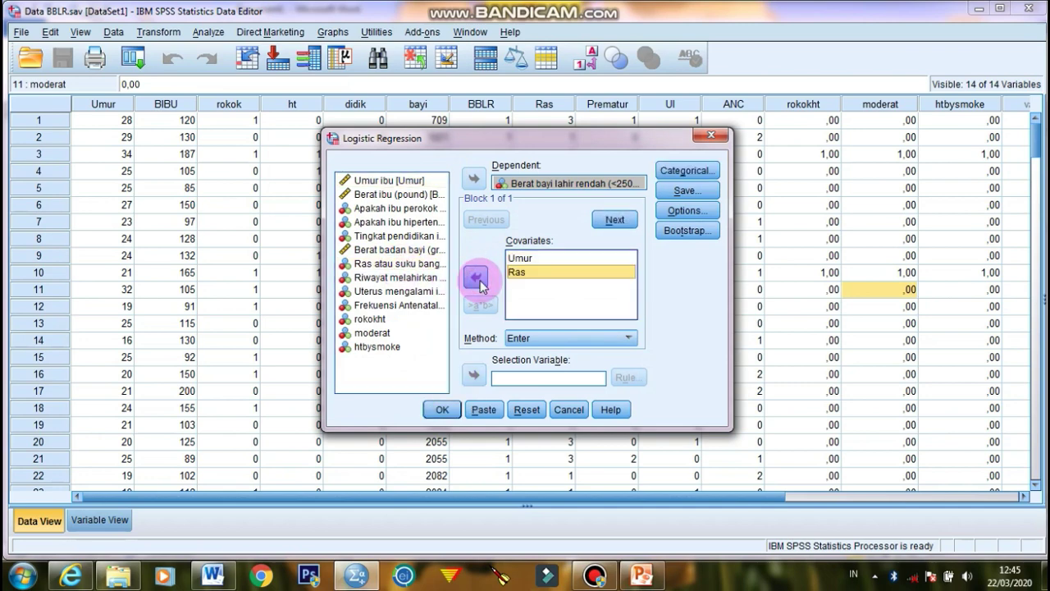
left_click(400, 220)
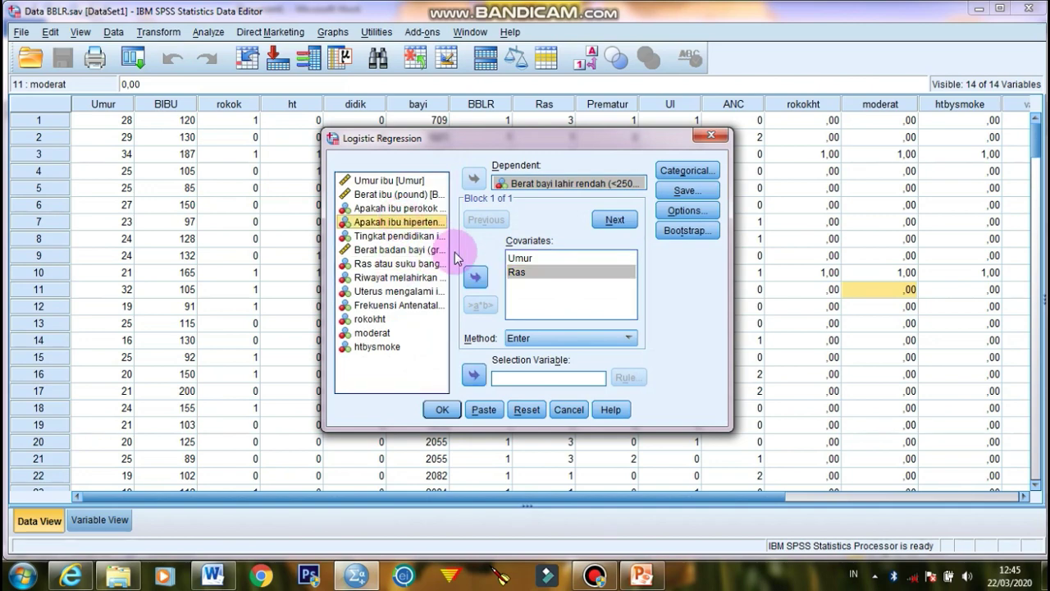
left_click(475, 278)
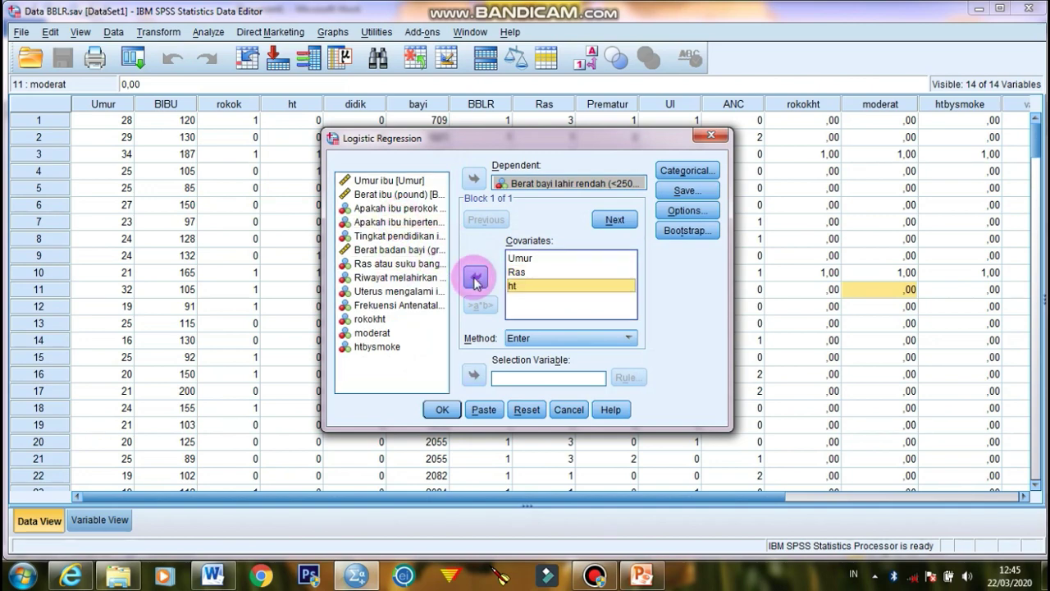
Step: Extend the covariates with UI, ANC (Frekuensi Antenatal), rokok and Prematur (Riwayat melahirkan)
left_click(426, 292)
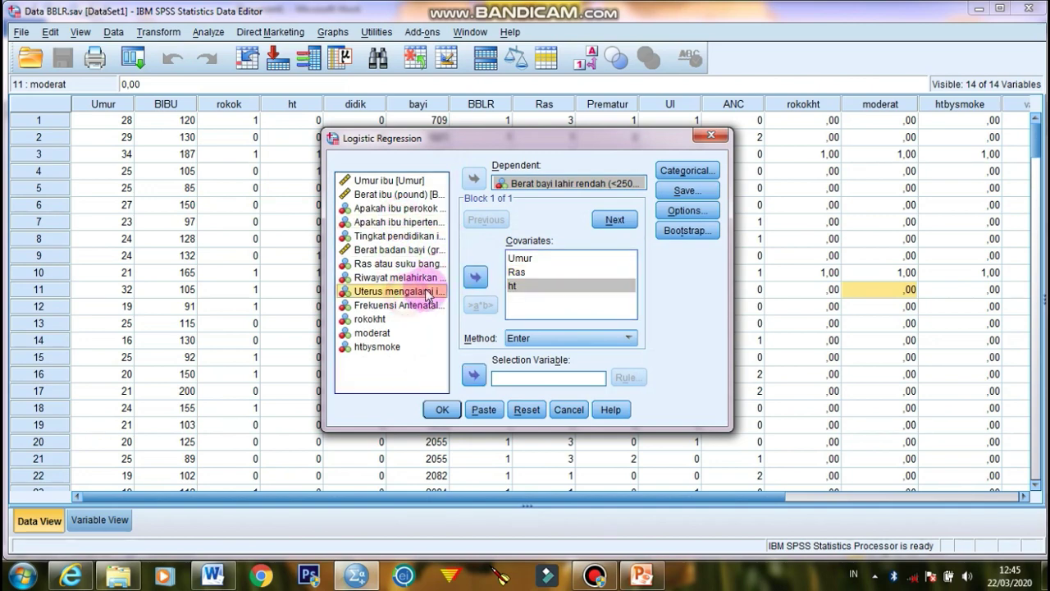
left_click(476, 278)
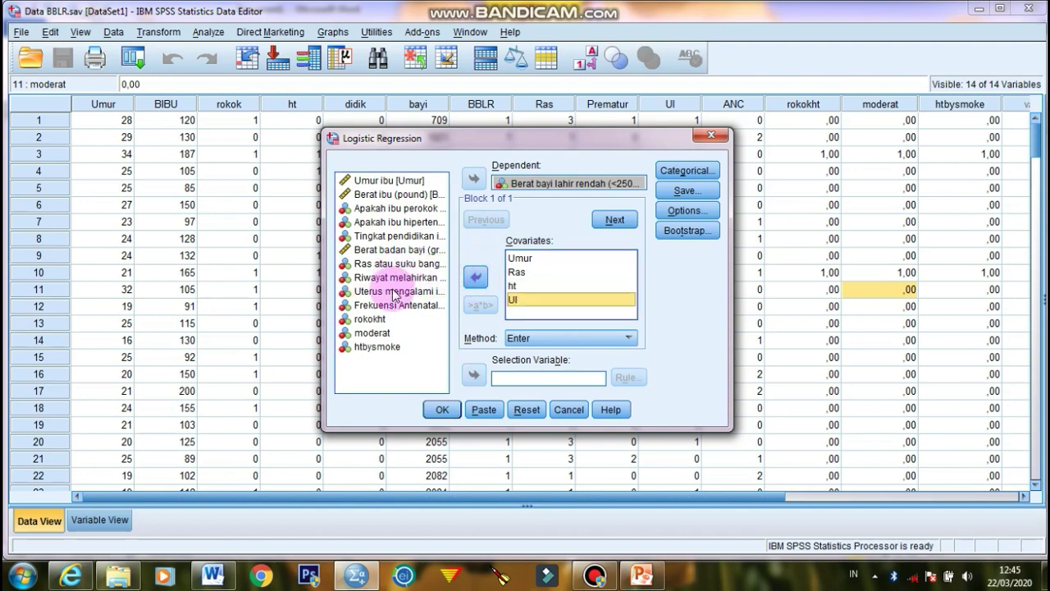
left_click(385, 305)
left_click(476, 278)
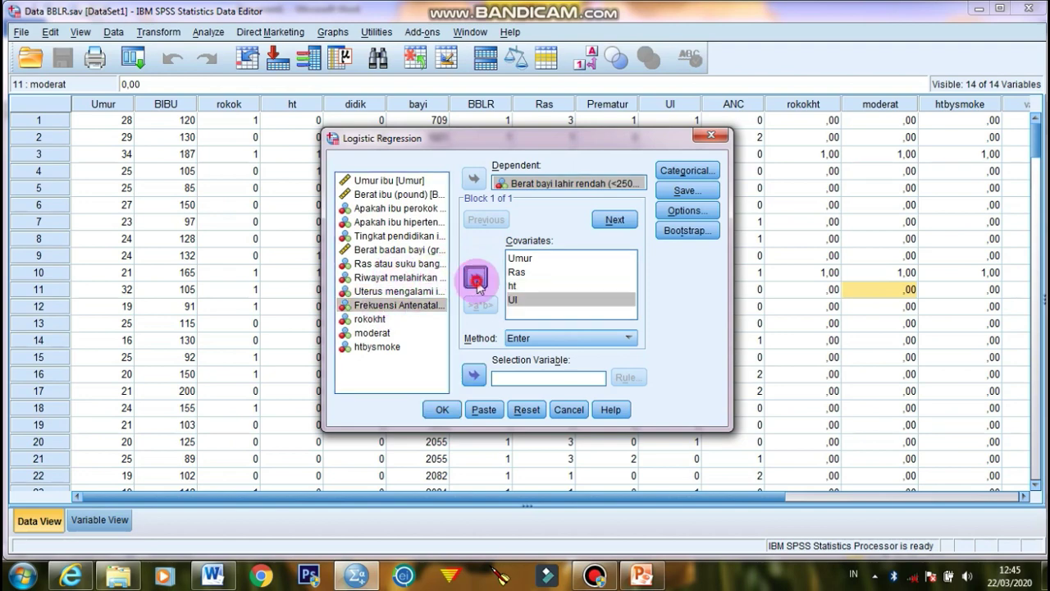
left_click(400, 209)
left_click(476, 279)
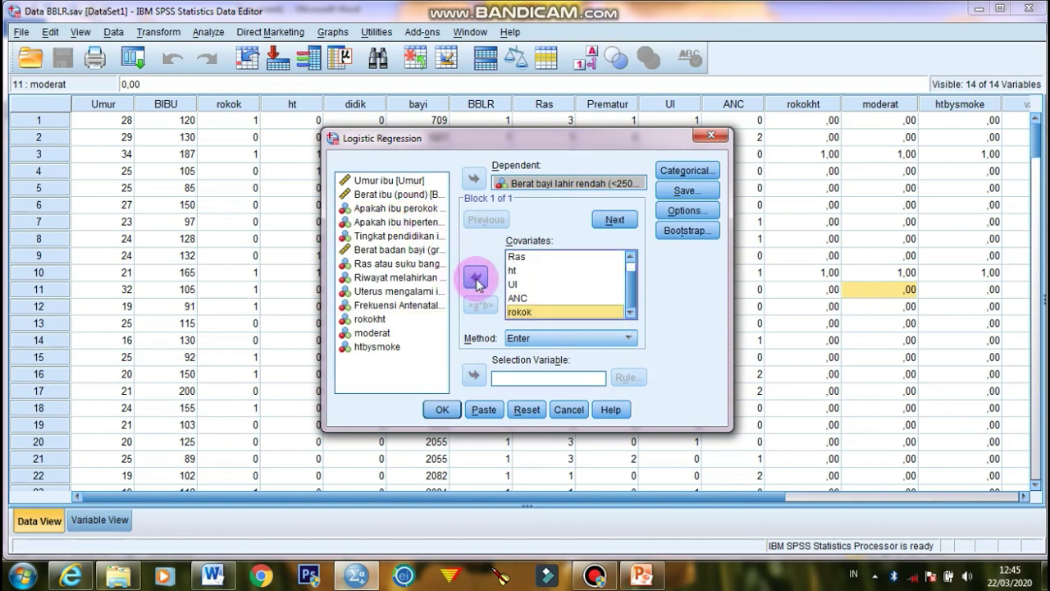
left_click(406, 277)
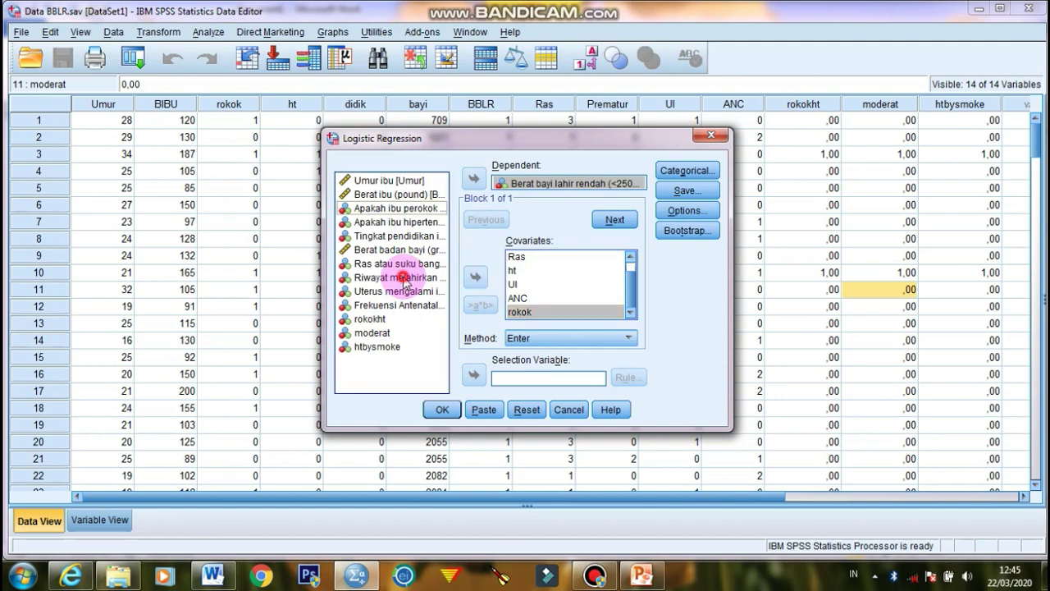
left_click(473, 279)
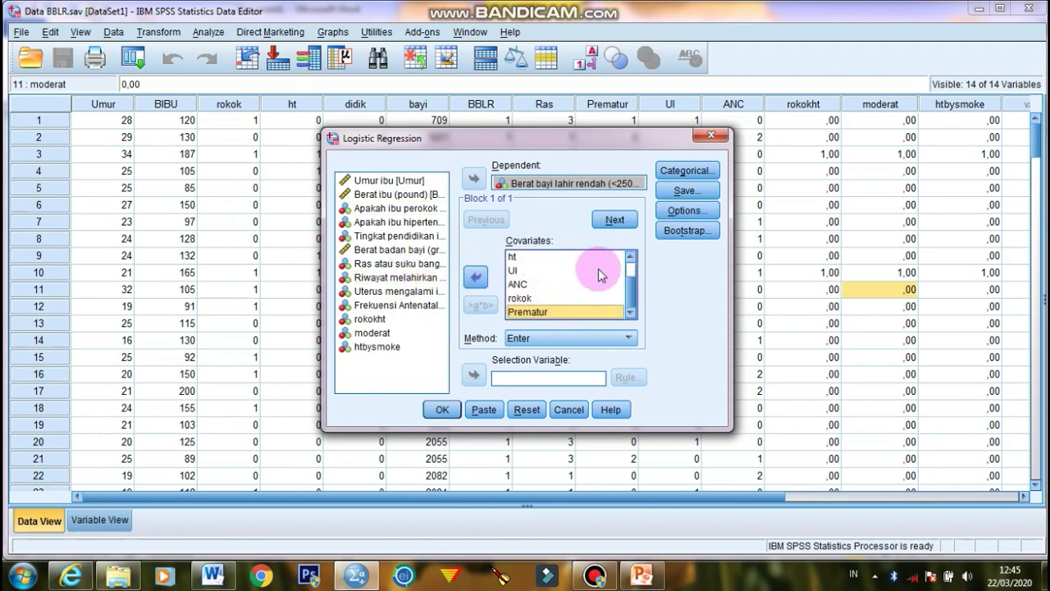
Step: Define Ras as a categorical covariate with an Indicator contrast and the first category as reference
left_click(687, 171)
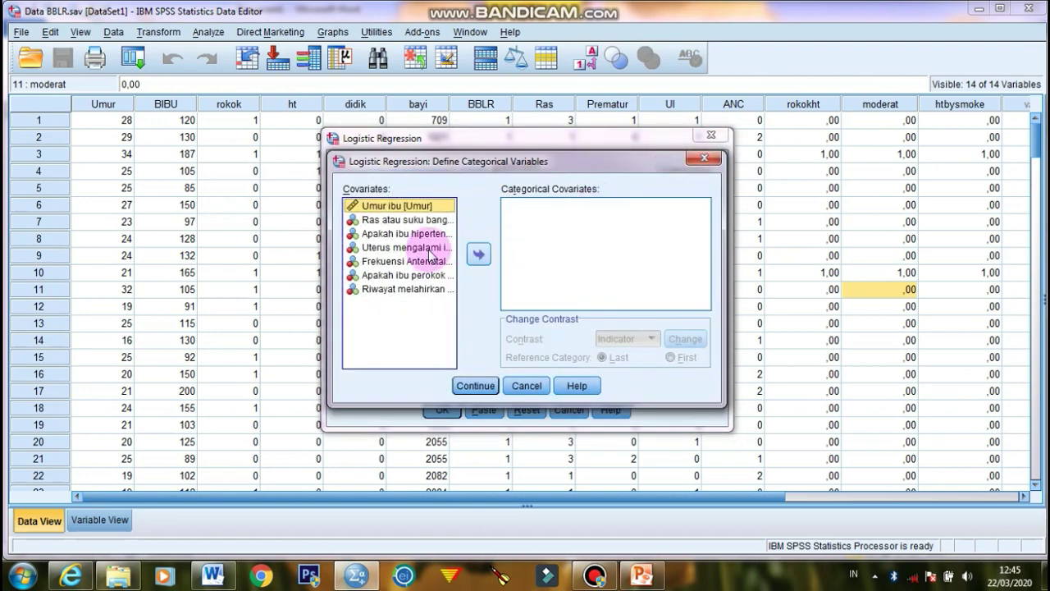
left_click(402, 220)
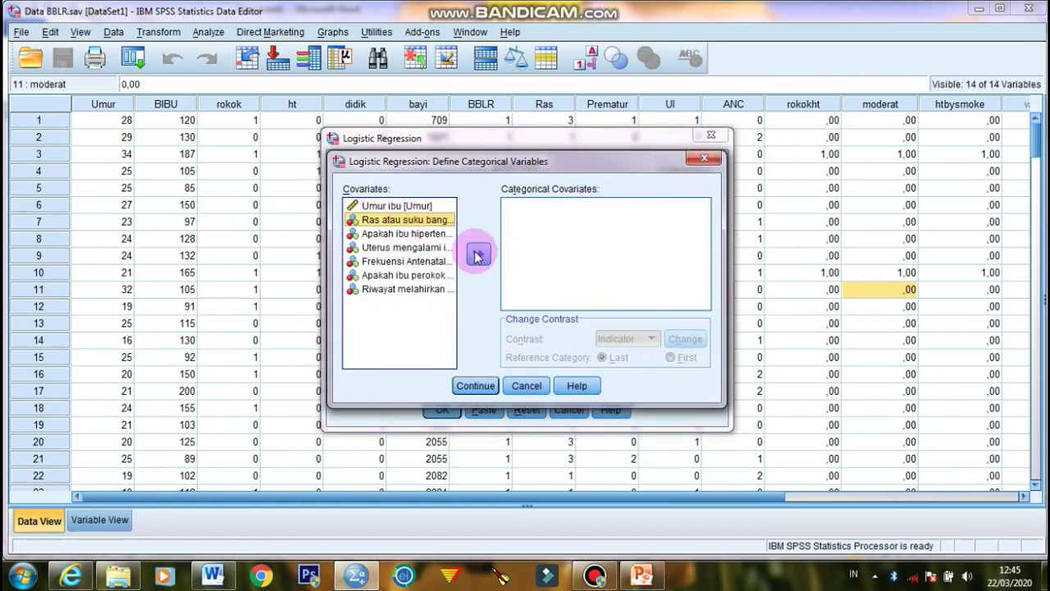
left_click(479, 256)
left_click(686, 356)
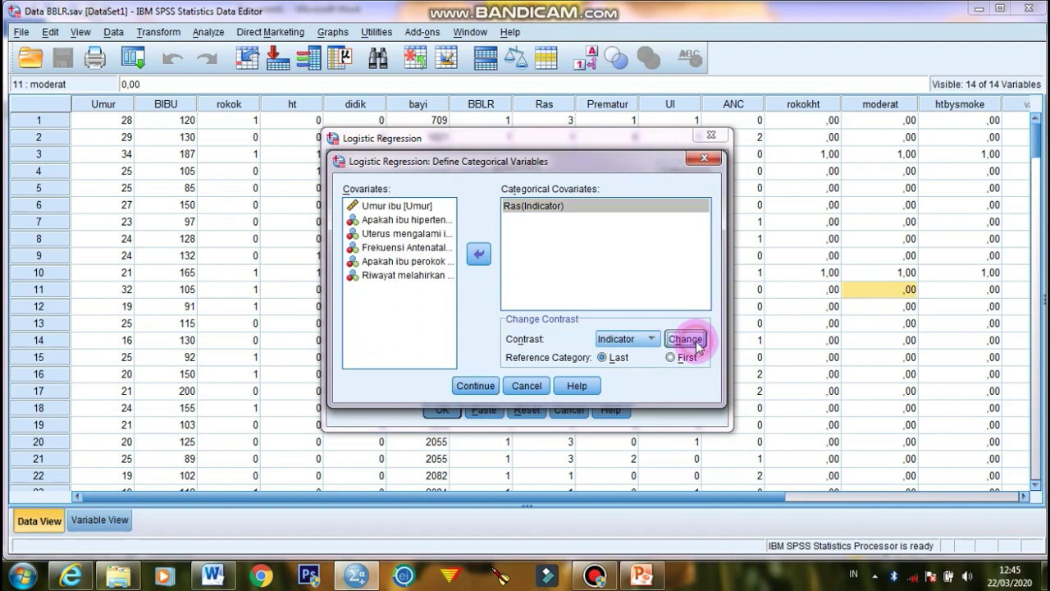
left_click(681, 341)
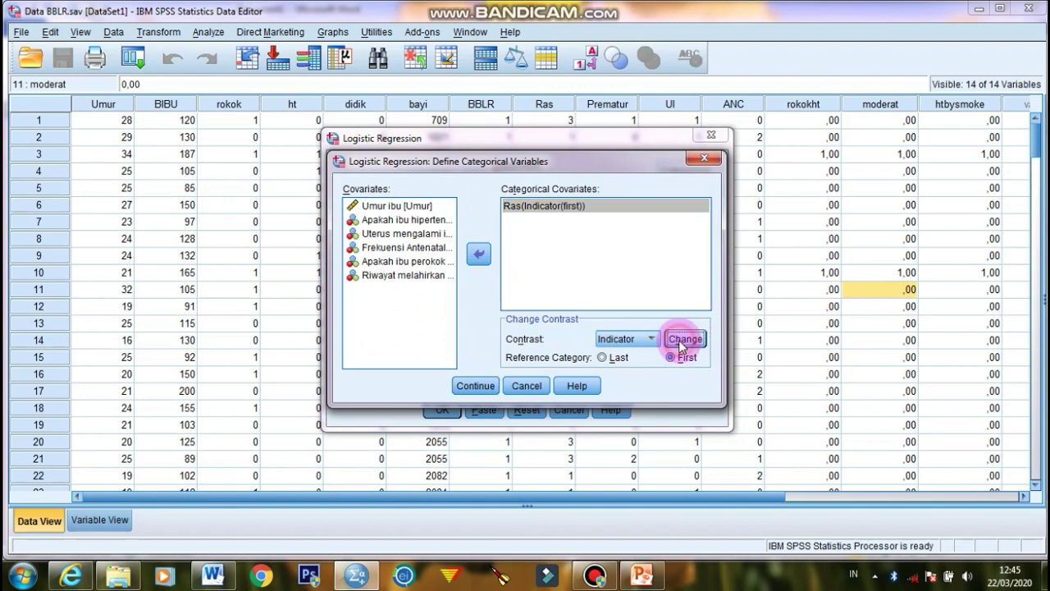
left_click(475, 387)
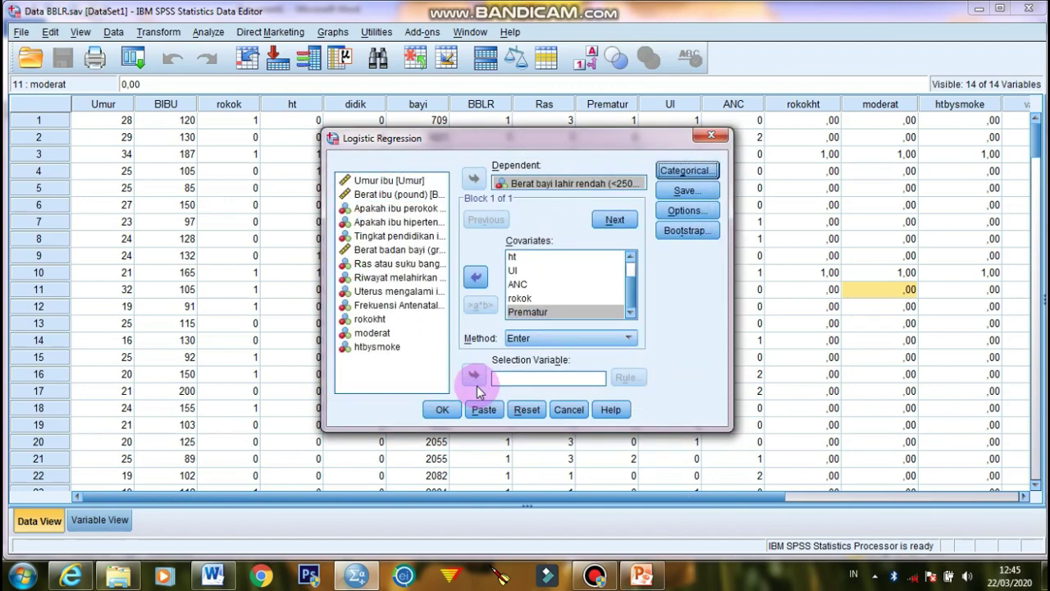
Step: Enable the 95% confidence interval for exp(B) in the logistic regression options
left_click(678, 212)
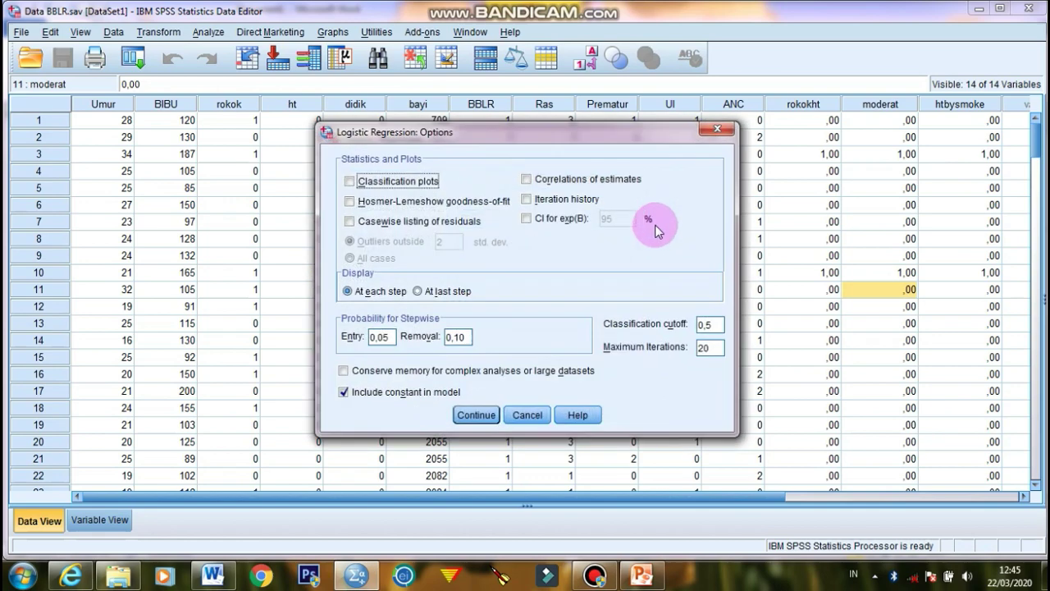
left_click(548, 220)
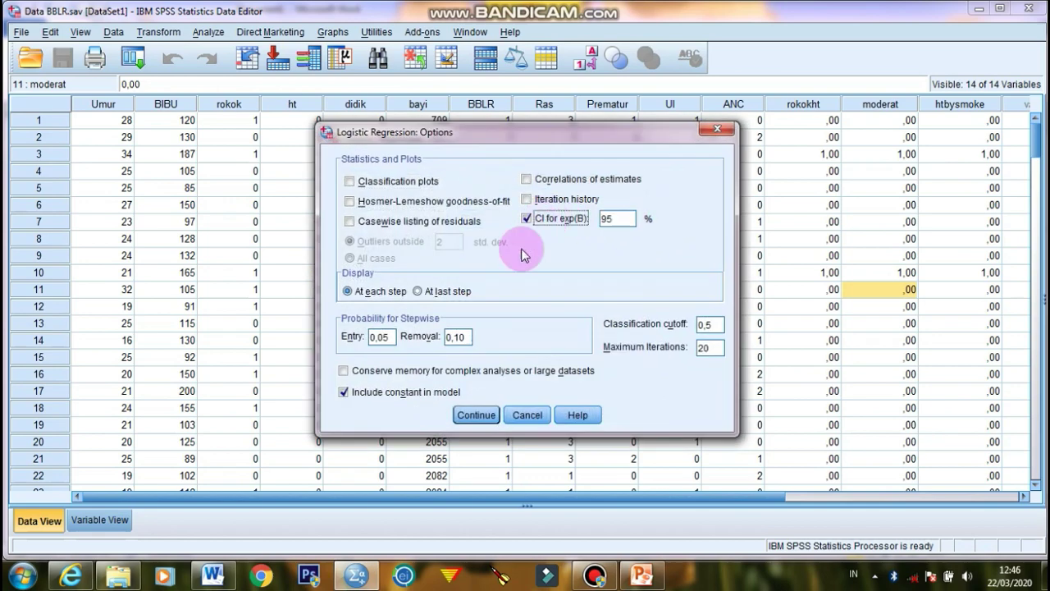
left_click(476, 416)
Step: Run the multivariable logistic regression and examine the Sig. values in the Block 1 Variables in the Equation table
left_click(443, 408)
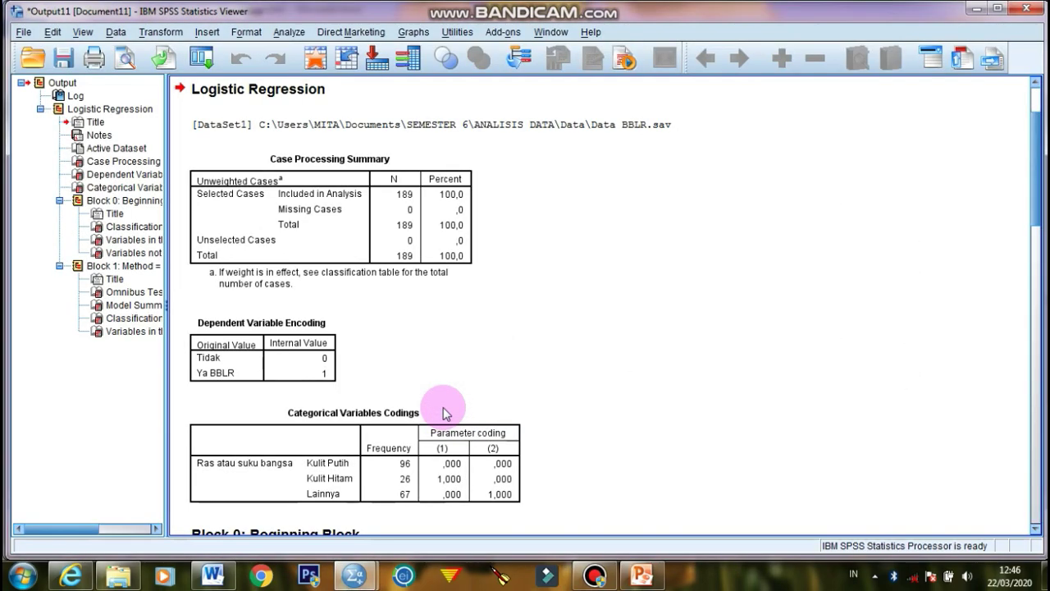
scroll(1035, 238, "down", 3)
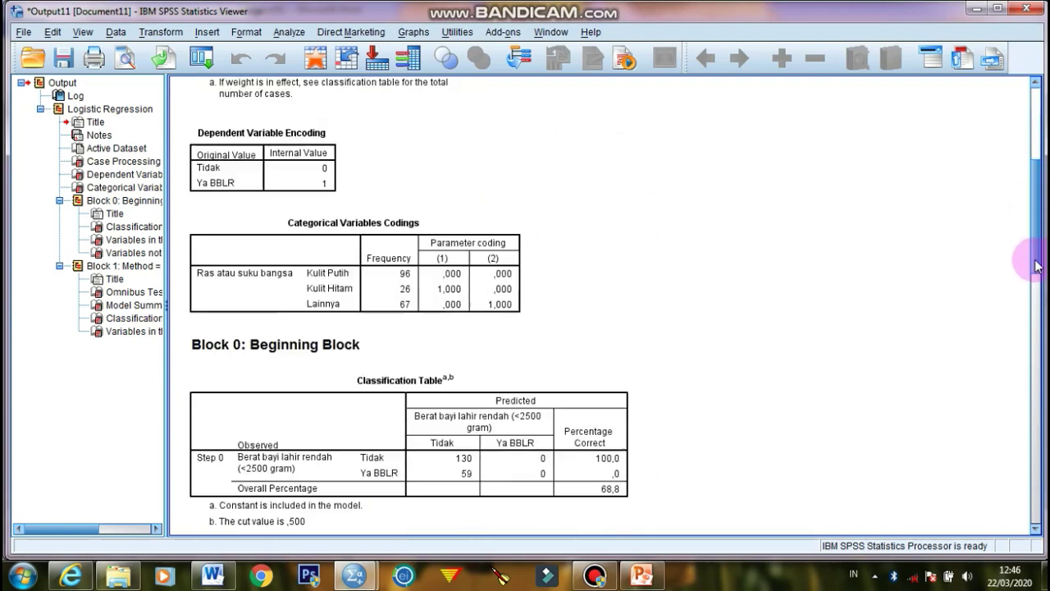
left_click_drag(1037, 266, 1039, 512)
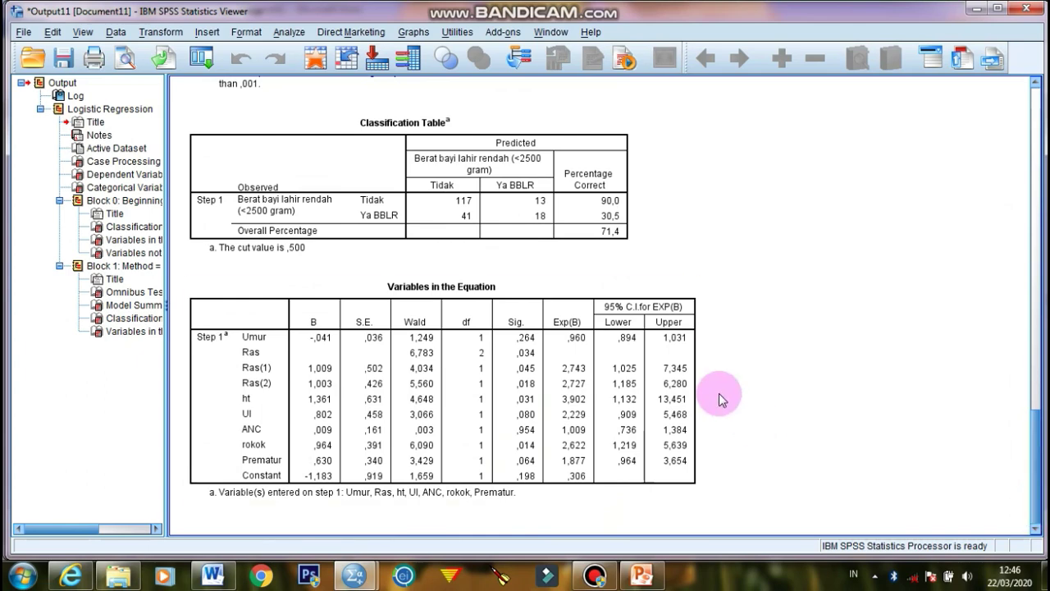
left_click(635, 391)
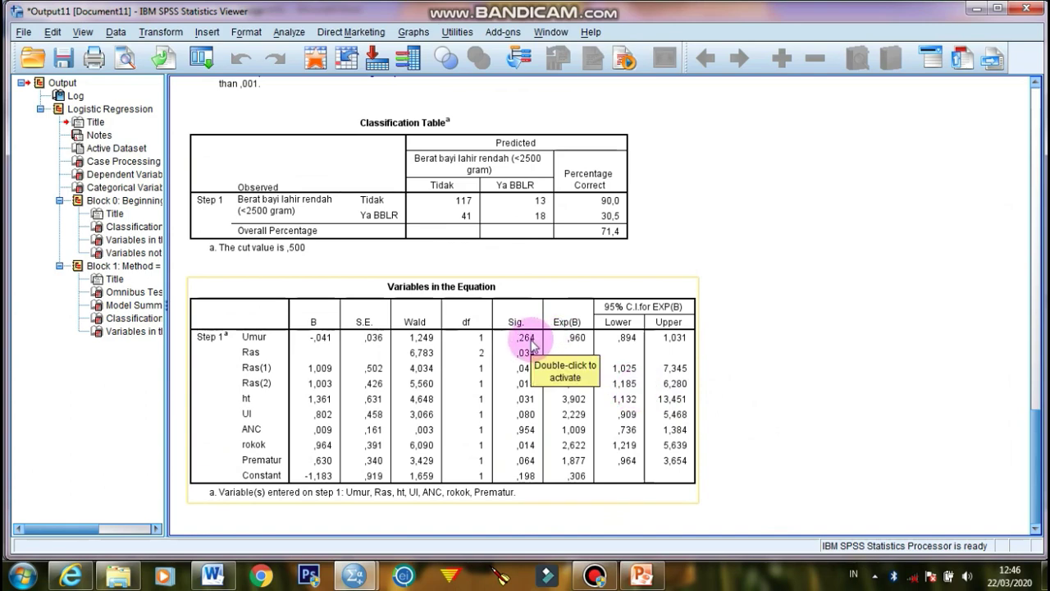
left_click(528, 420)
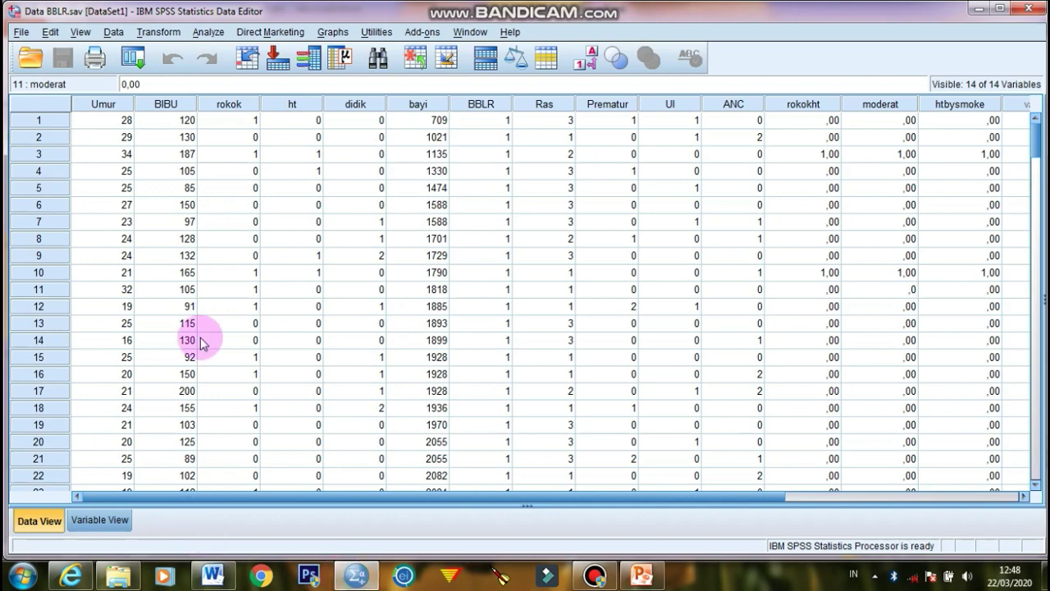
Step: Rerun the binary logistic regression from the data set with ANC removed from the covariates and review the new output
left_click(211, 34)
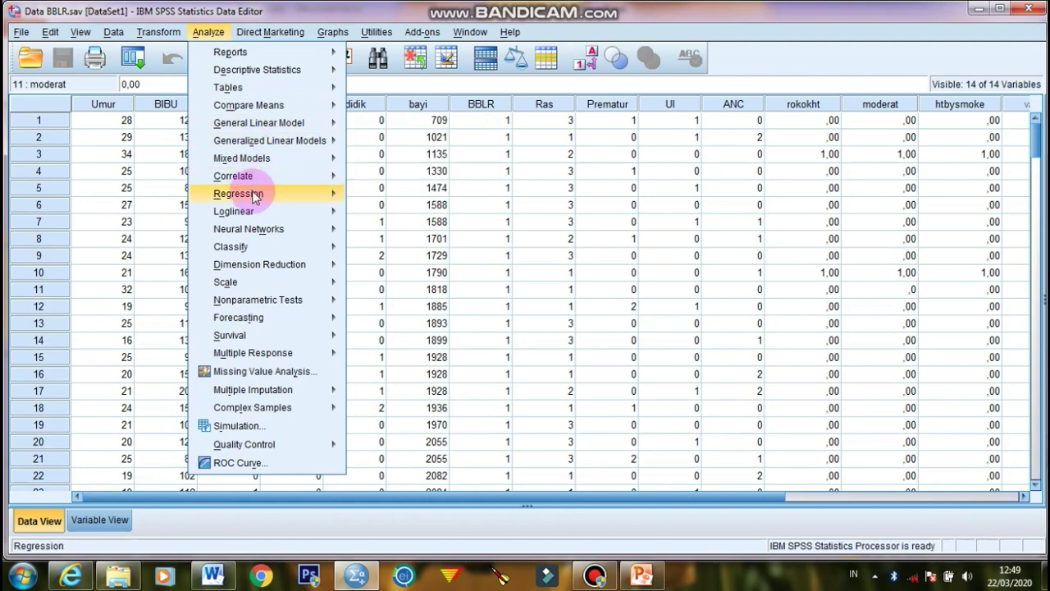
mouse_move(331, 192)
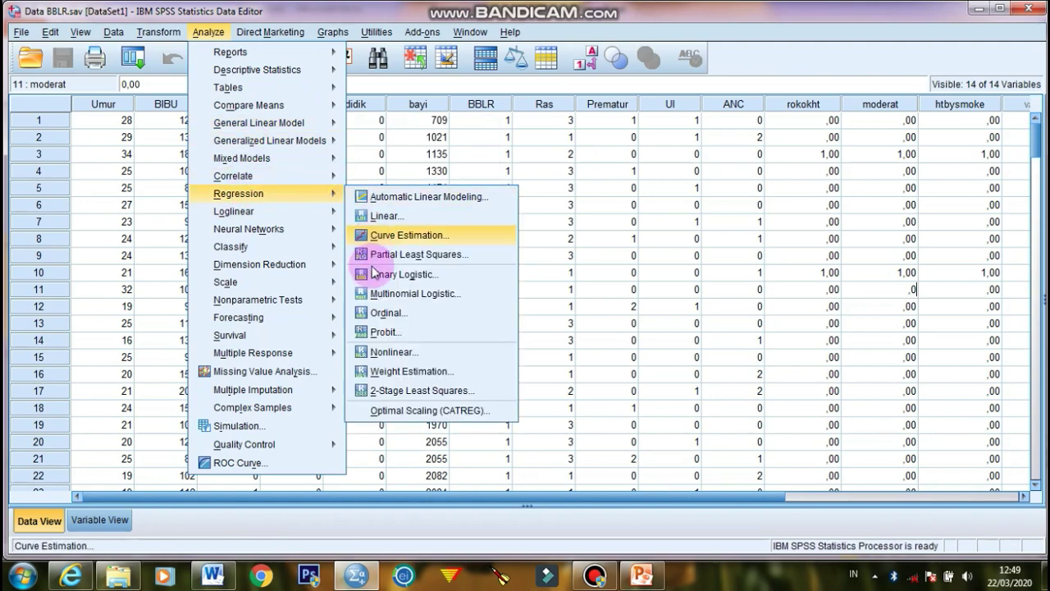
left_click(384, 276)
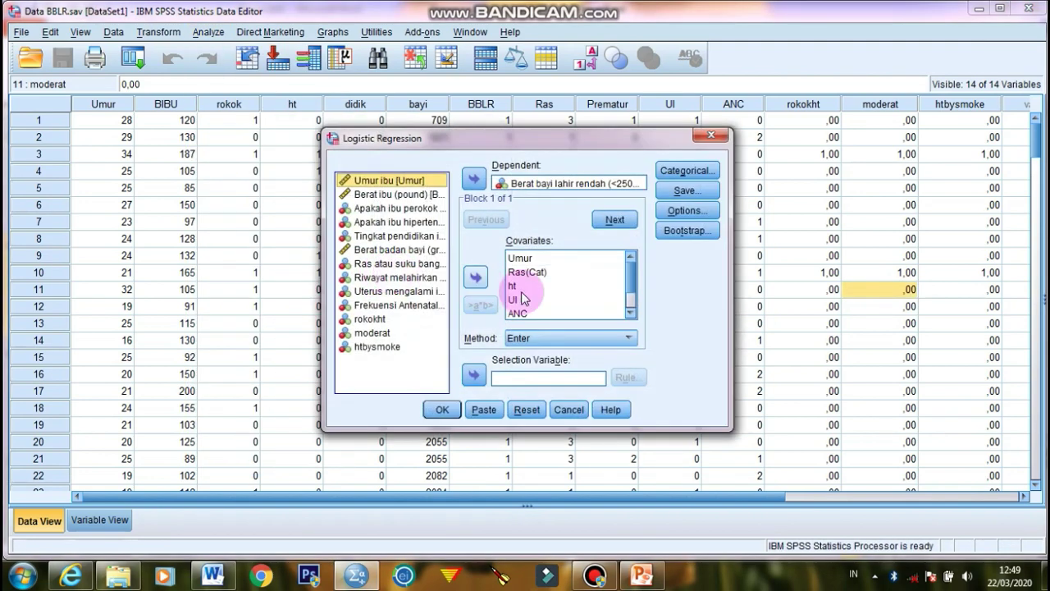
left_click(630, 282)
left_click_drag(630, 281, 555, 300)
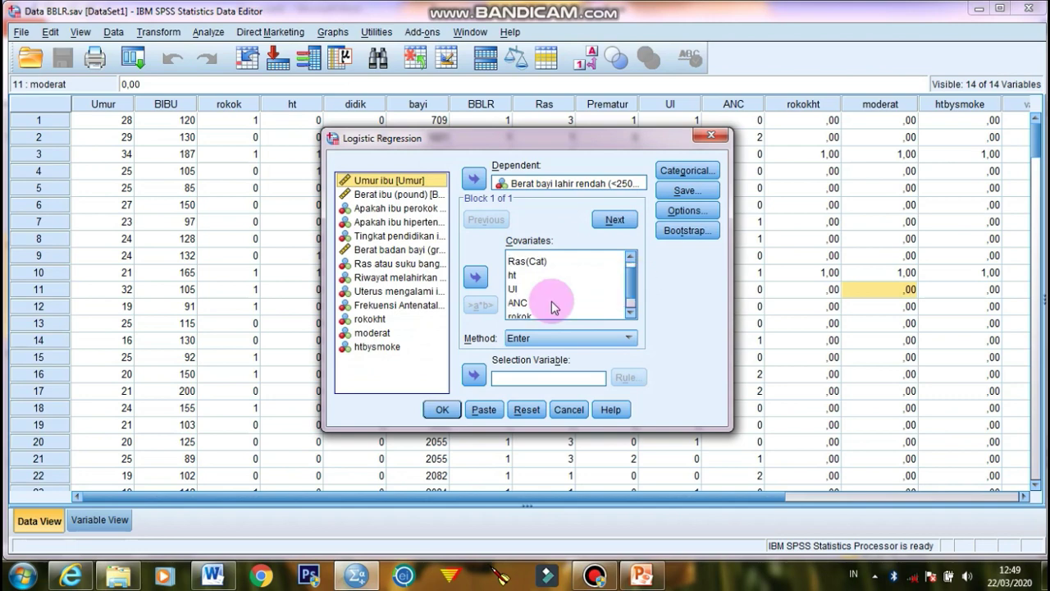
left_click(529, 302)
left_click(477, 279)
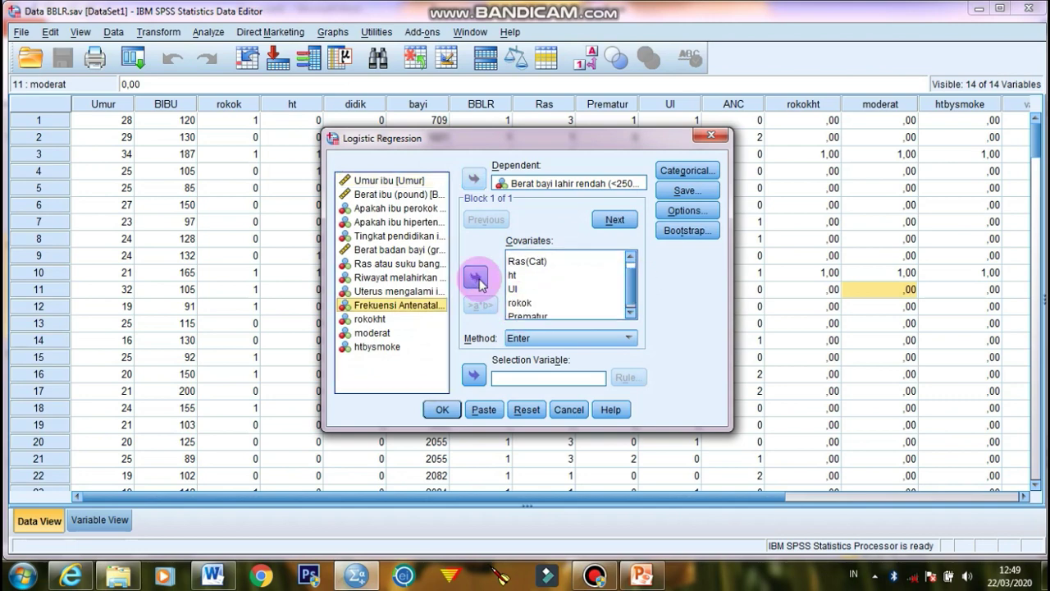
left_click(442, 410)
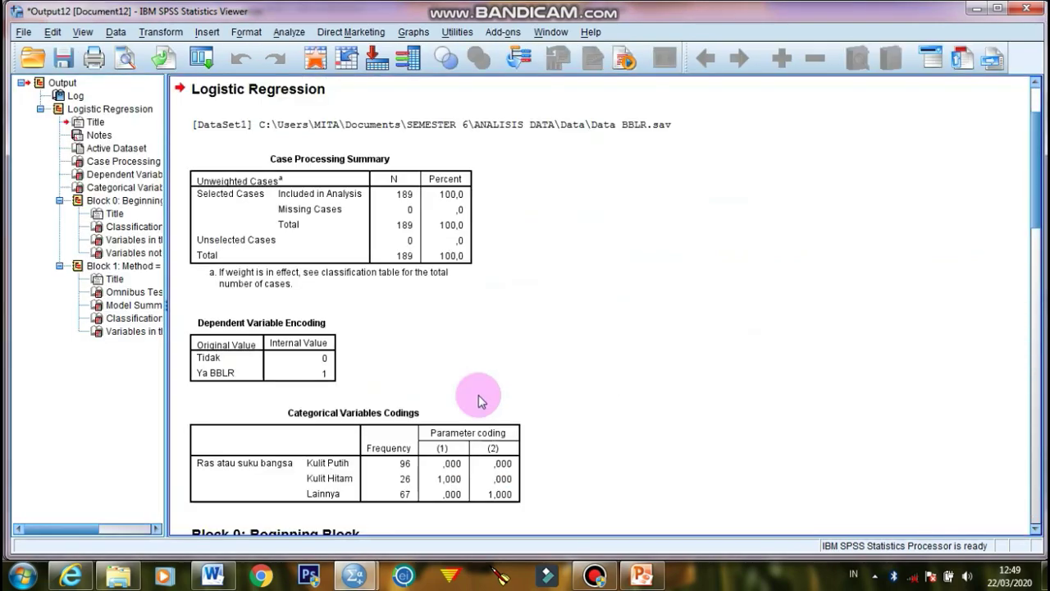
left_click_drag(1025, 227, 1034, 513)
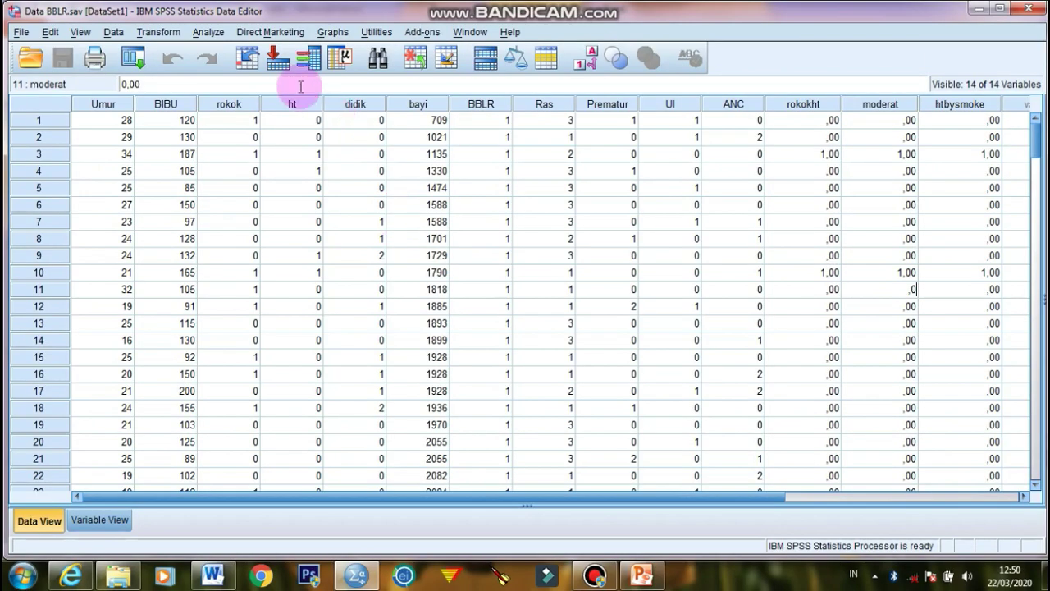
Step: Rerun the binary logistic regression with Umur removed from the covariates and review the new output down to the final coefficient table
left_click(208, 33)
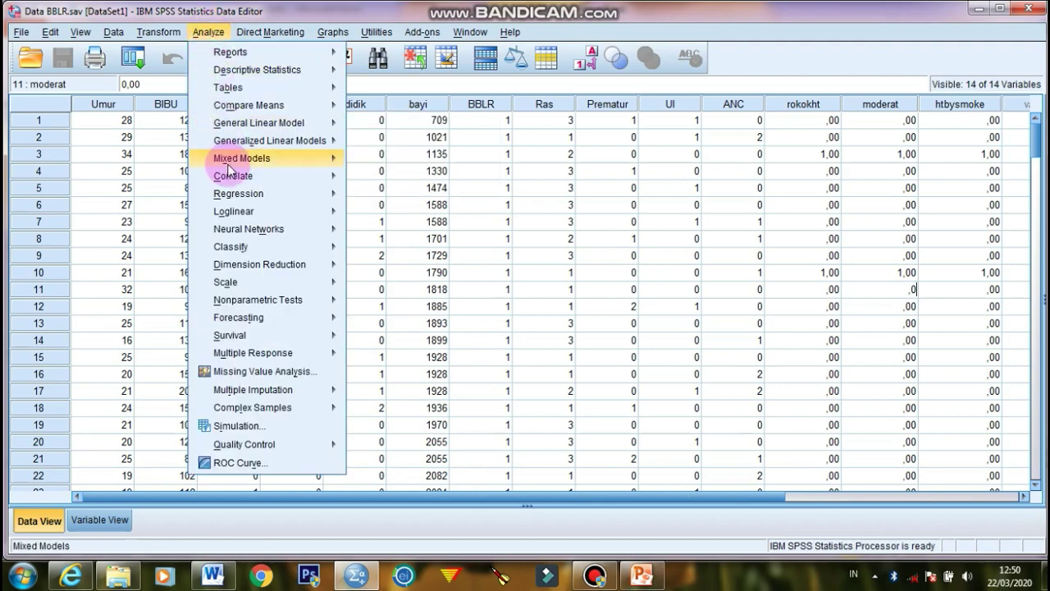
mouse_move(238, 194)
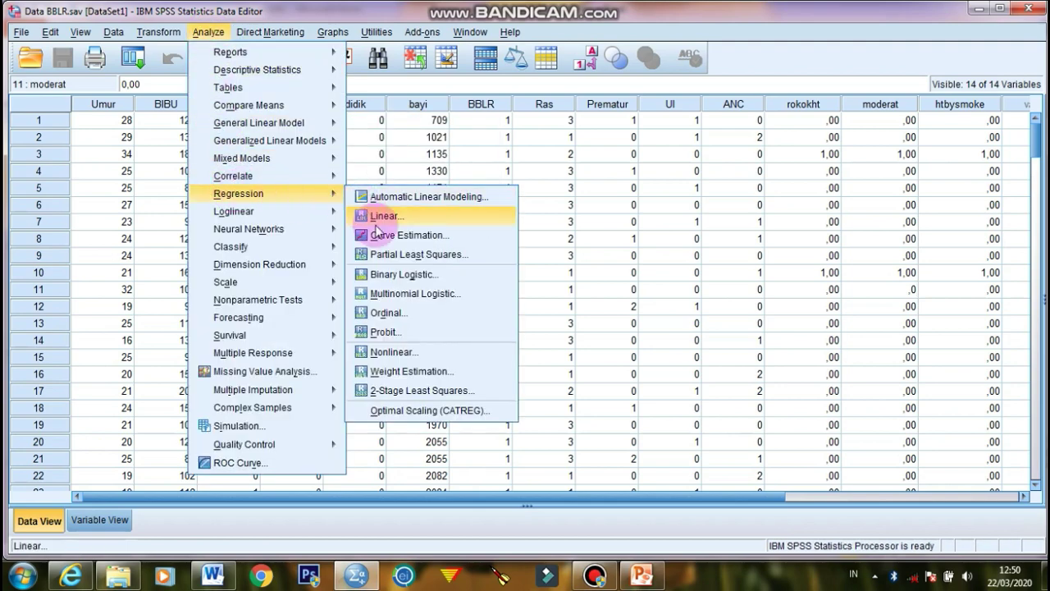
left_click(392, 274)
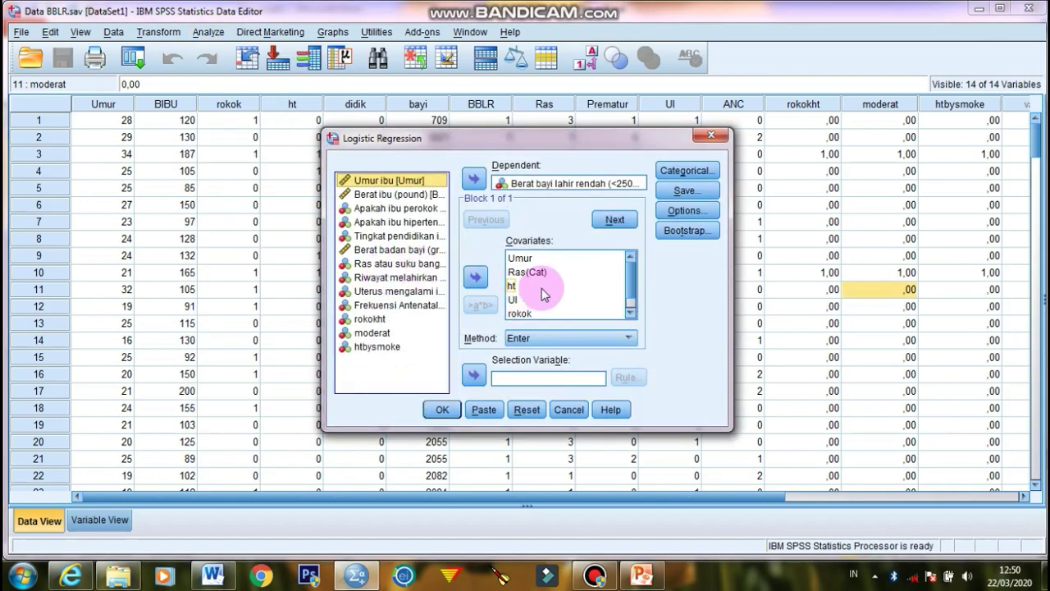
left_click(517, 258)
left_click(474, 279)
left_click(442, 409)
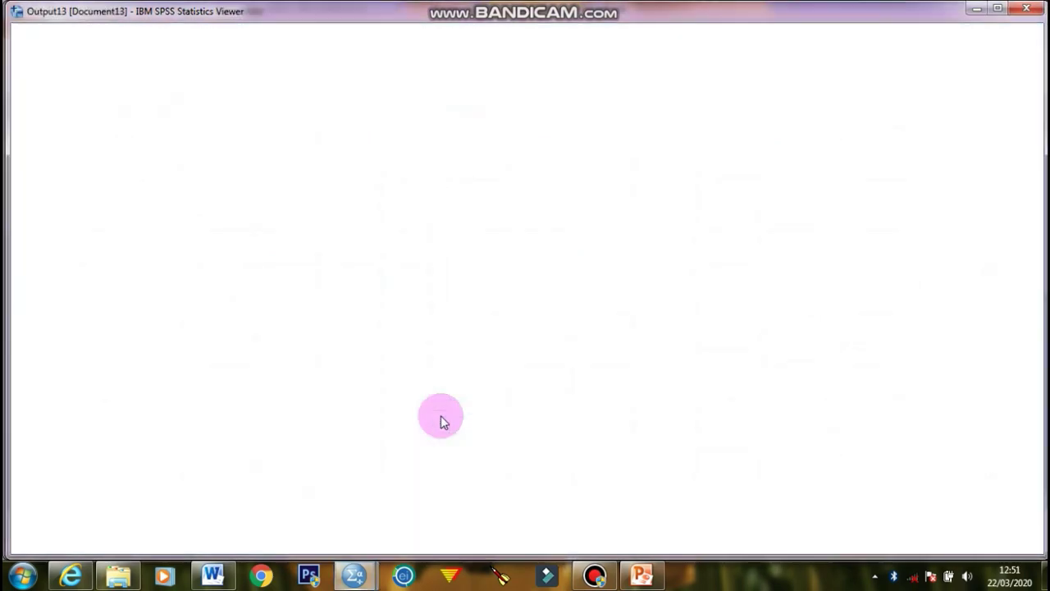
left_click_drag(1034, 284, 1032, 462)
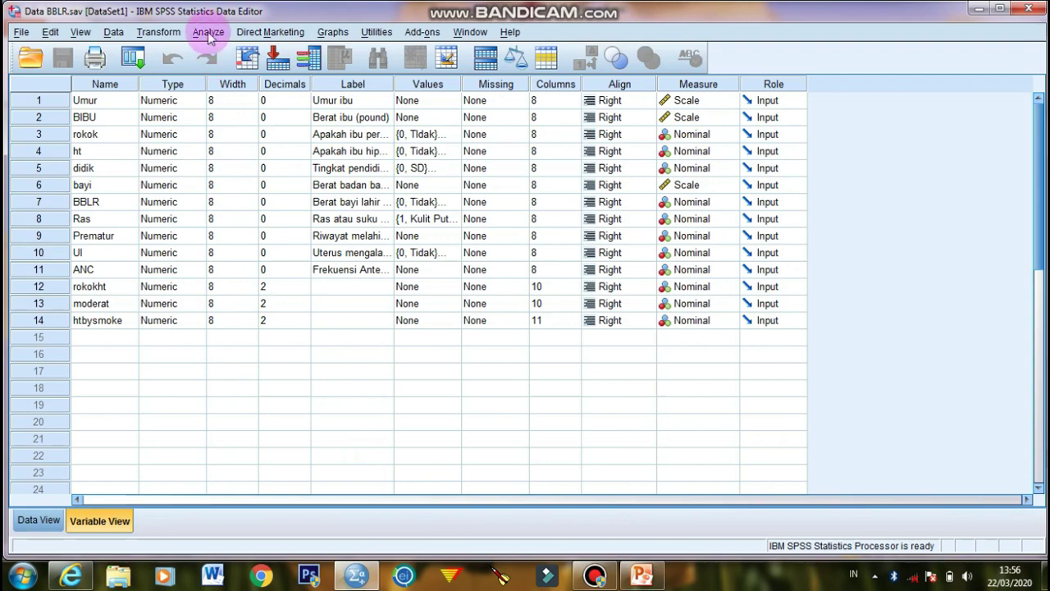
Step: Remove Prematur from the logistic regression covariates, rerun the model and review its output
left_click(208, 35)
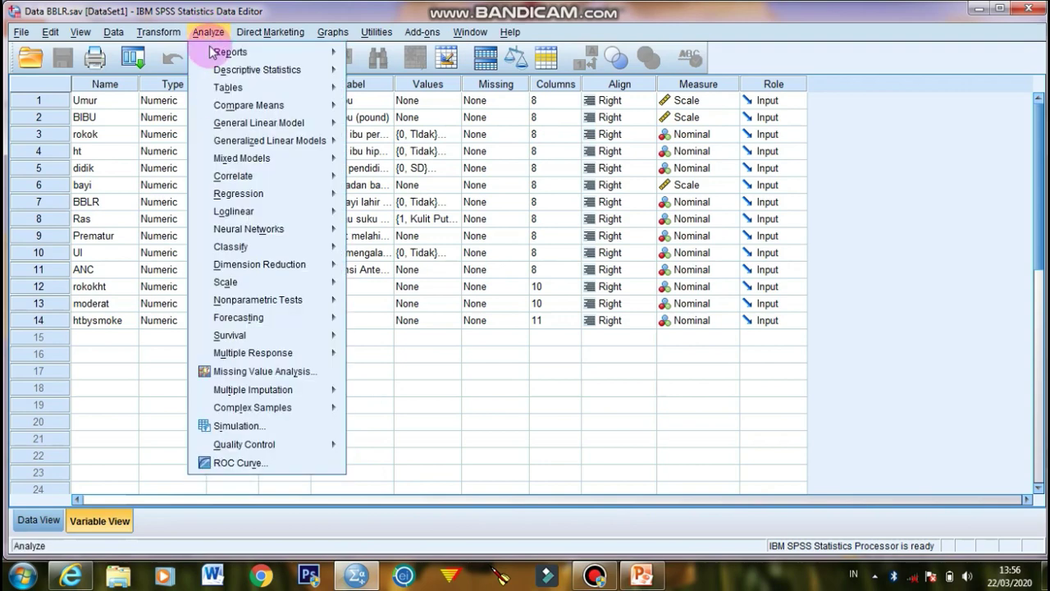
mouse_move(267, 195)
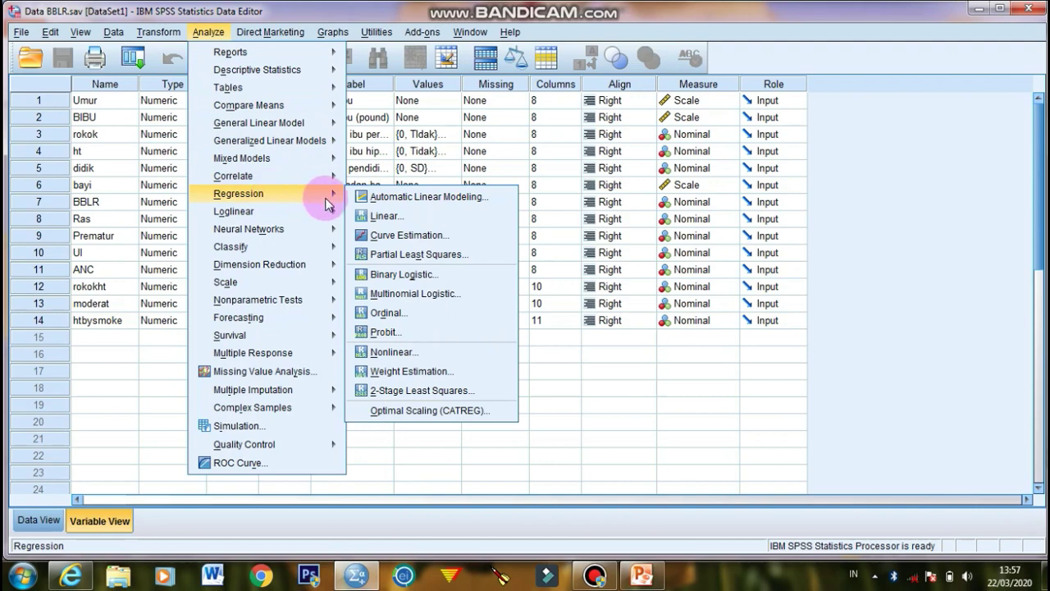
left_click(402, 275)
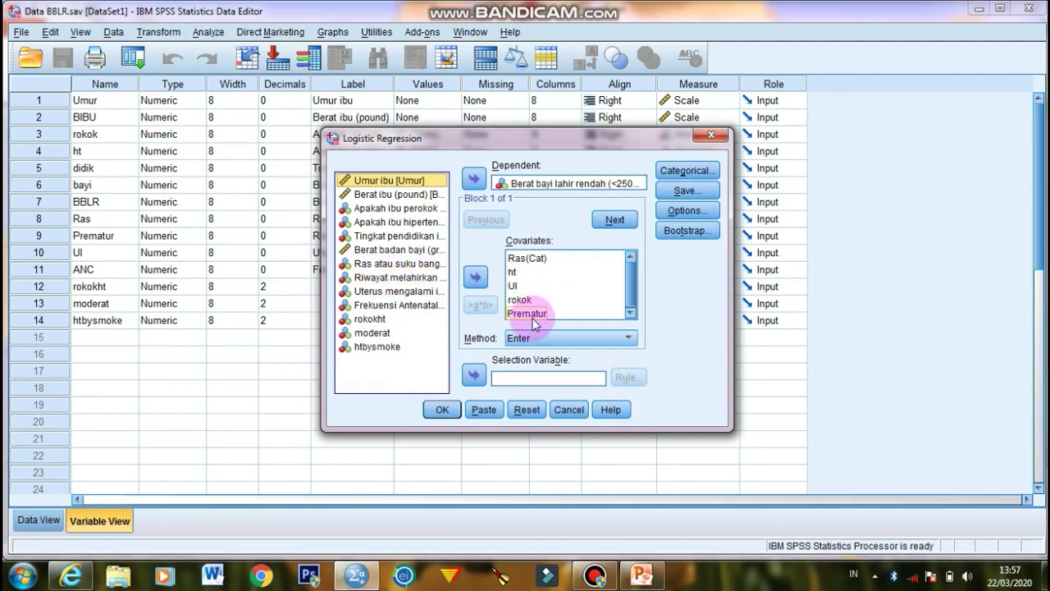
left_click(532, 316)
left_click(476, 278)
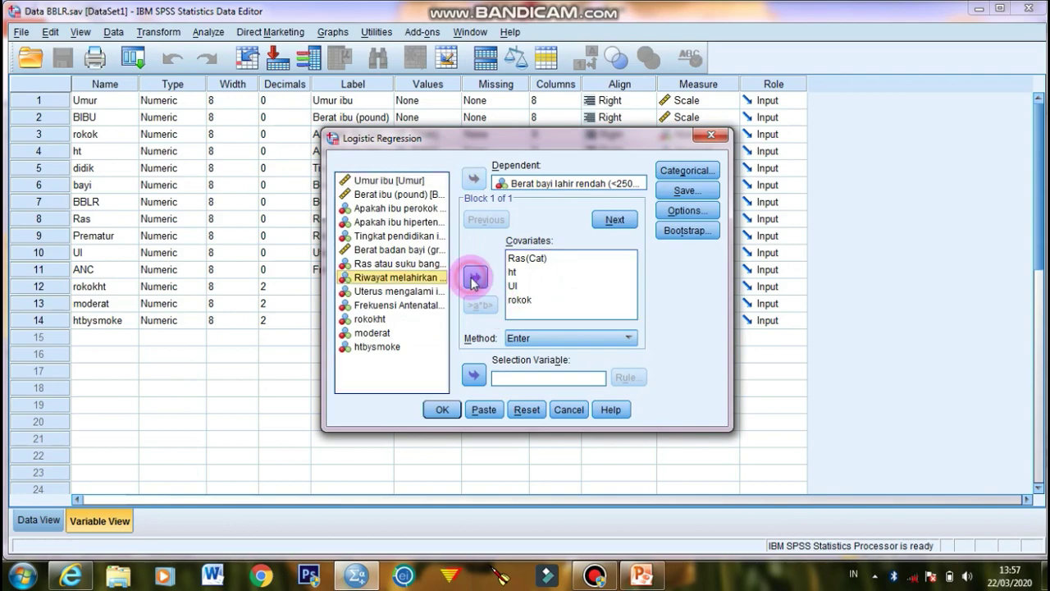
left_click(441, 410)
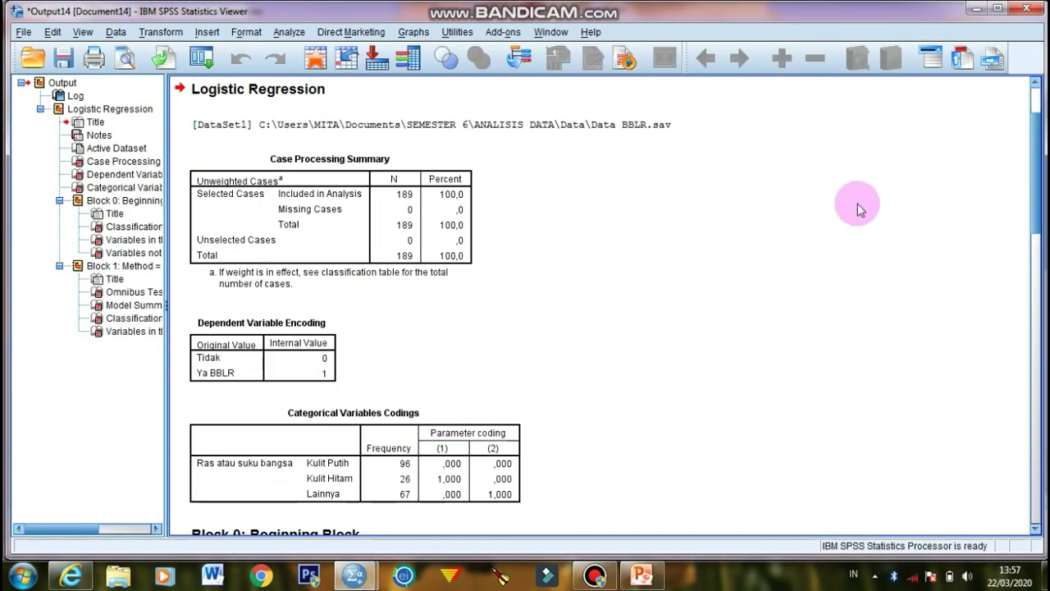
left_click_drag(1034, 200, 1036, 529)
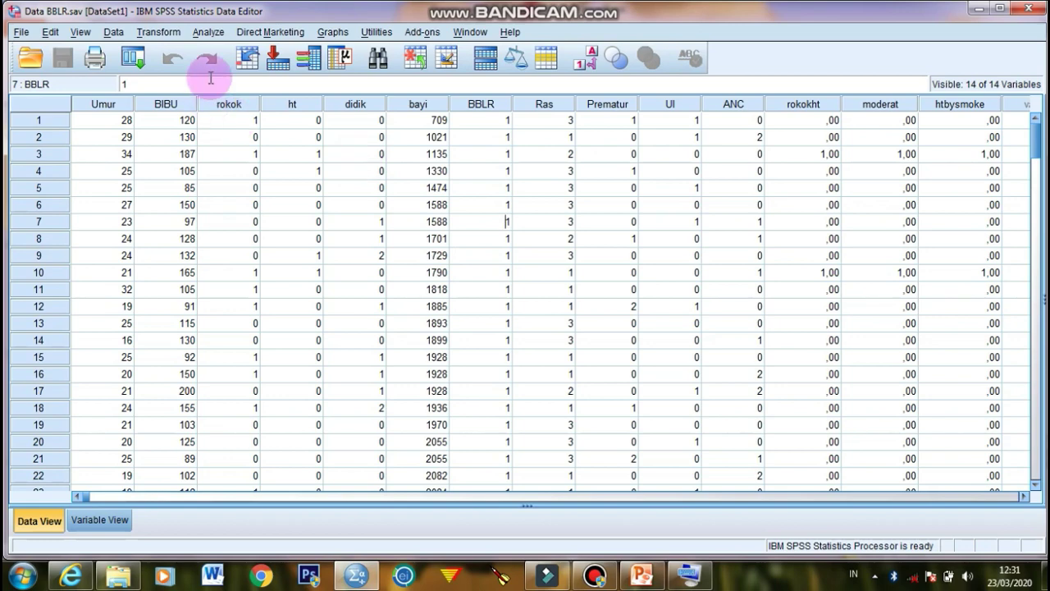
Step: Put Prematur back into the covariates, remove UI, rerun the logistic regression and examine the Variables in the Equation table
left_click(209, 35)
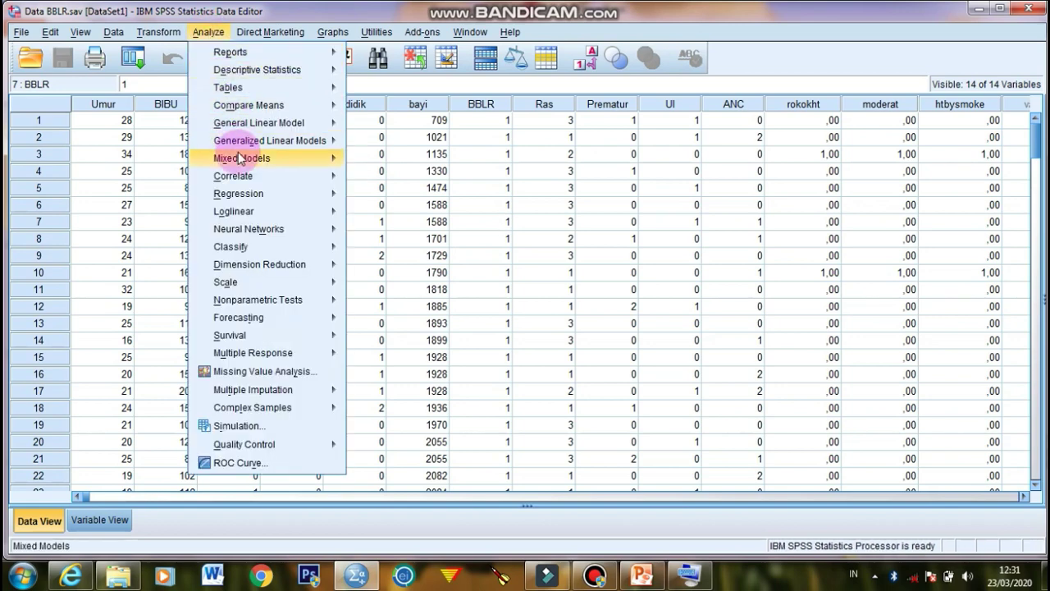
mouse_move(251, 196)
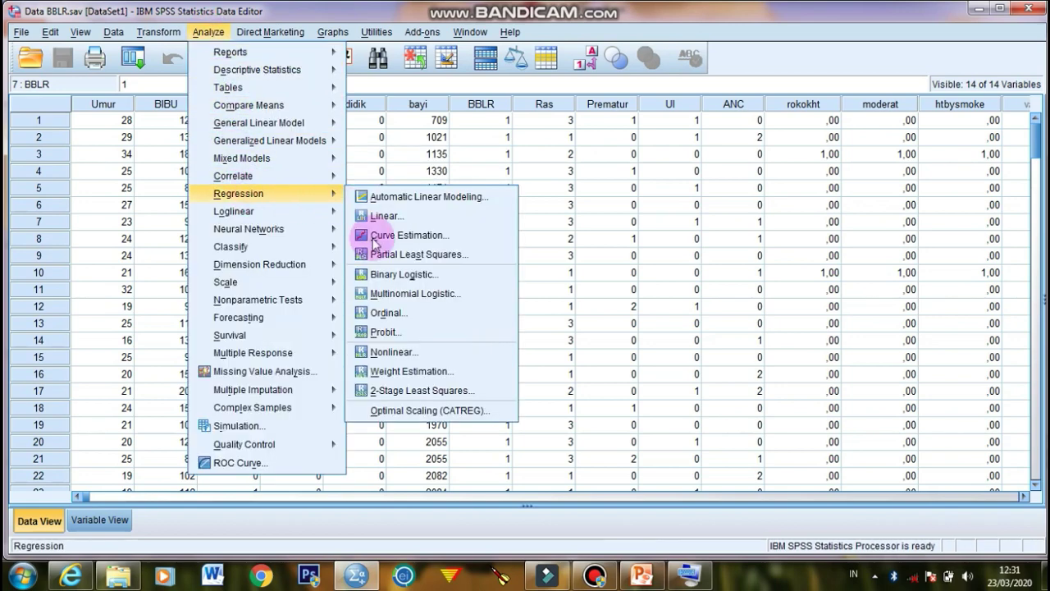
left_click(380, 275)
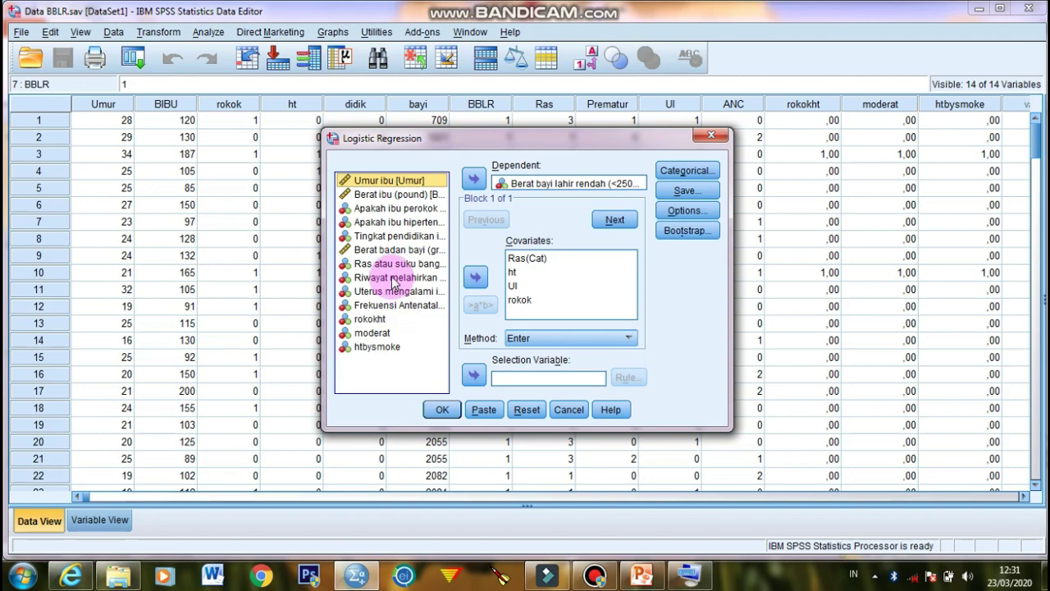
left_click(394, 278)
left_click(476, 277)
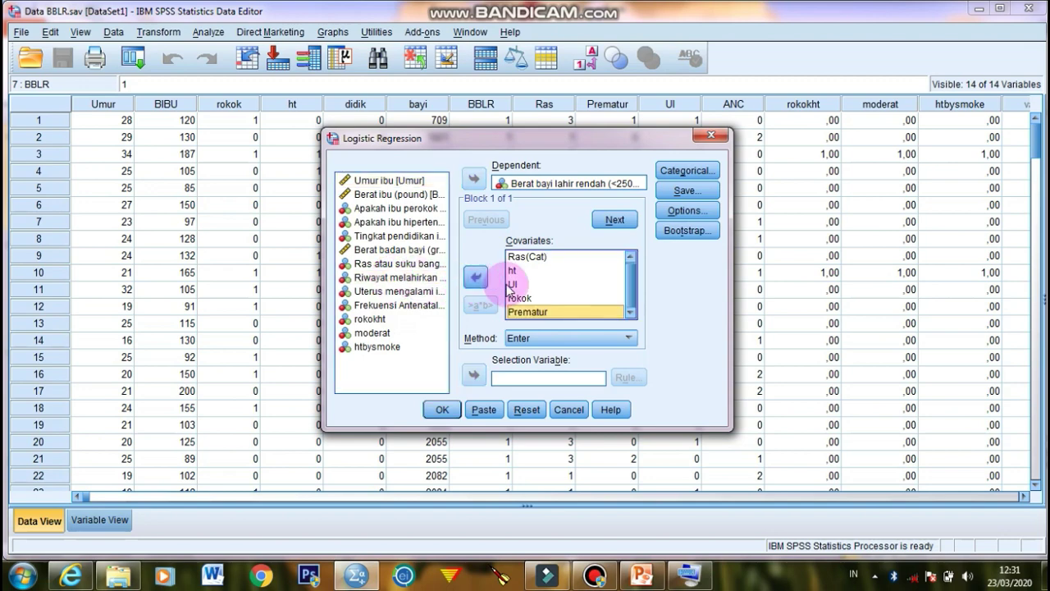
left_click(514, 286)
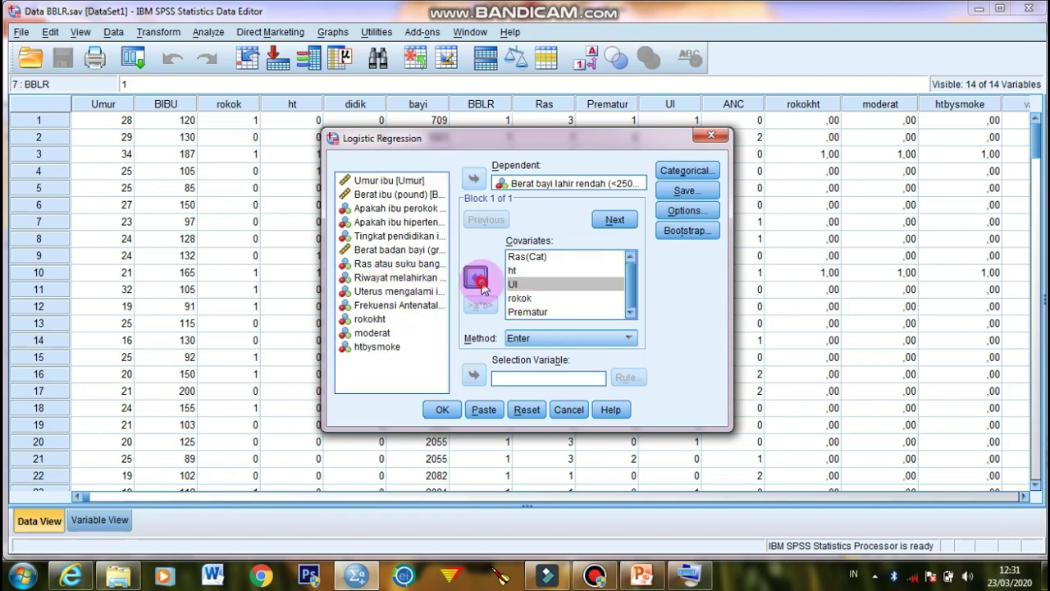
left_click(476, 278)
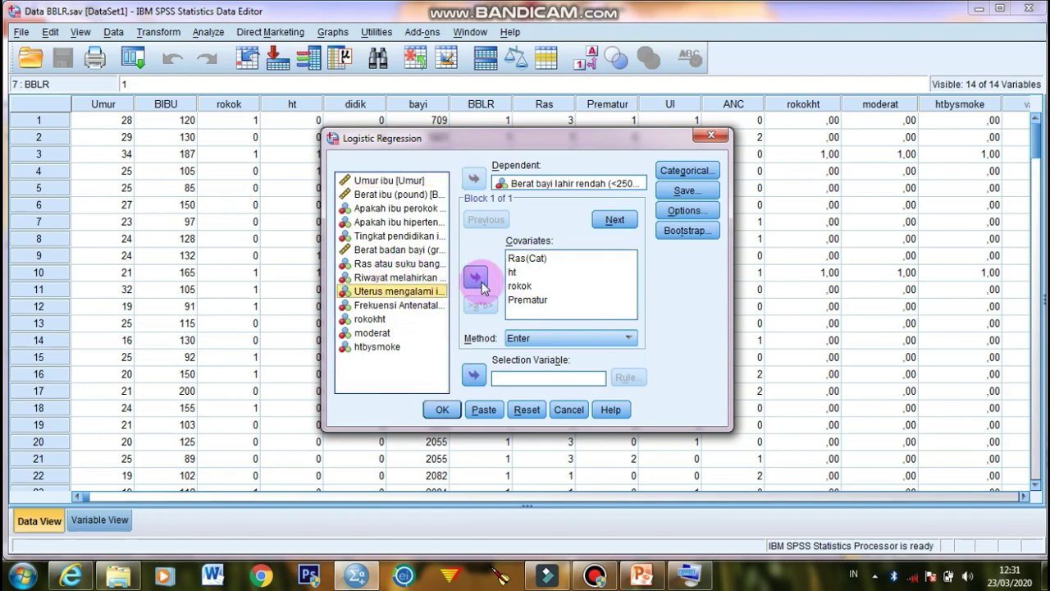
left_click(445, 410)
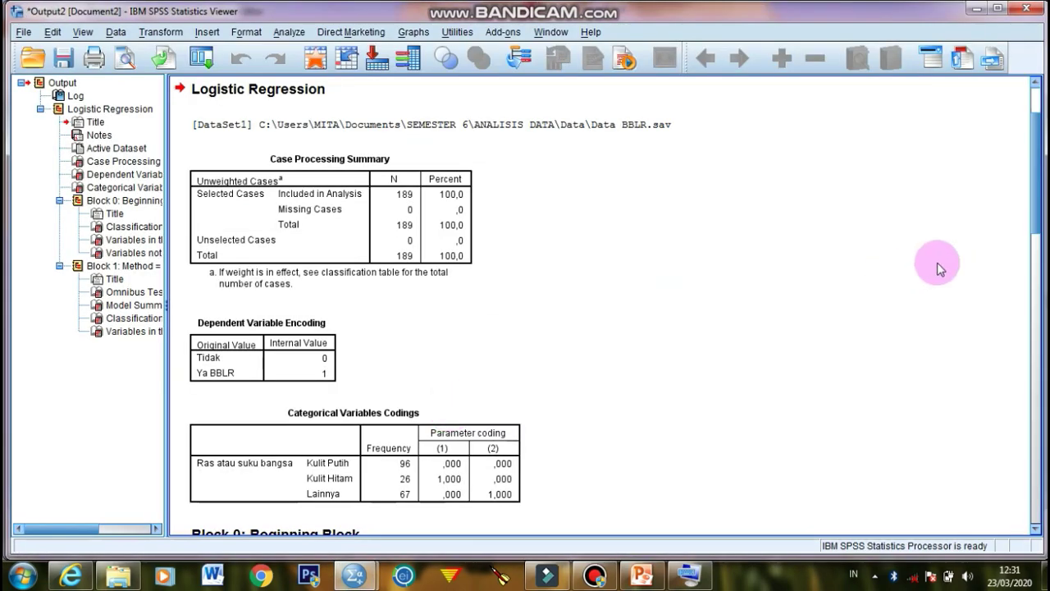
left_click_drag(1031, 221, 1035, 532)
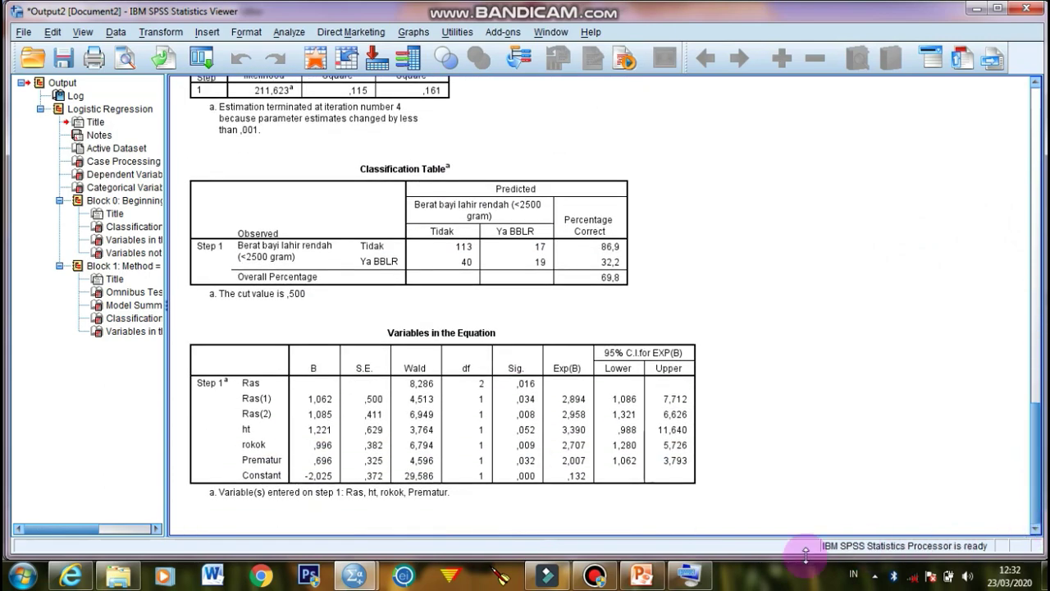
left_click(630, 497)
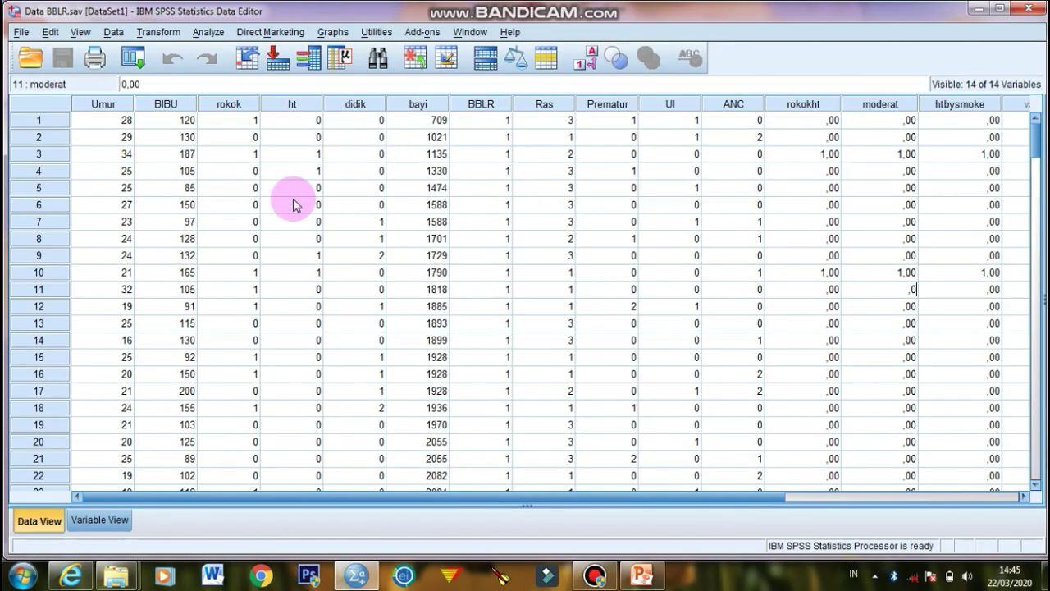
Step: Add UI back to the logistic regression covariates, rerun the model and review its Block 1 results
left_click(210, 33)
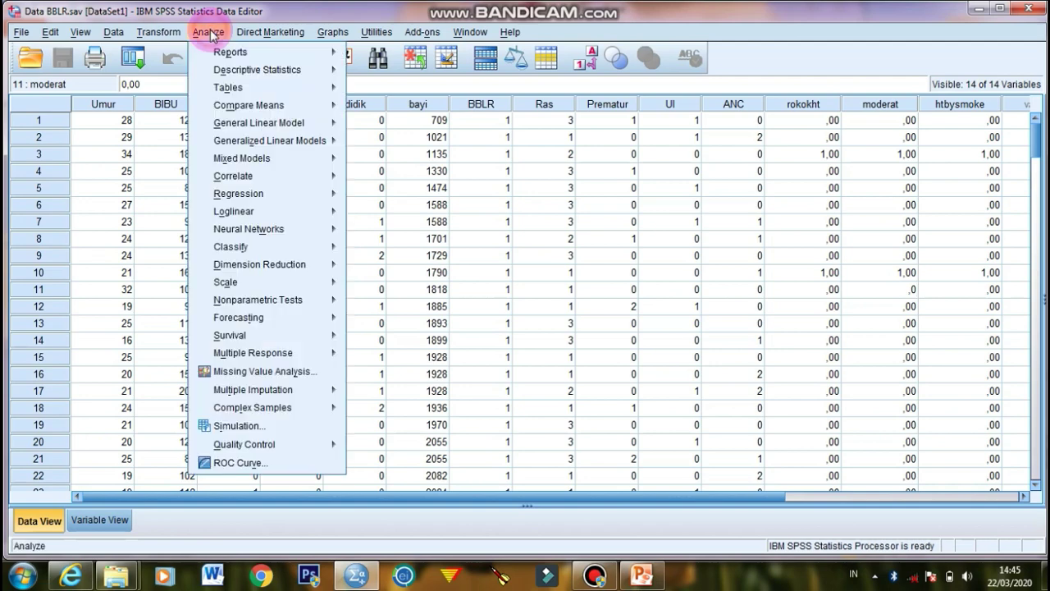
mouse_move(252, 195)
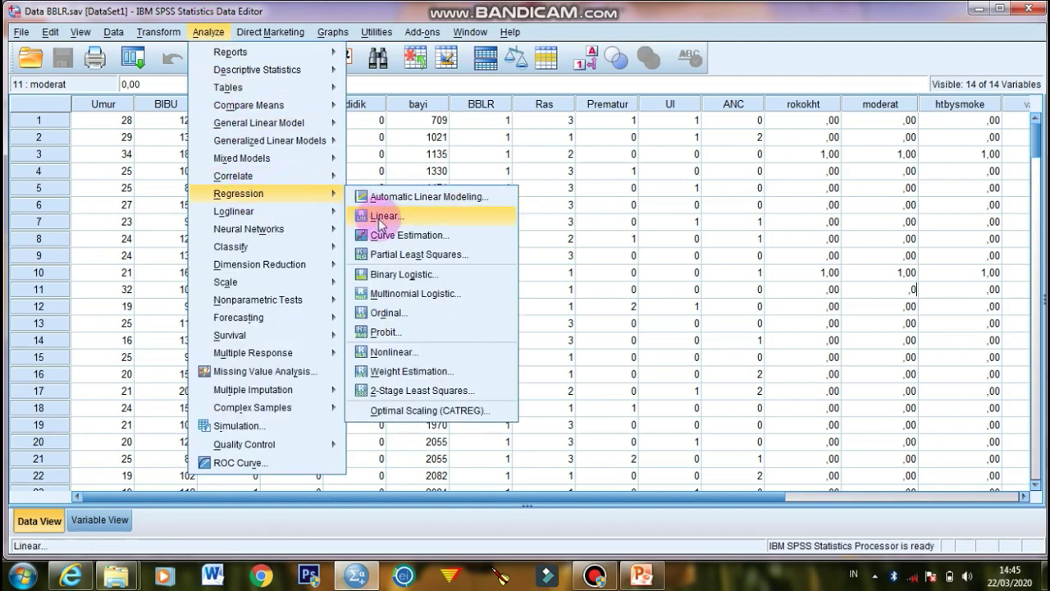
left_click(401, 279)
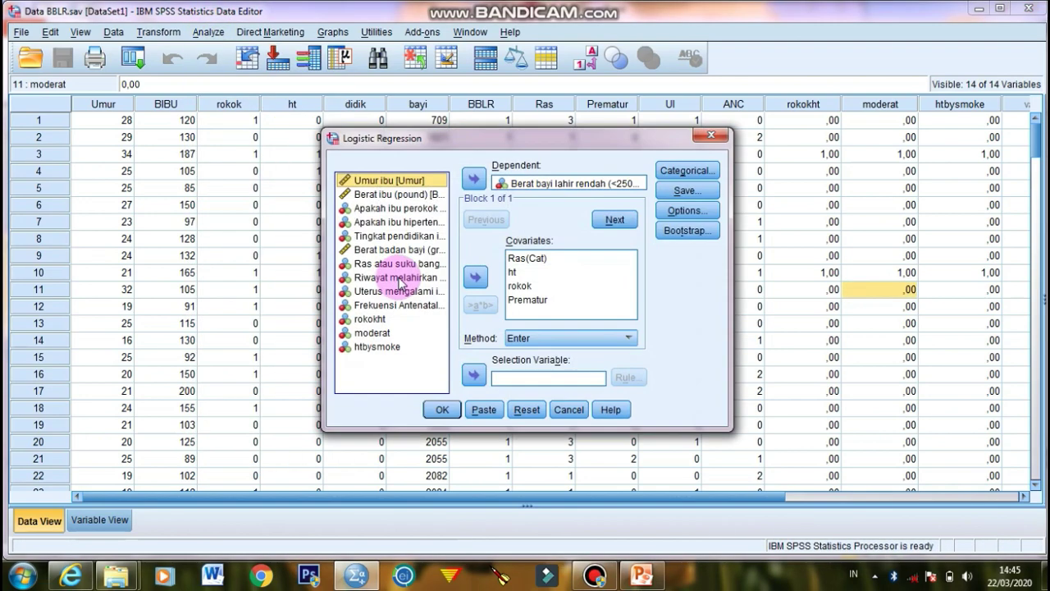
left_click(395, 293)
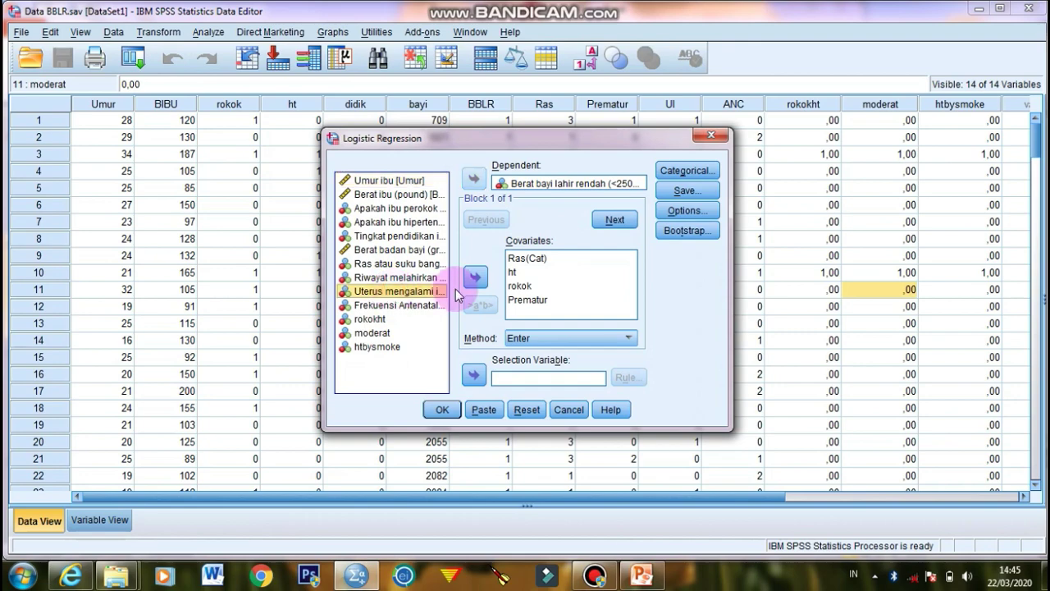
left_click(475, 279)
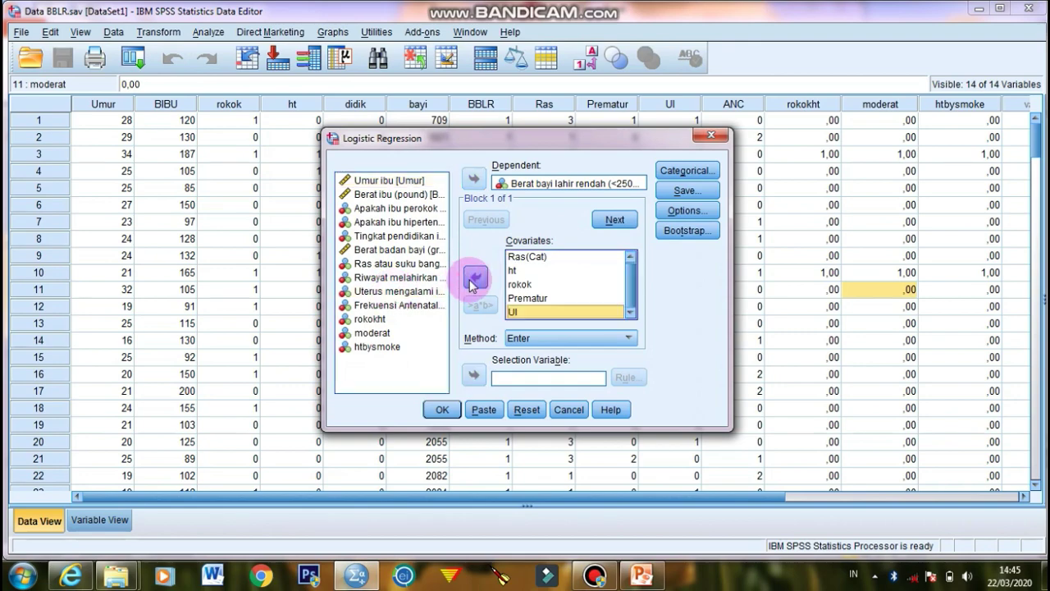
left_click(443, 411)
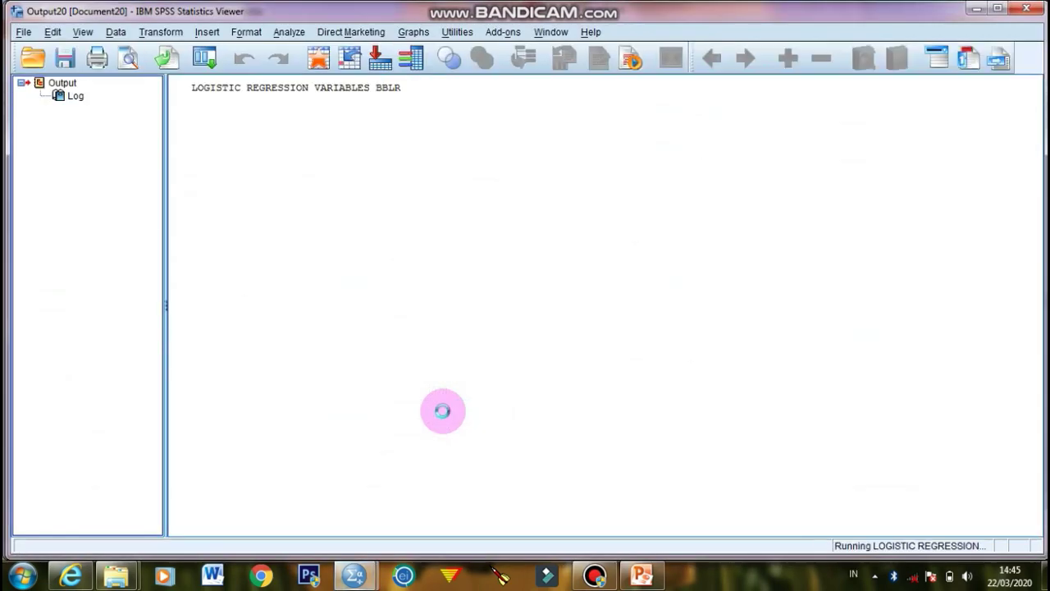
left_click(1042, 320)
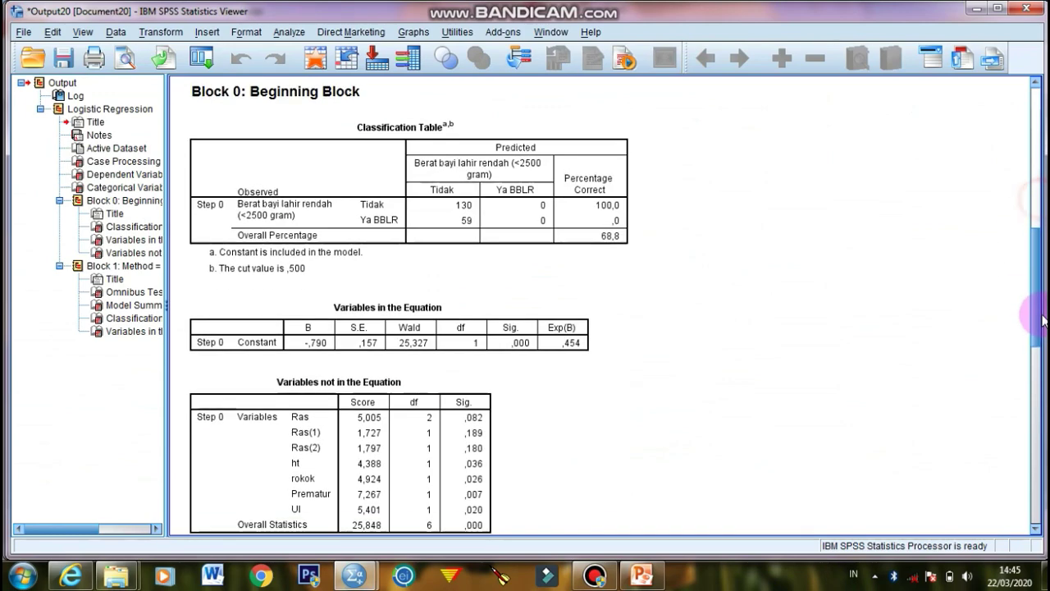
left_click(1035, 385)
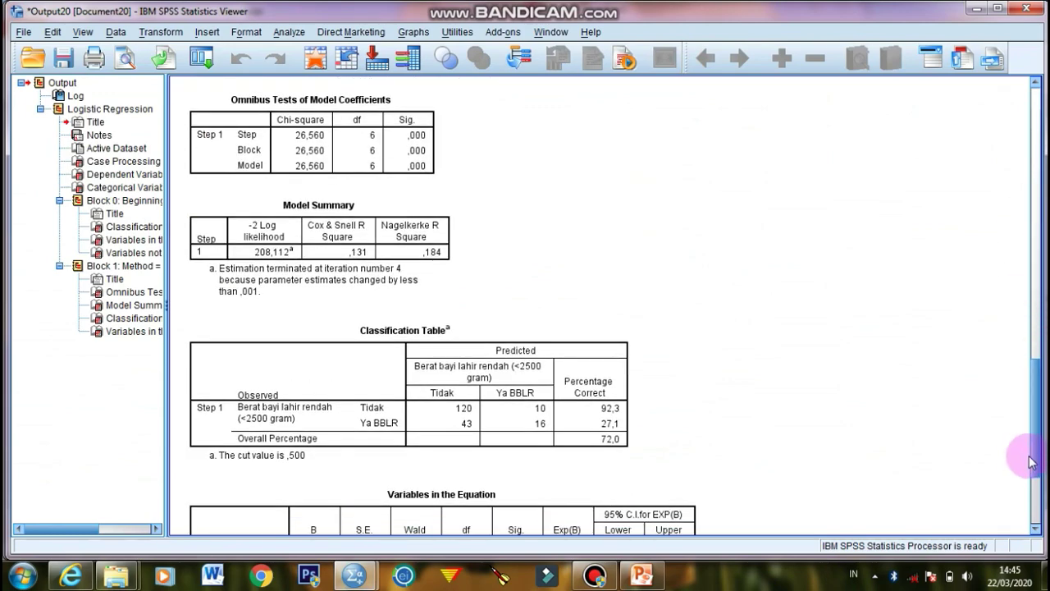
left_click_drag(1037, 462, 1039, 515)
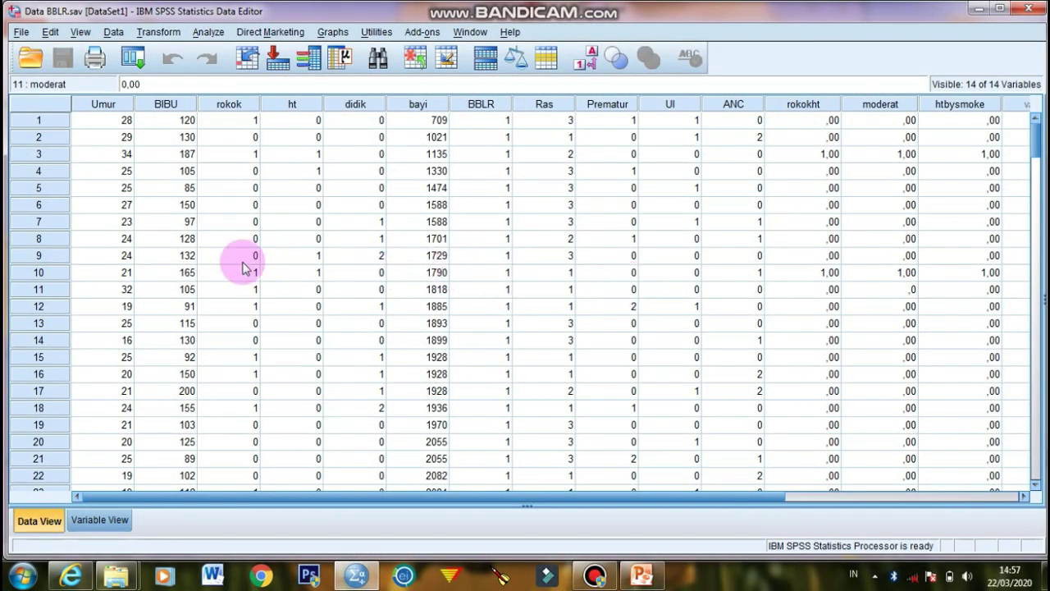
Step: Start a new binary logistic regression with low birth weight (Berat bayi lahir rendah) as the dependent variable
left_click(209, 33)
mouse_move(236, 182)
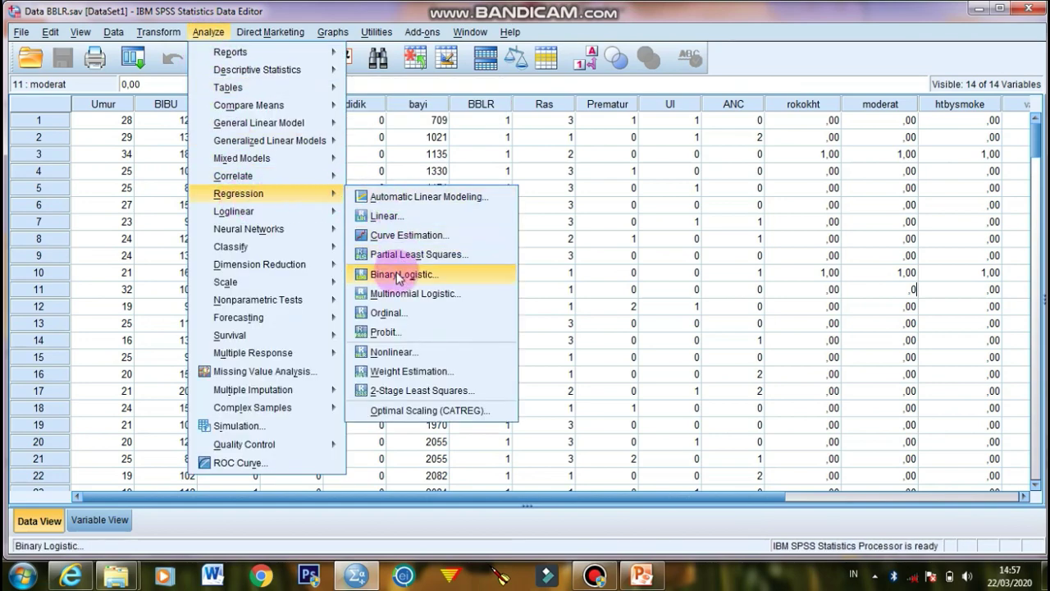
left_click(399, 277)
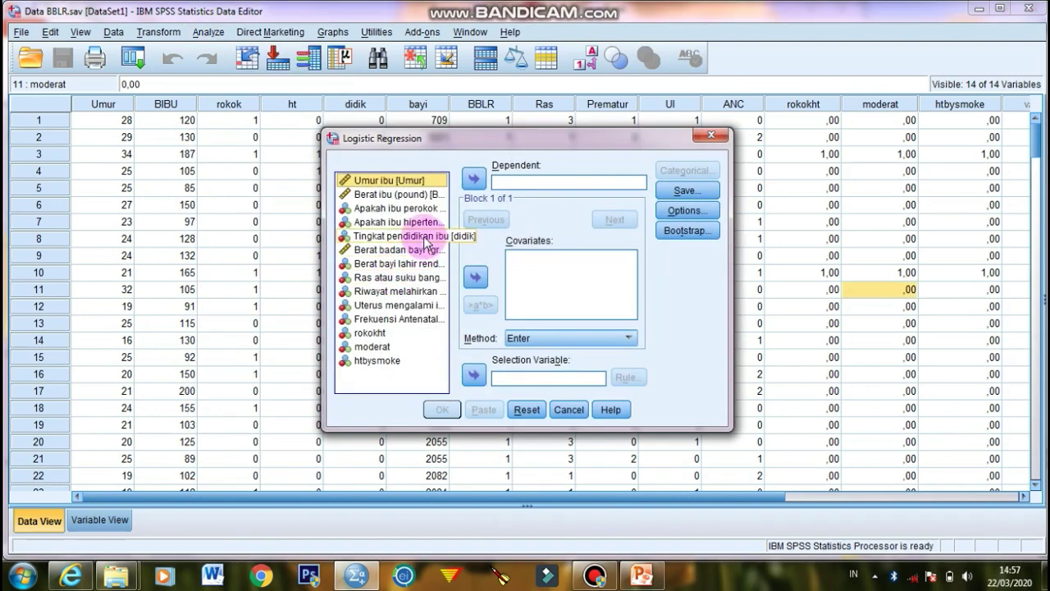
left_click(394, 264)
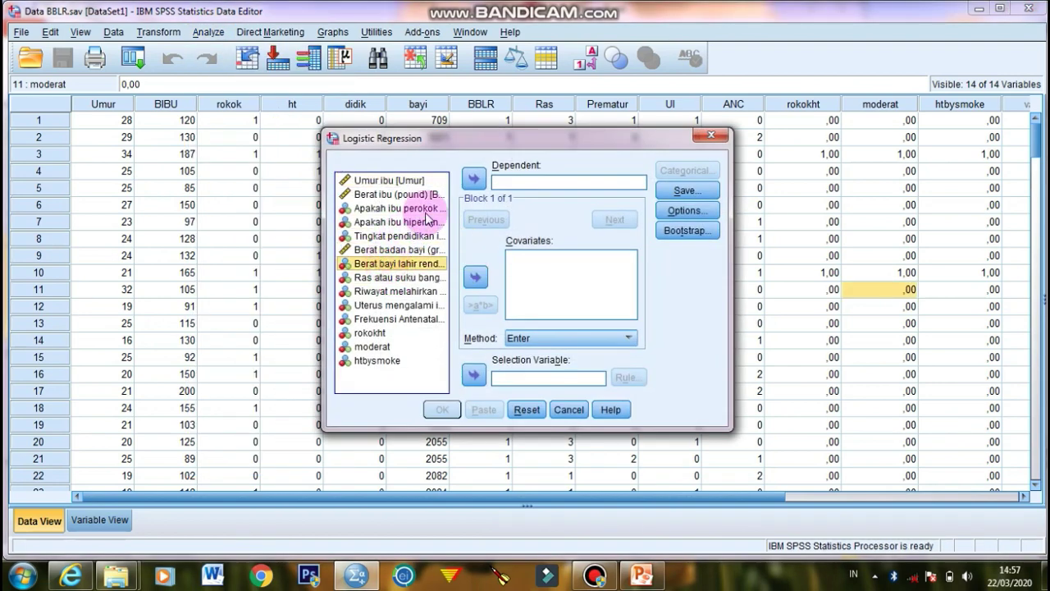
left_click(472, 181)
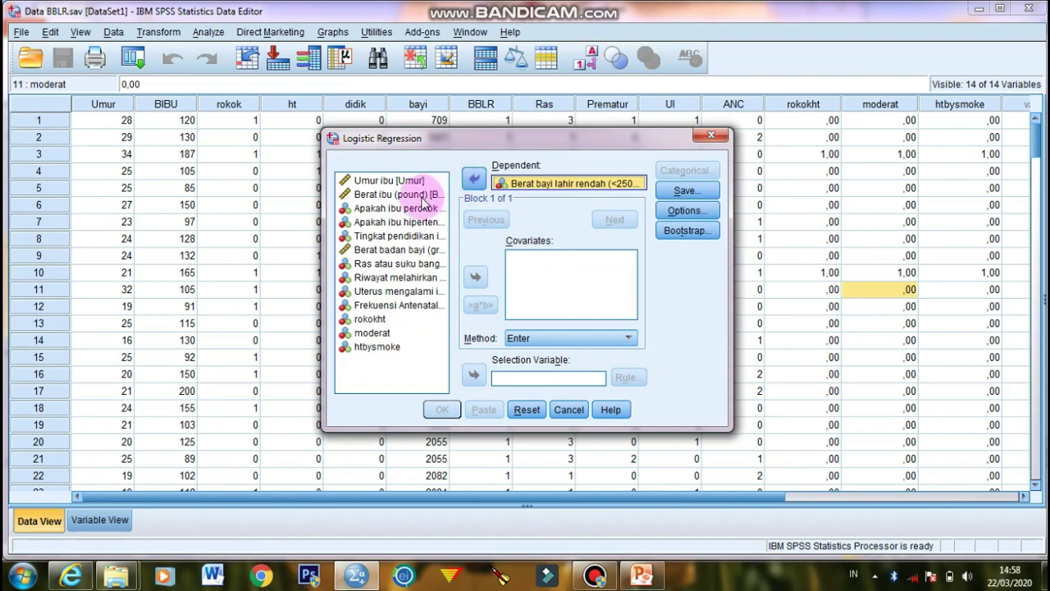
Step: Add Ras, rokok, Prematur, ht and UI as the Block 1 covariates of the logistic regression
left_click(382, 263)
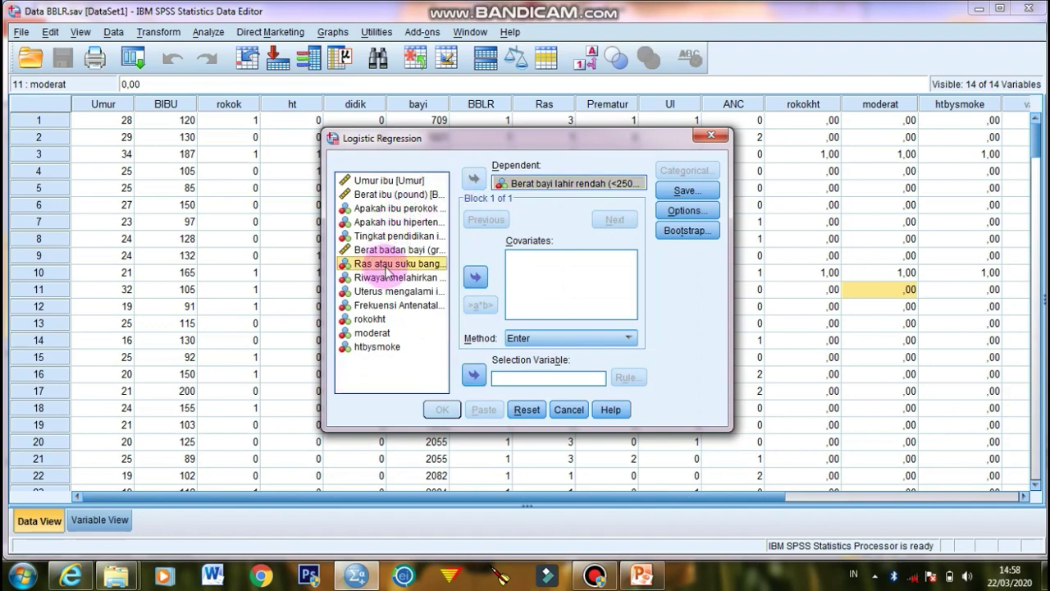
left_click(476, 277)
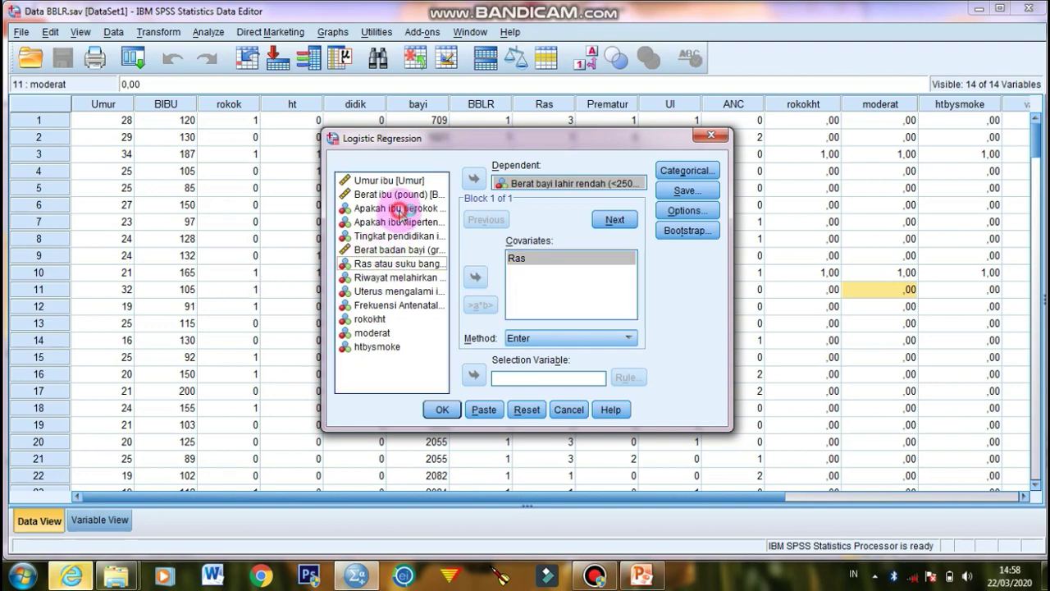
left_click(398, 208)
left_click(475, 278)
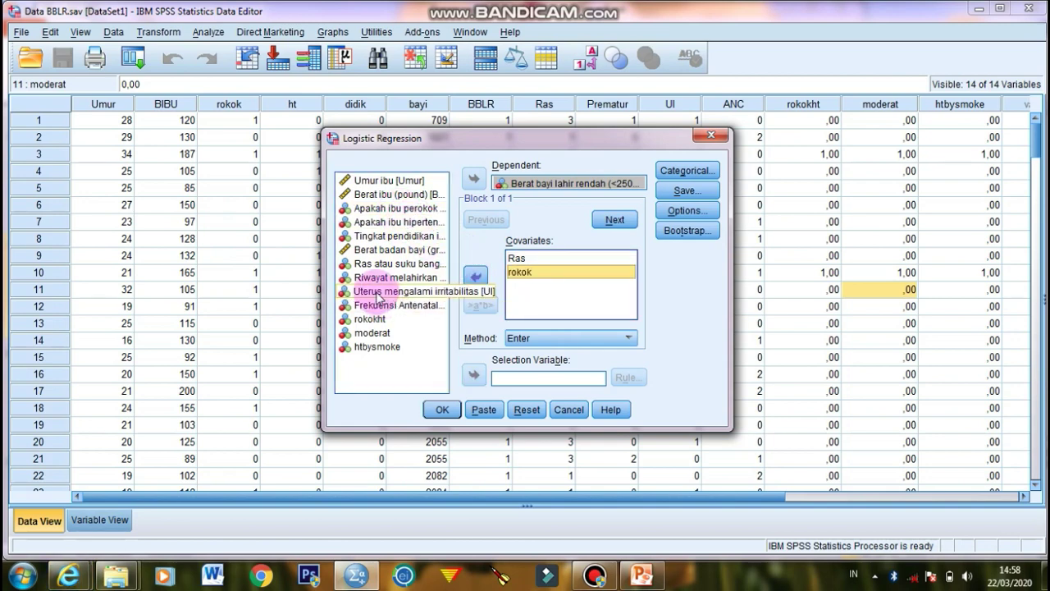
left_click(383, 277)
left_click(475, 277)
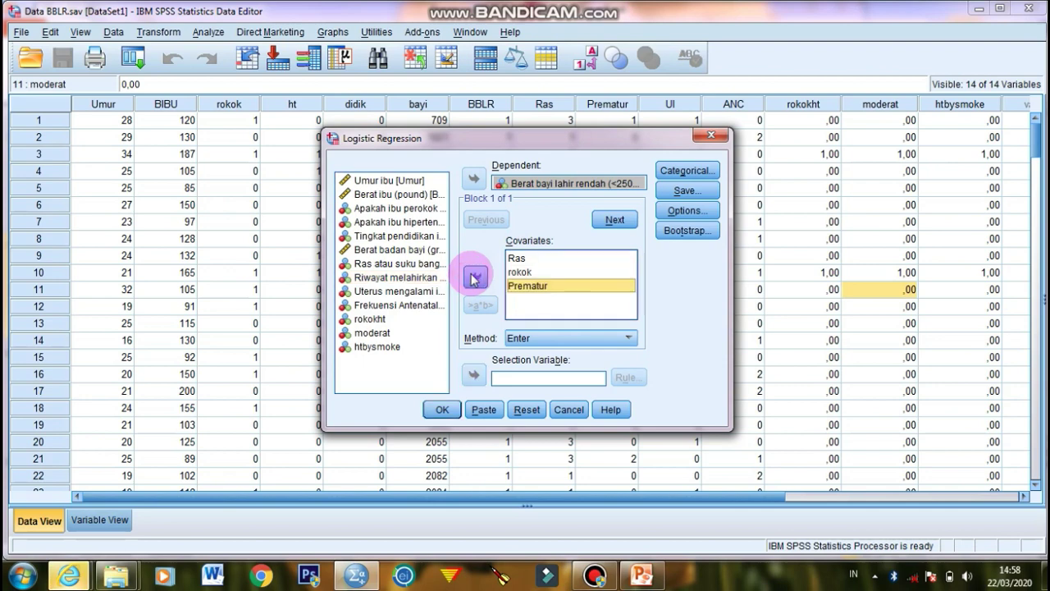
left_click(396, 222)
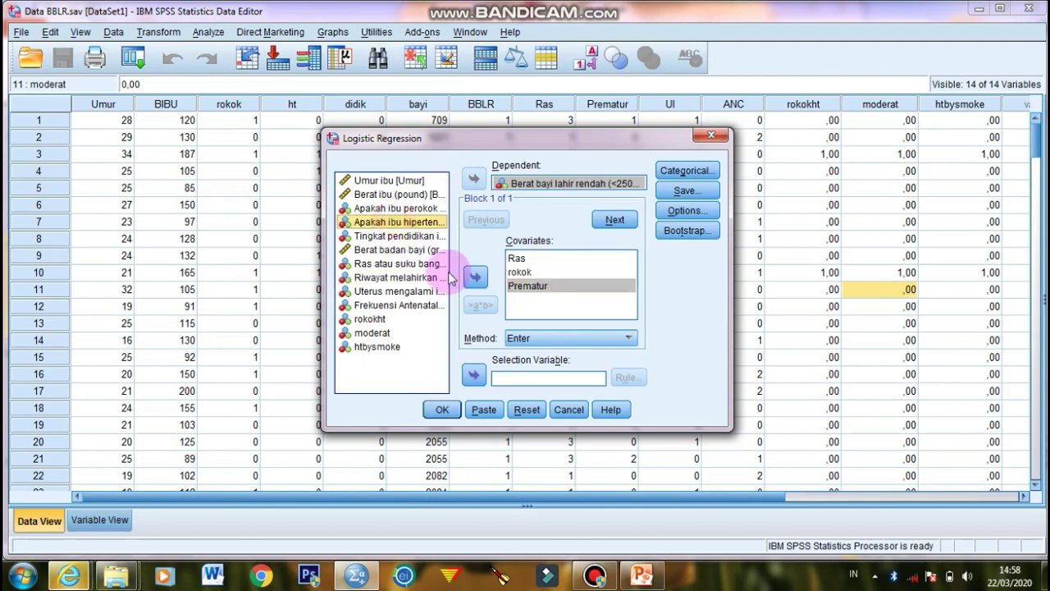
left_click(476, 278)
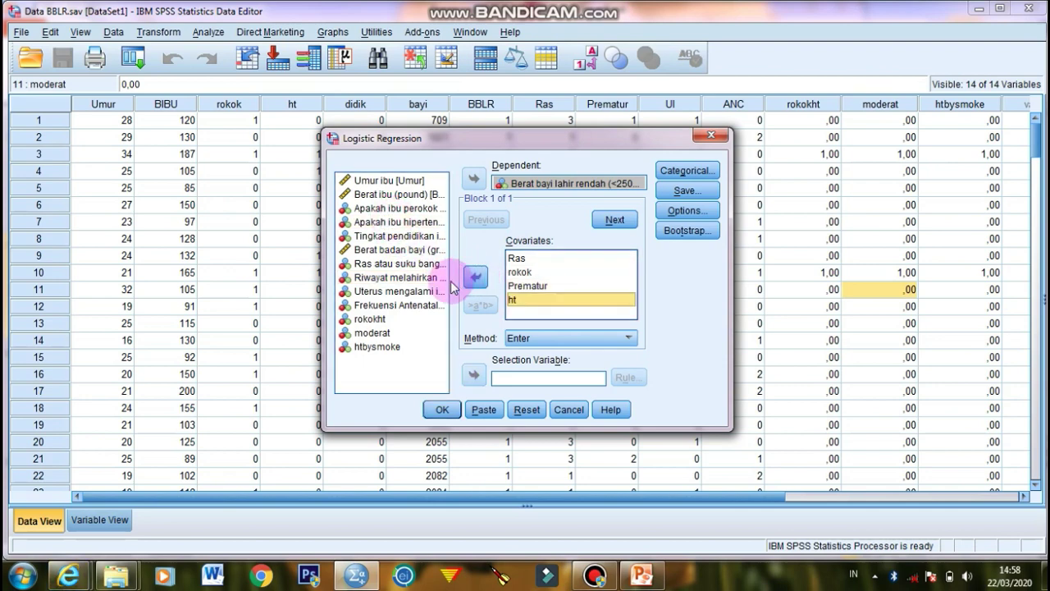
left_click(393, 290)
left_click(476, 278)
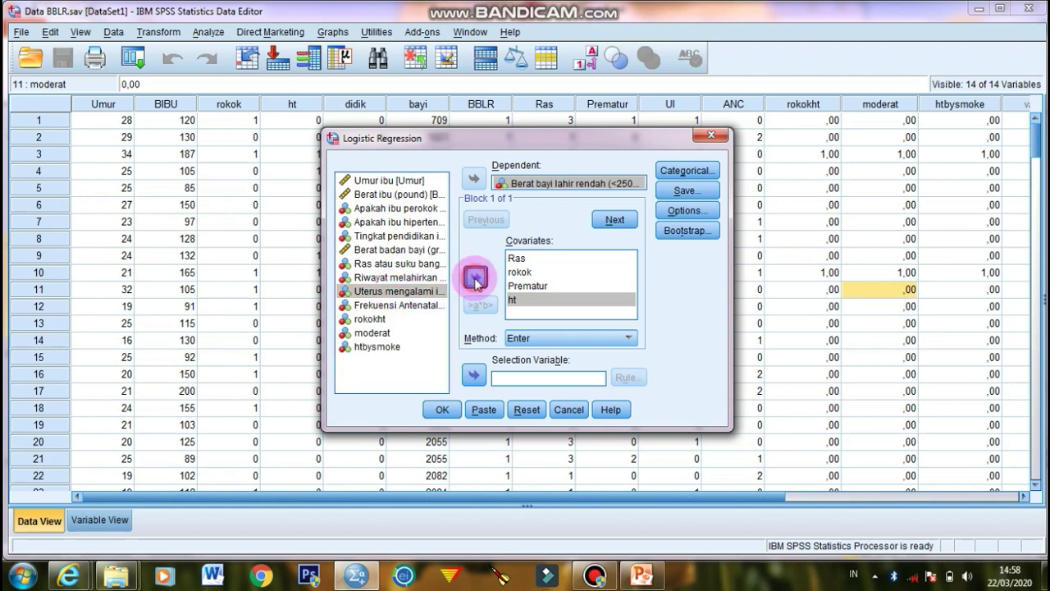
Step: Define Ras as a categorical covariate with Indicator contrast and the first category as reference
left_click(685, 173)
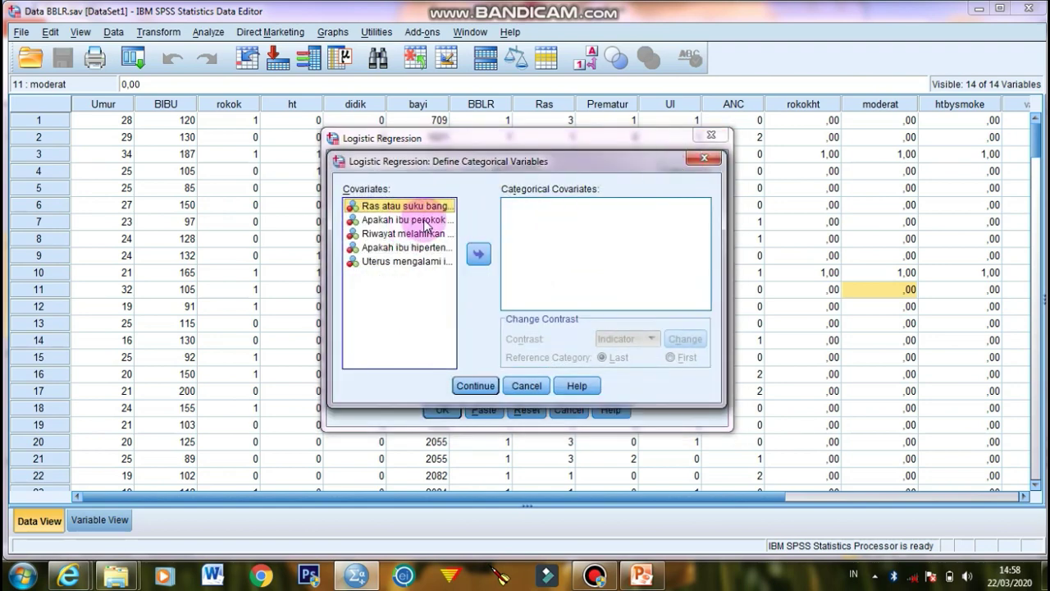
left_click(478, 254)
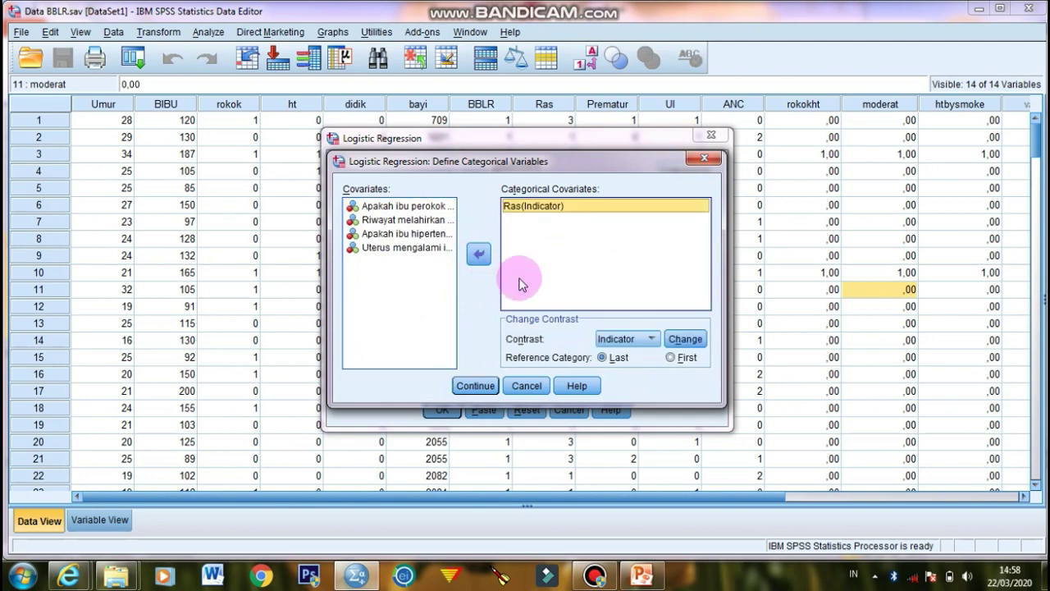
left_click(686, 360)
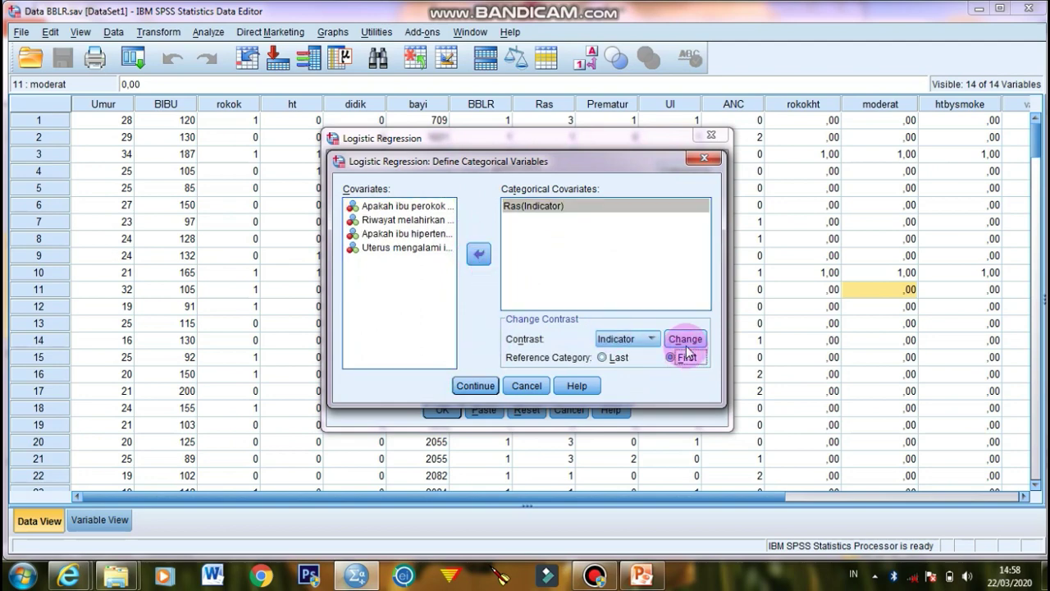
left_click(685, 339)
left_click(476, 386)
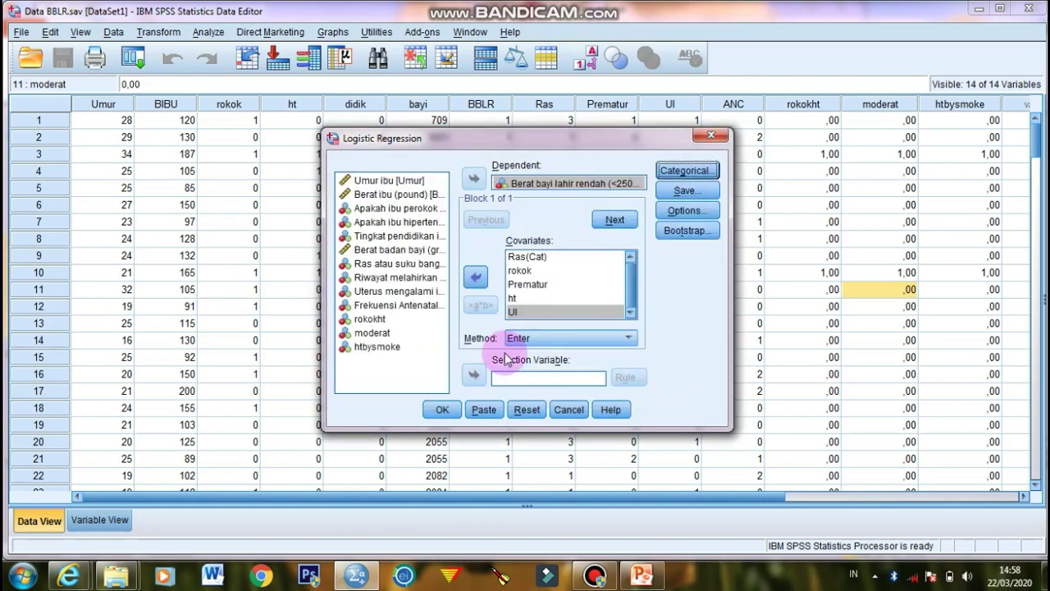
Step: Create a second covariate block containing the interaction term ht*rokok
left_click(615, 220)
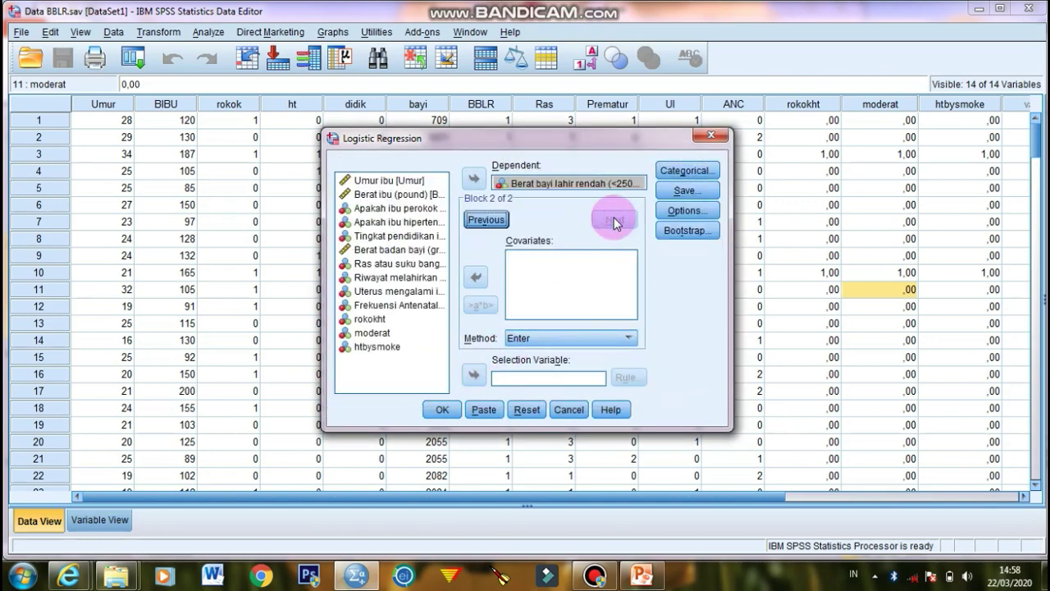
left_click(400, 209)
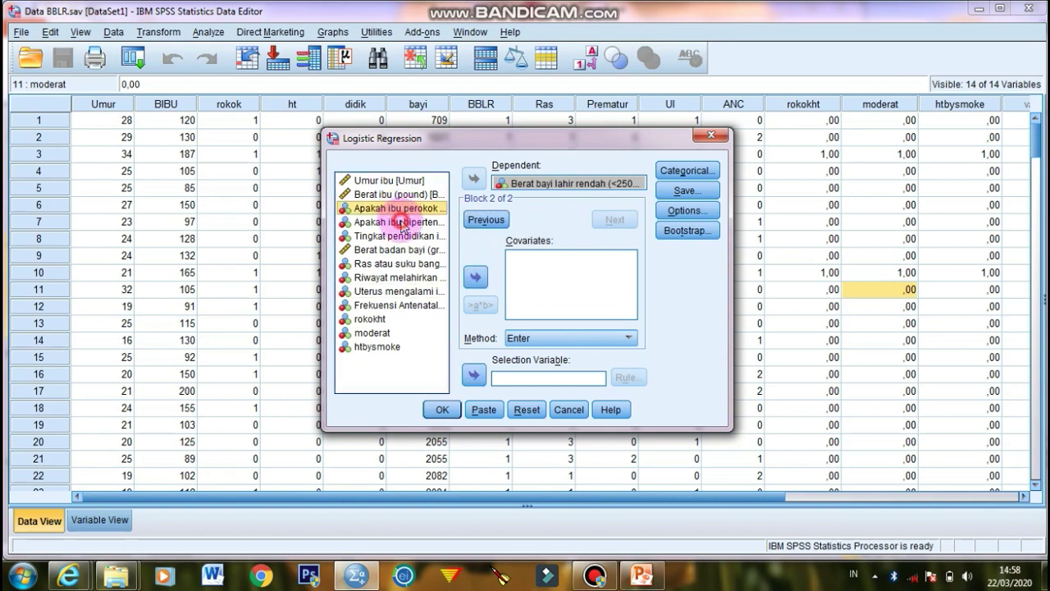
left_click(401, 222, "ctrl")
left_click(482, 305)
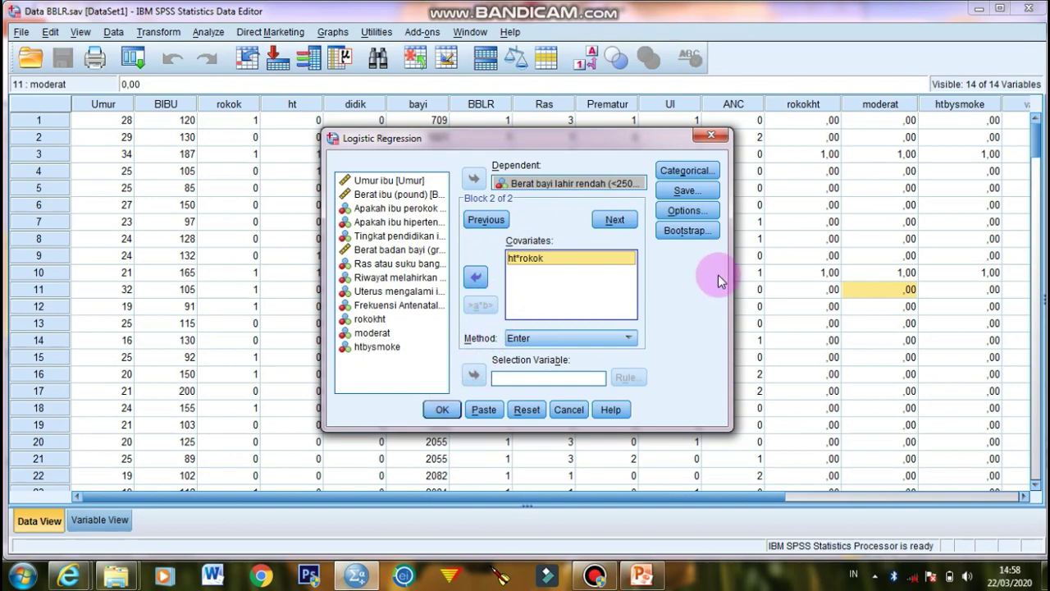
Step: Include the 95% confidence interval for exp(B) in the logistic regression options
left_click(693, 211)
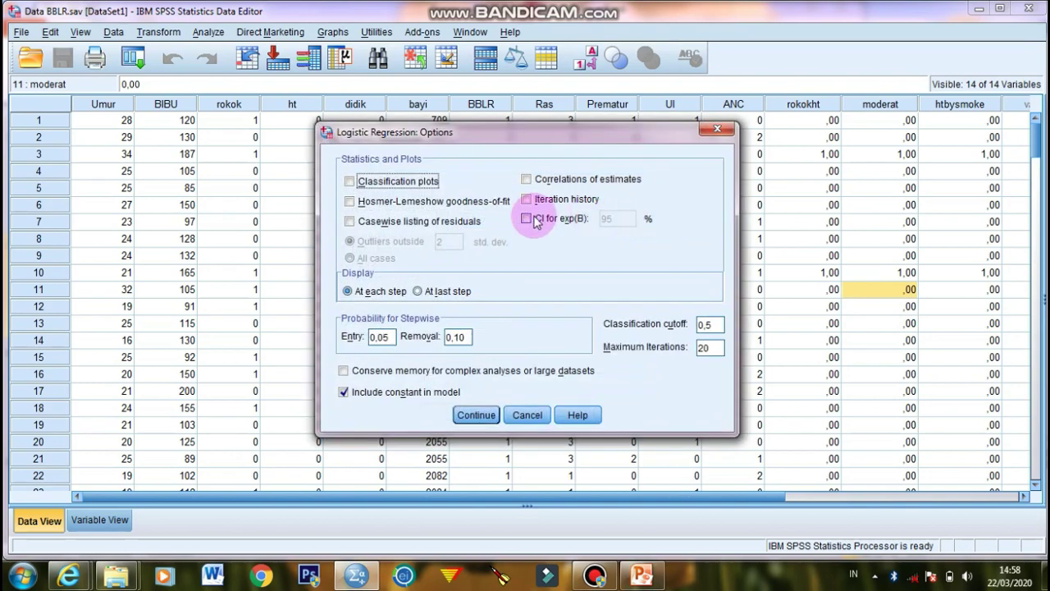
left_click(526, 218)
left_click(468, 414)
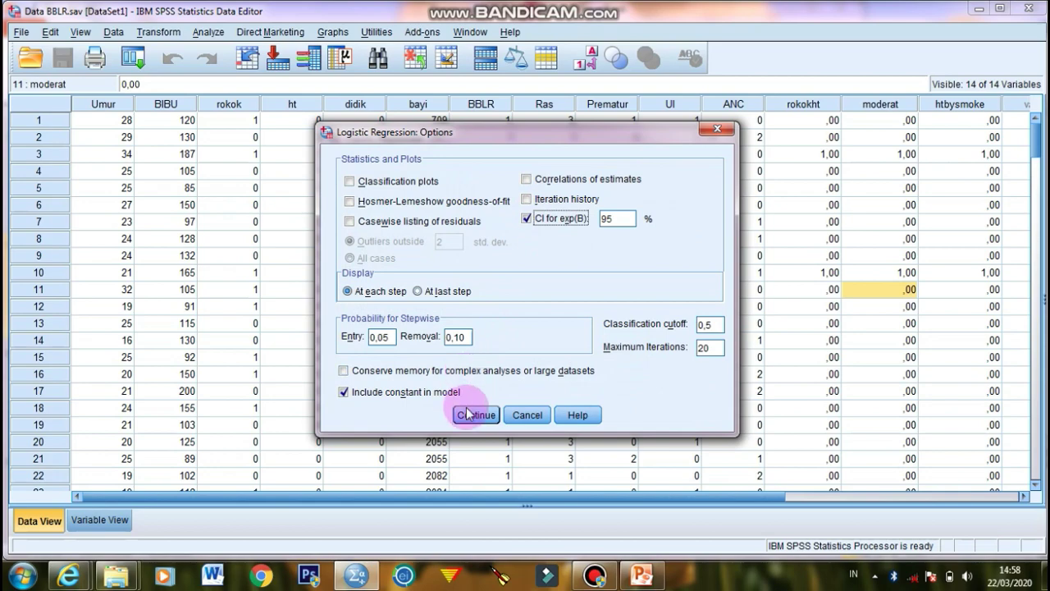
Step: Run the two-block logistic regression and review the output down to Block 2's Variables in the Equation table
left_click(445, 412)
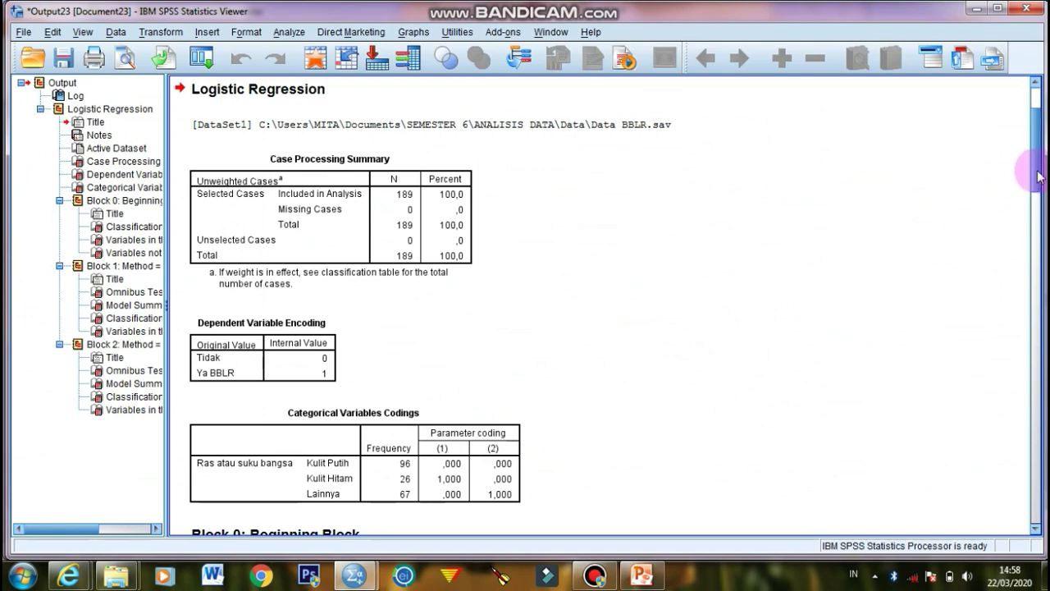
left_click_drag(1037, 174, 1043, 338)
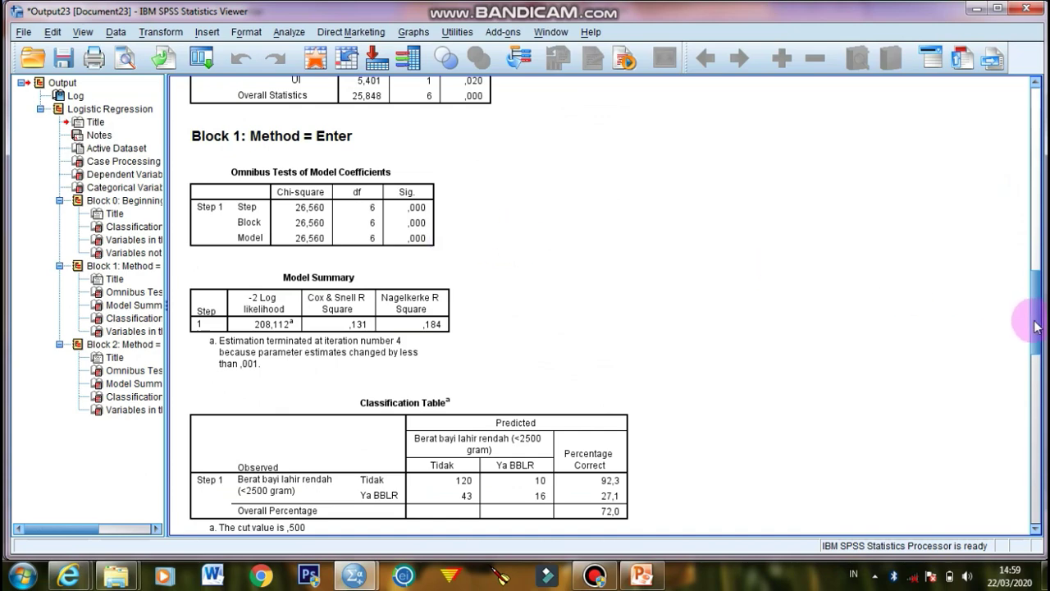
left_click_drag(1038, 343, 1042, 414)
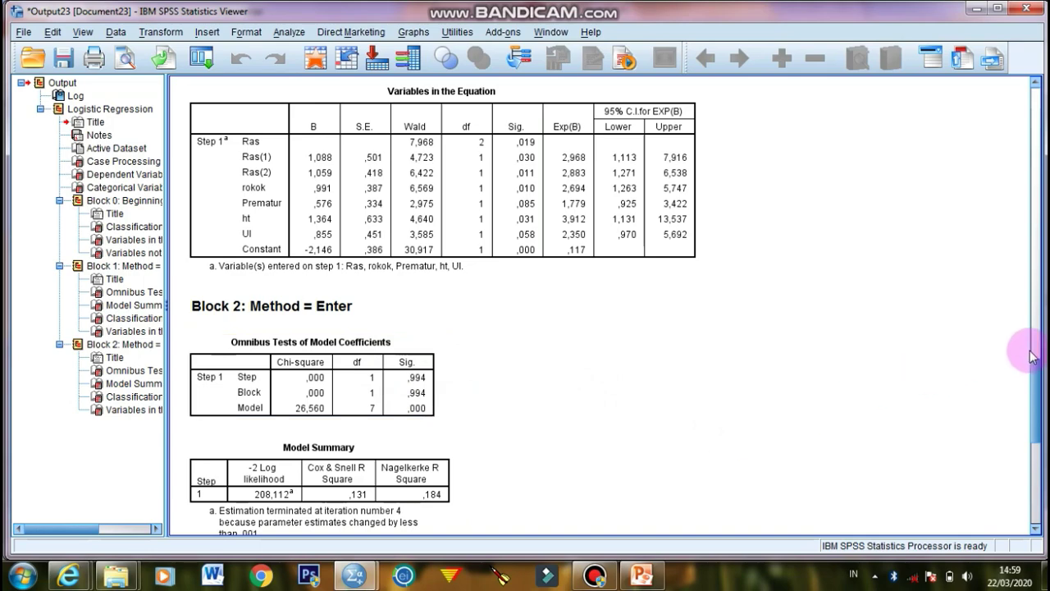
left_click_drag(1035, 376, 1039, 483)
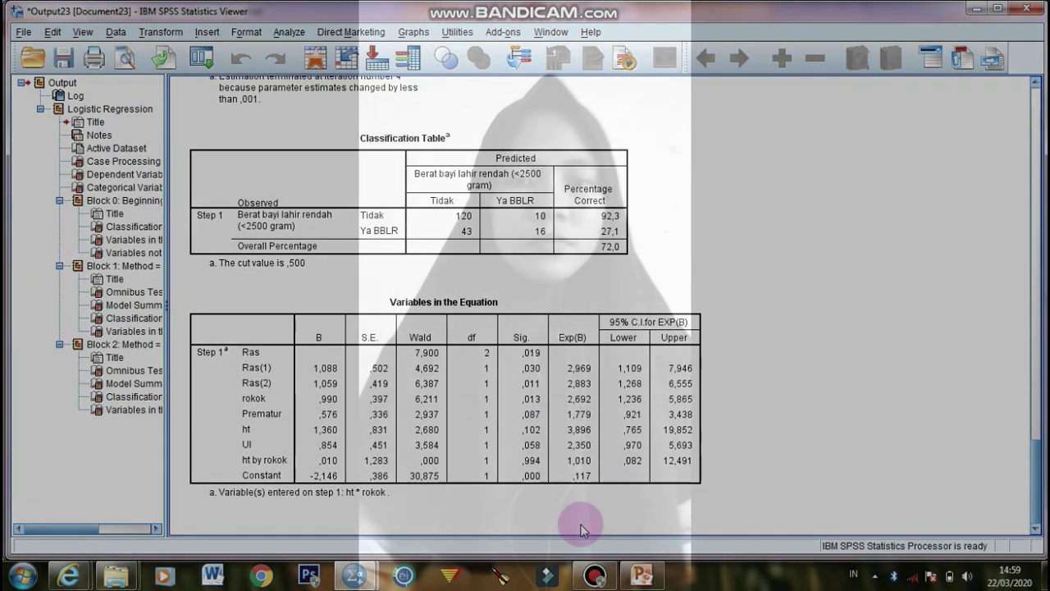